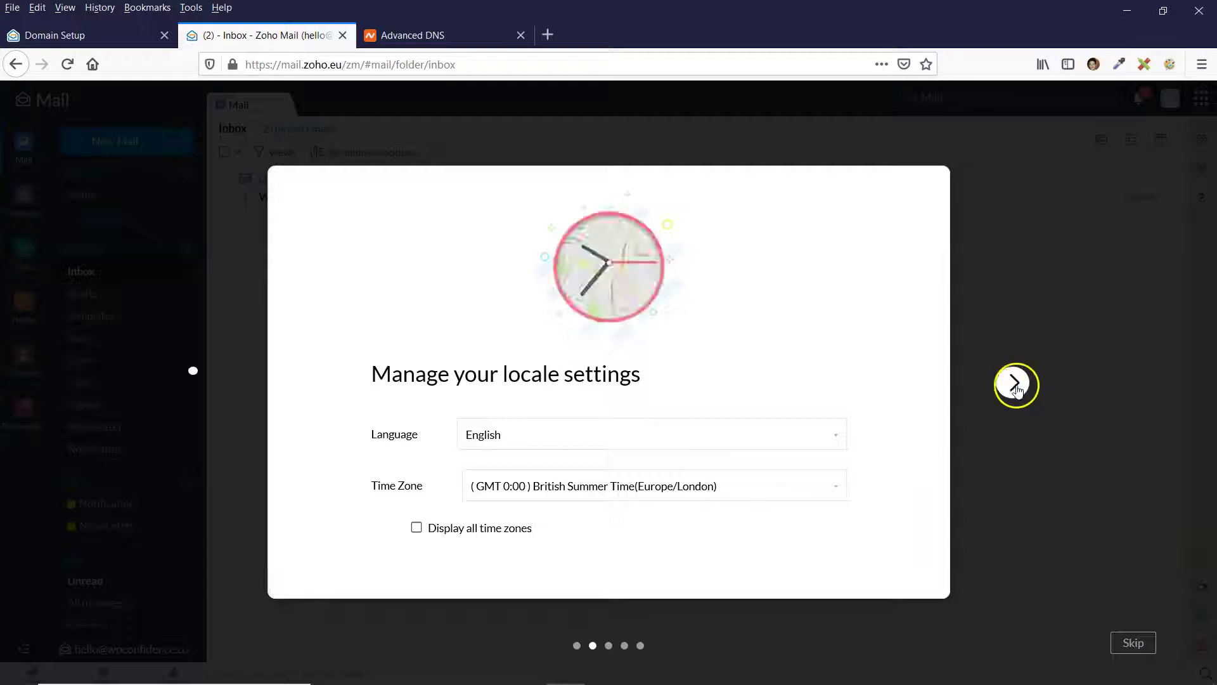
# Advance the welcome wizard past display name and signature, then settle on the dark-blue theme.
pyautogui.click(1017, 392)
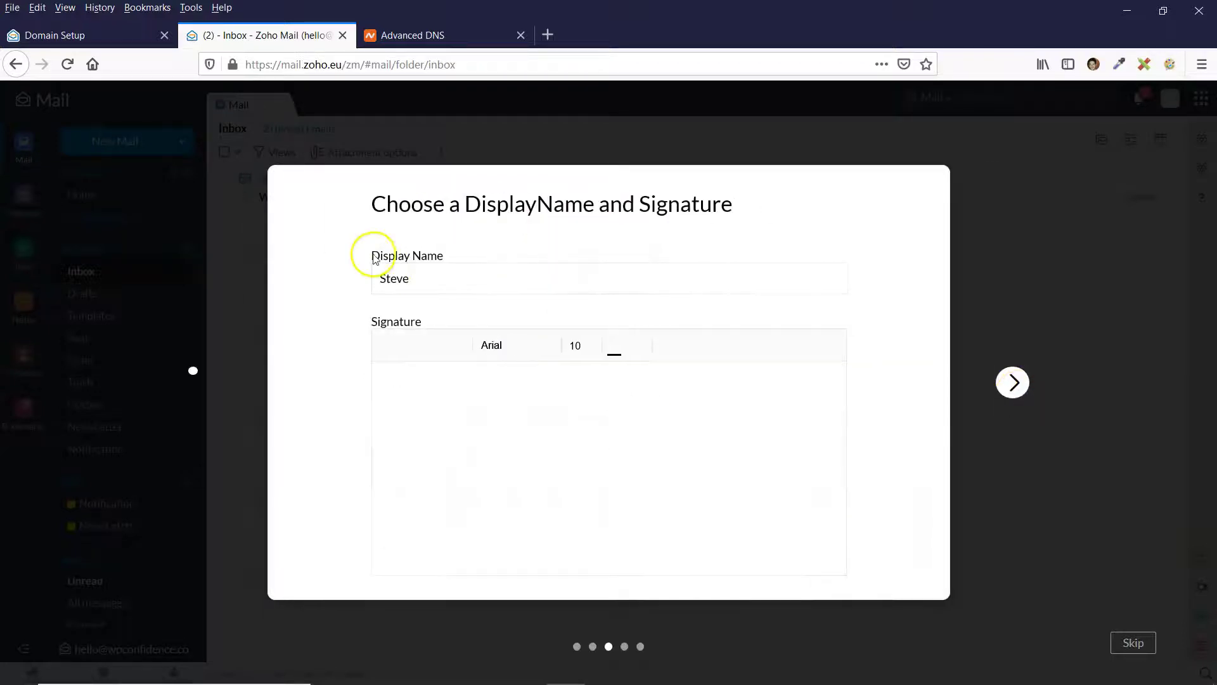
pyautogui.click(430, 280)
pyautogui.click(423, 439)
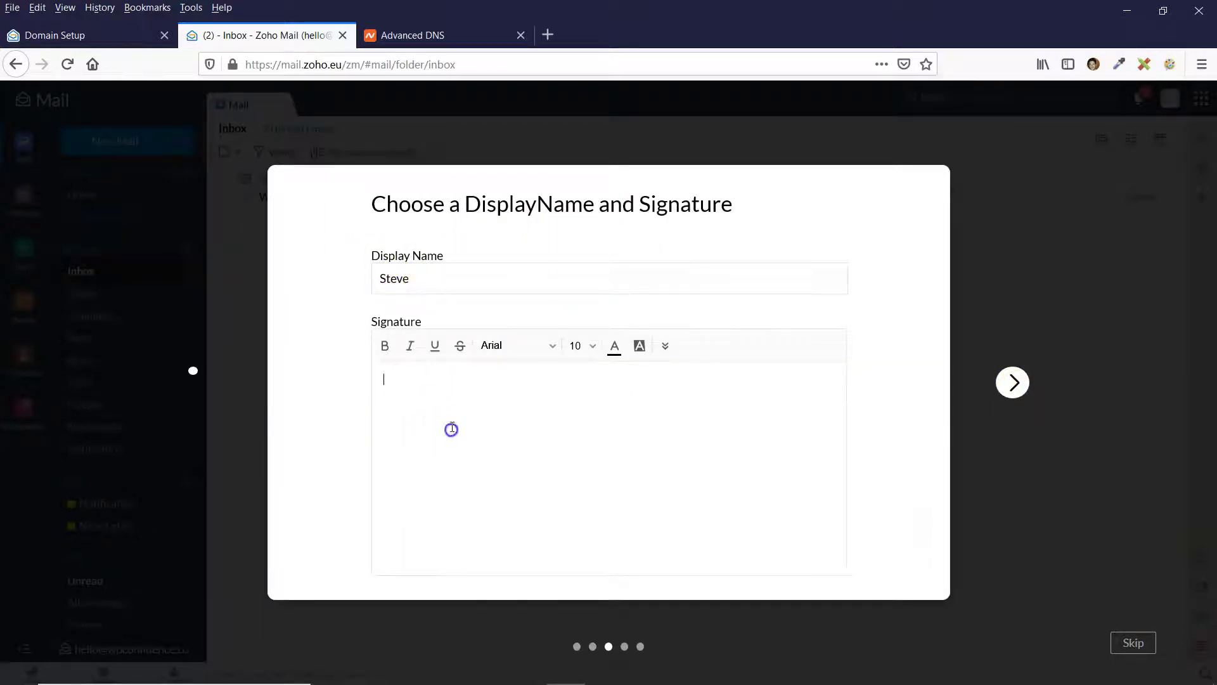
pyautogui.click(1012, 382)
pyautogui.click(442, 303)
pyautogui.click(494, 304)
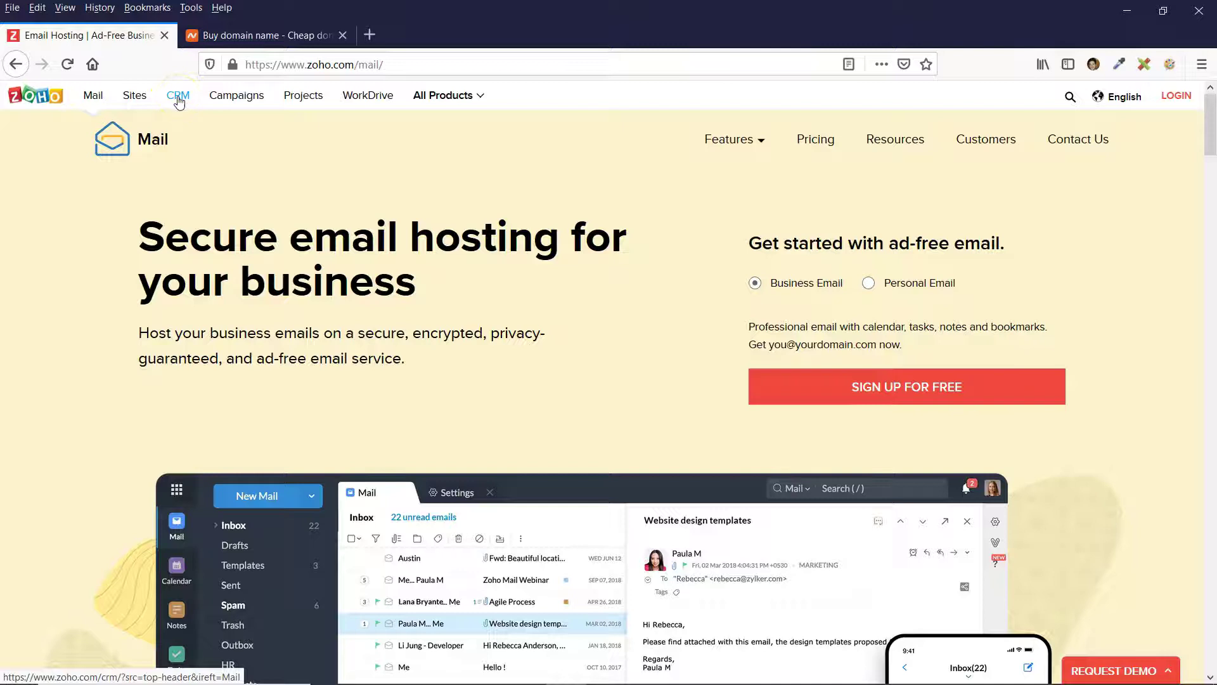
# Browse Zoho's All Products catalogue, then close it.
pyautogui.click(446, 95)
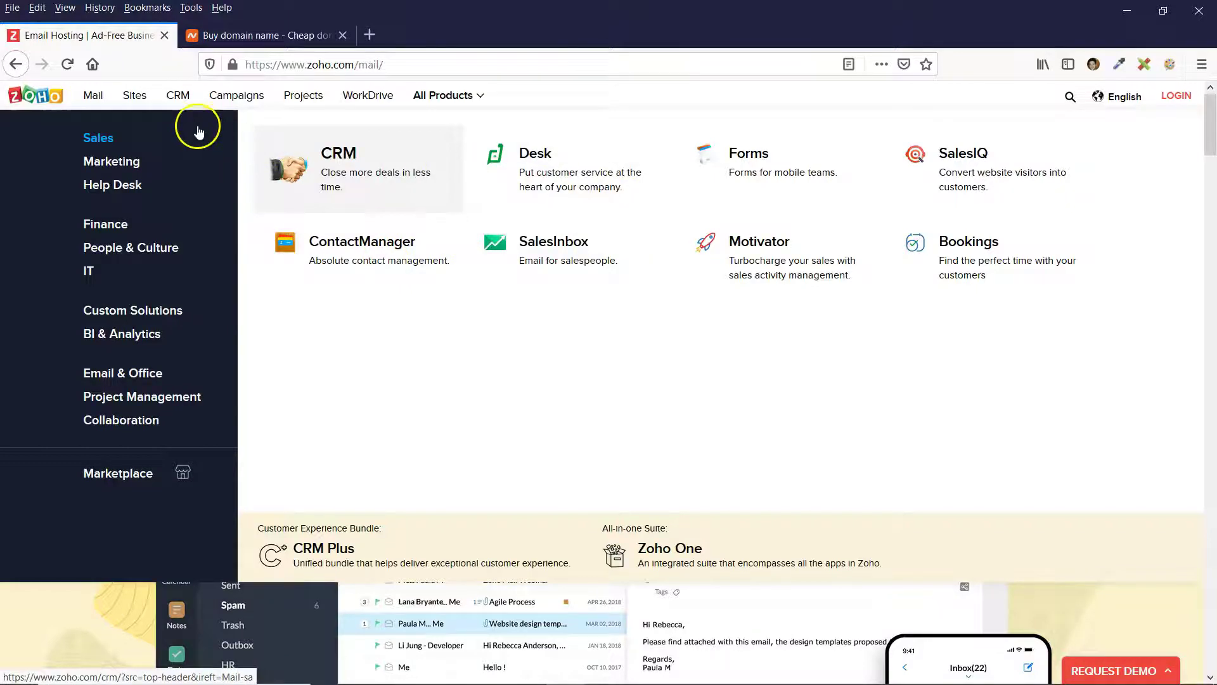
pyautogui.click(92, 100)
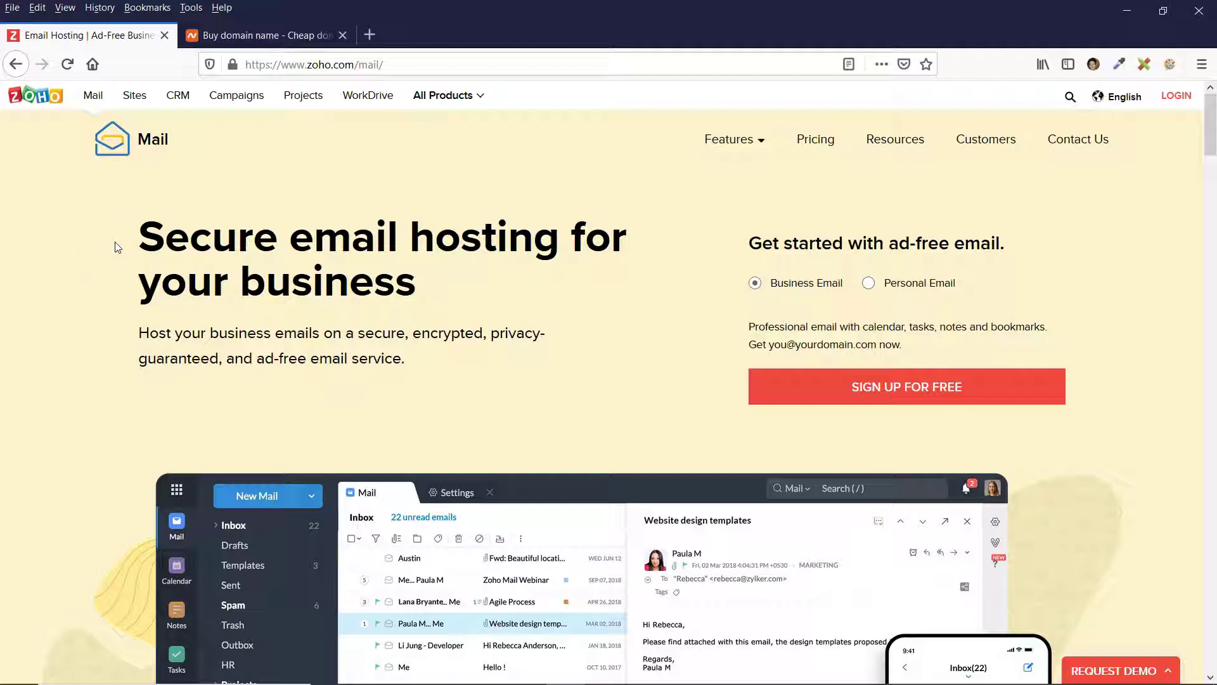
# Visit Namecheap, dismiss its sign-in prompt, and return to the Zoho Mail hosting page.
pyautogui.click(283, 35)
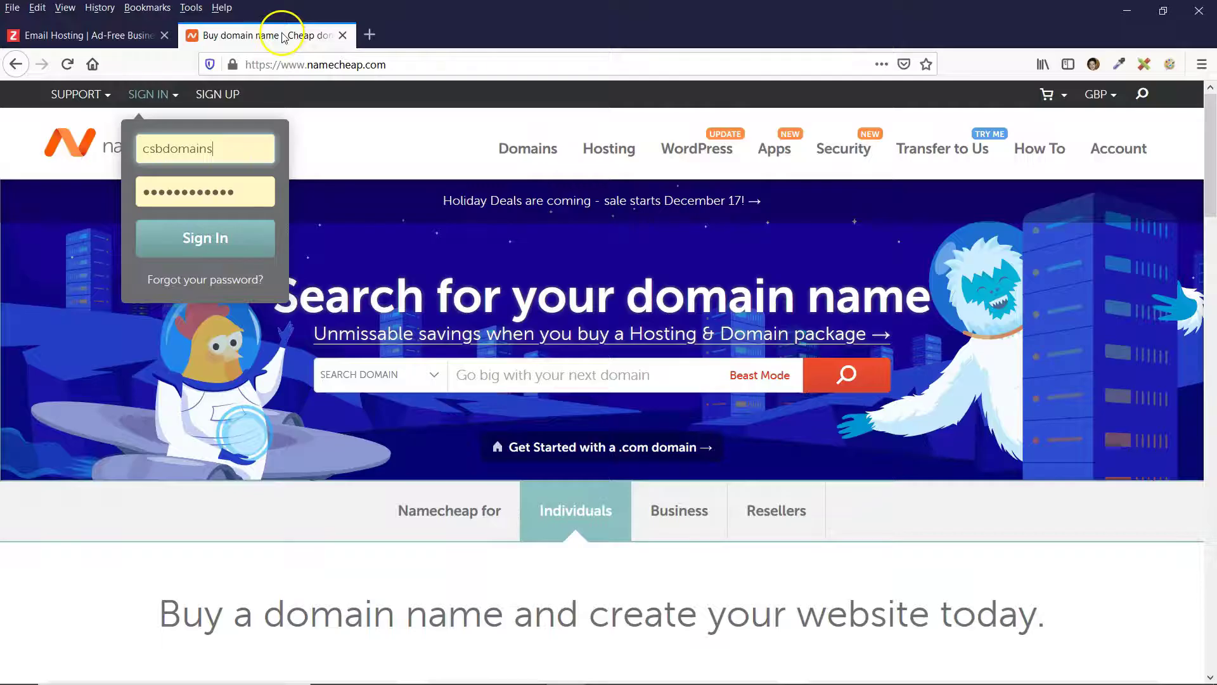
pyautogui.click(352, 138)
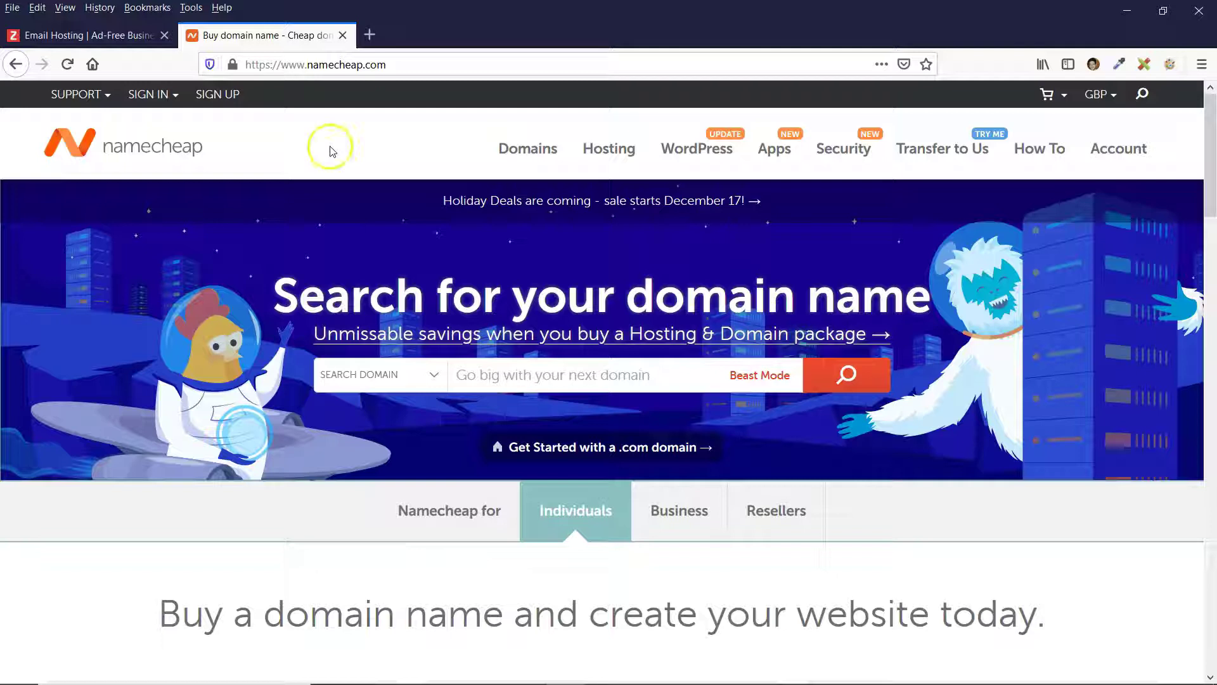
pyautogui.click(130, 36)
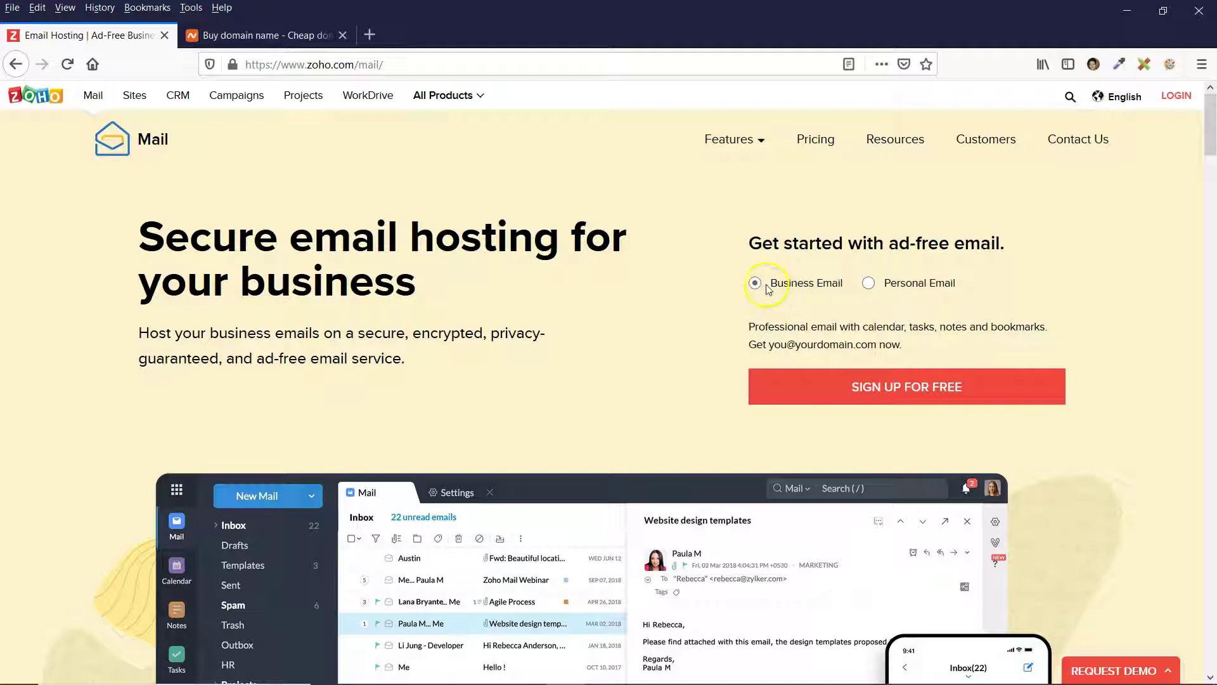
# Choose Business Email, sign up for free, and review the GBP pricing for Lite, Premium and Workplace.
pyautogui.click(755, 284)
pyautogui.click(862, 389)
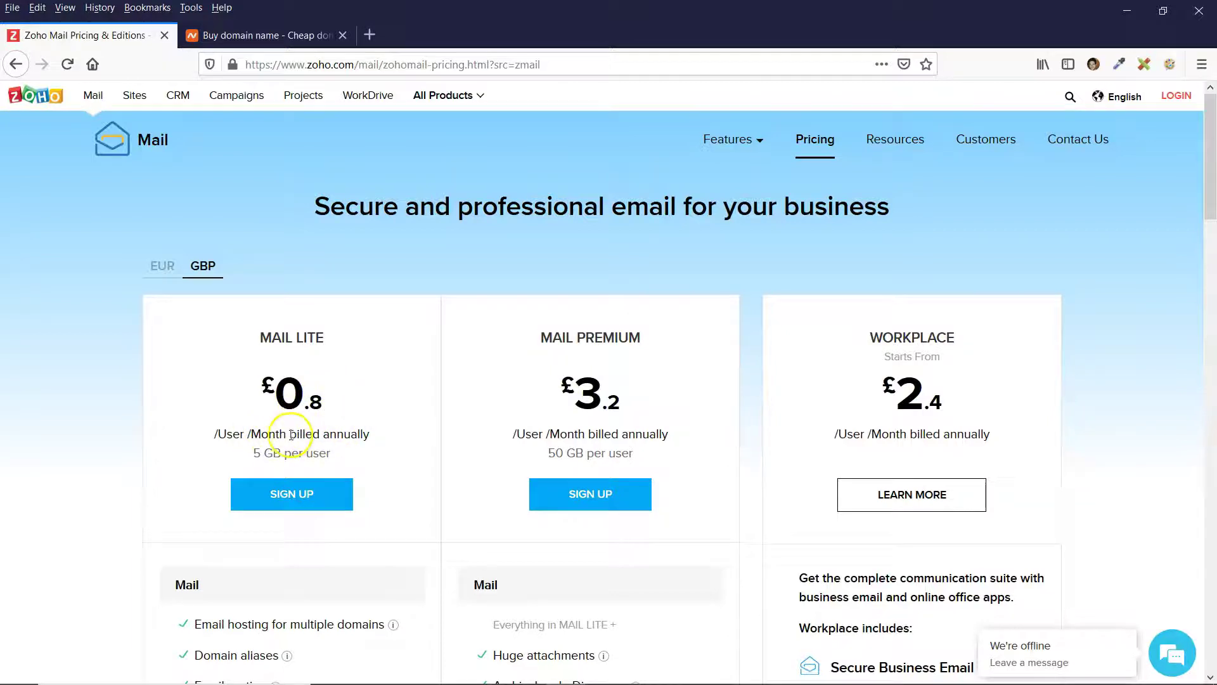
pyautogui.scroll(-2, 211, 396)
pyautogui.scroll(-5, 211, 396)
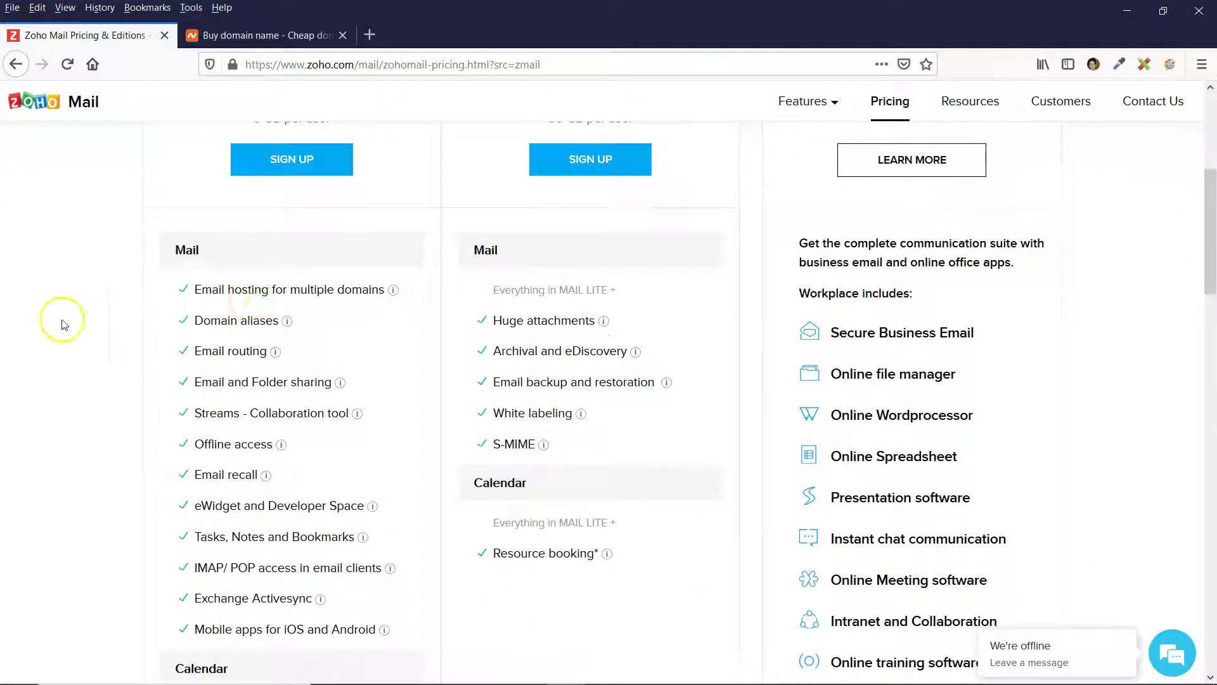
pyautogui.scroll(-1, 250, 285)
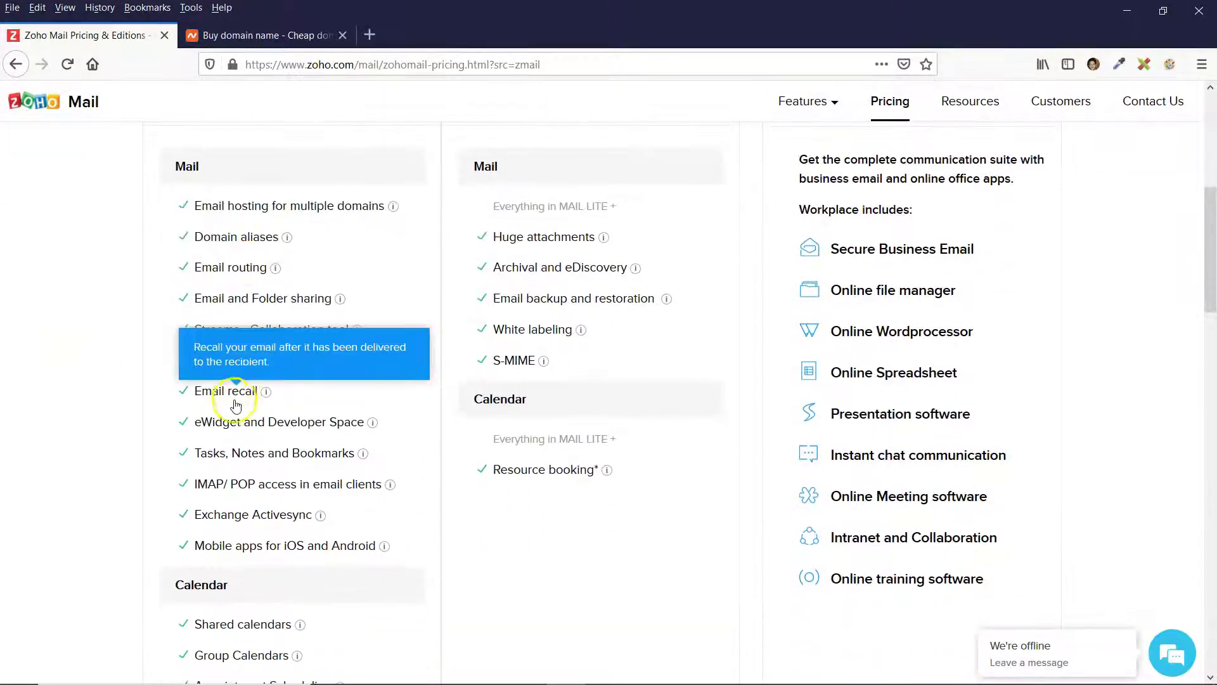
pyautogui.scroll(7, 255, 451)
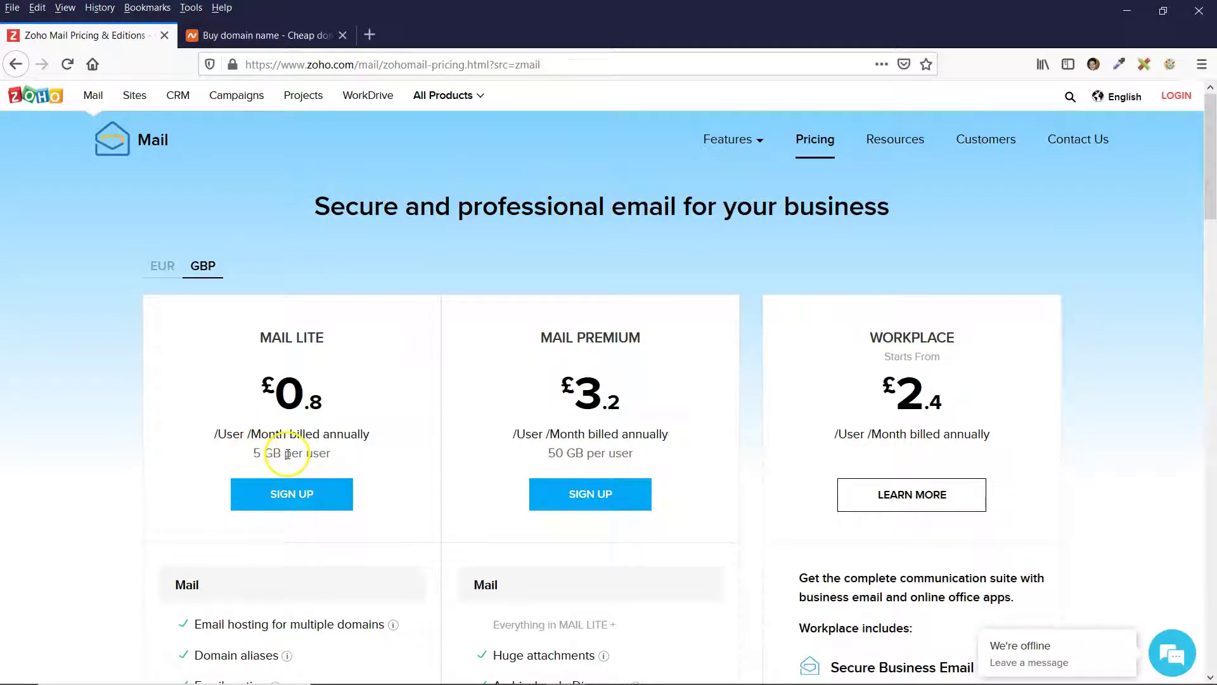
pyautogui.scroll(-4, 415, 346)
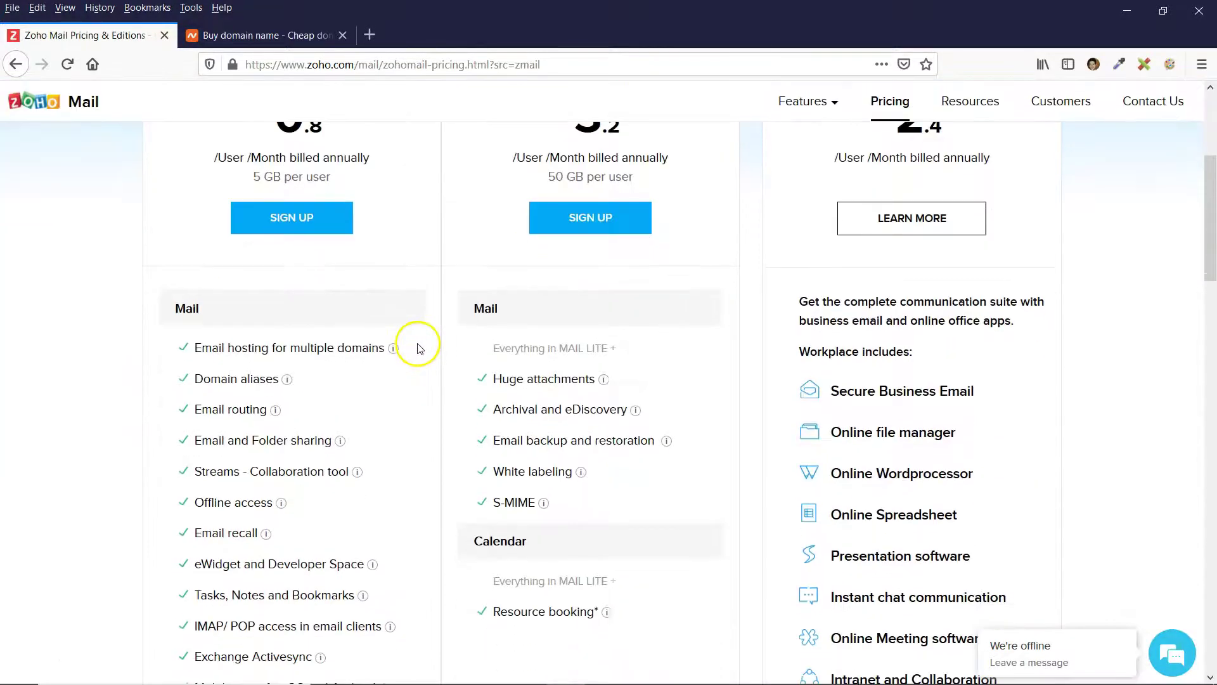
pyautogui.scroll(-10, 417, 347)
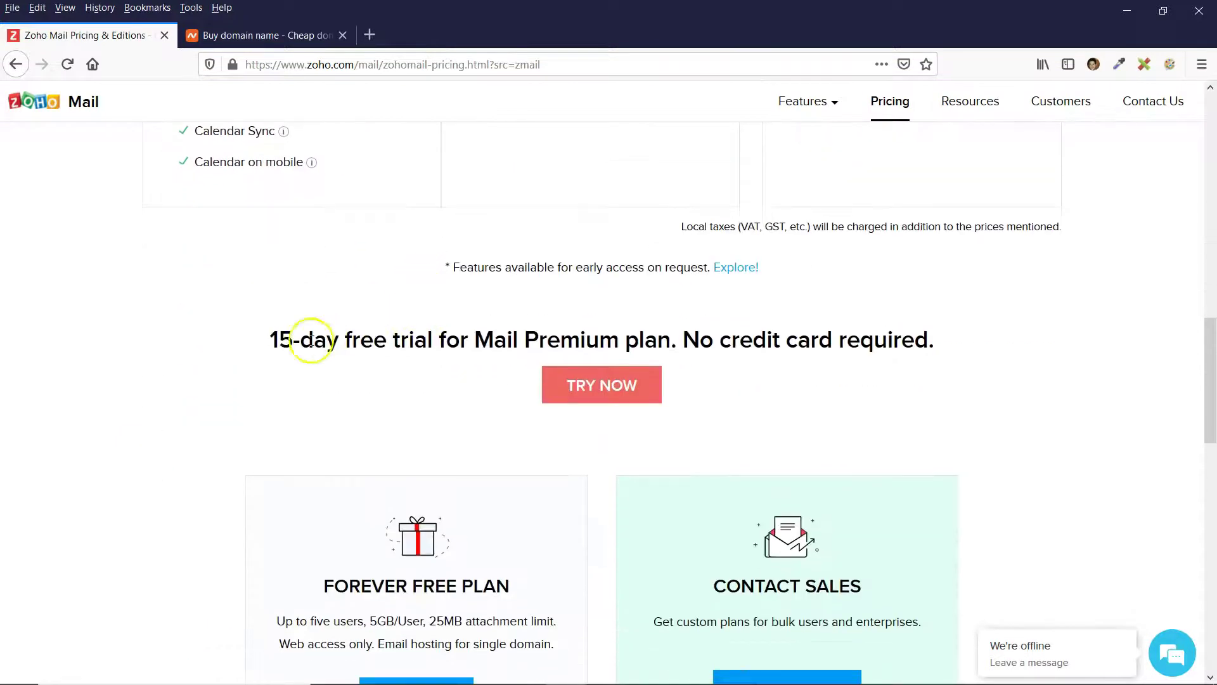
pyautogui.moveTo(271, 340); pyautogui.dragTo(328, 340)
pyautogui.click(332, 340)
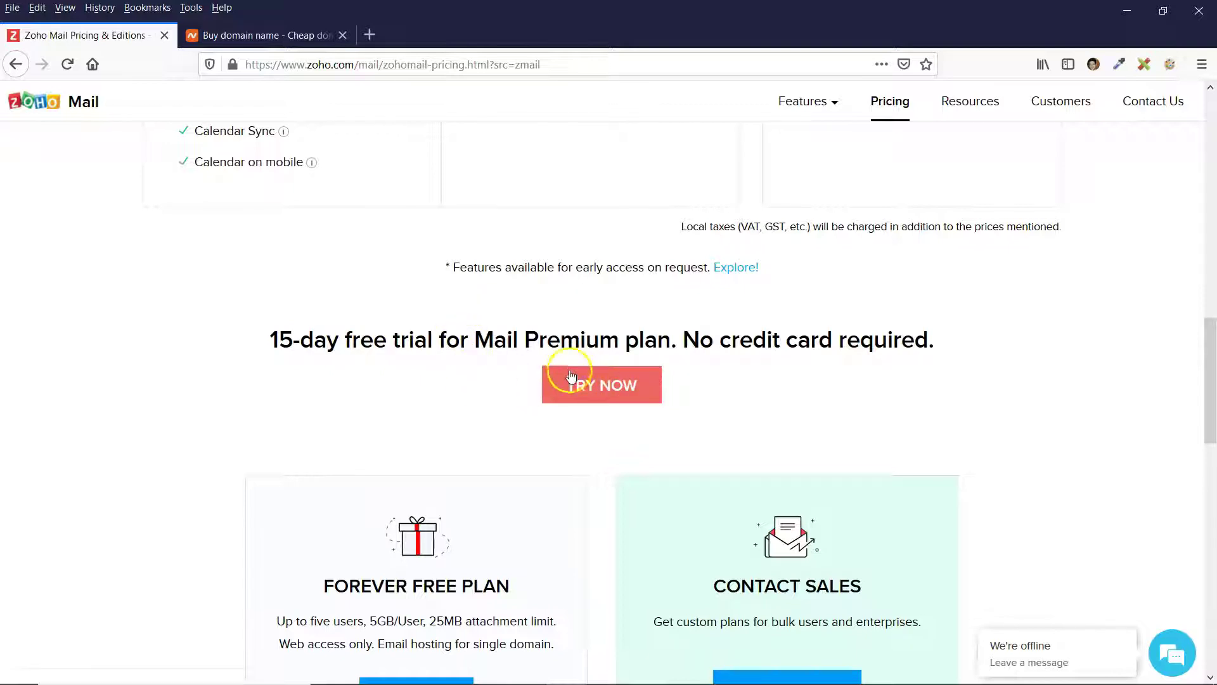
pyautogui.scroll(-4, 247, 307)
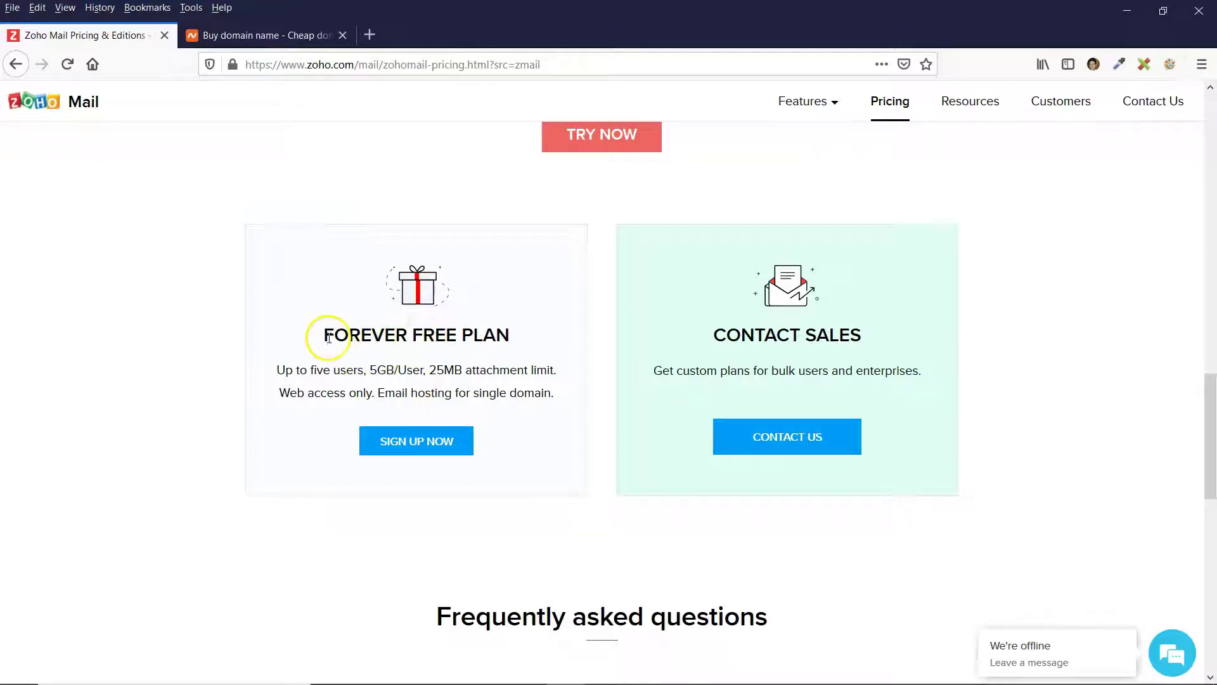
pyautogui.moveTo(370, 367); pyautogui.dragTo(384, 369)
pyautogui.click(388, 369)
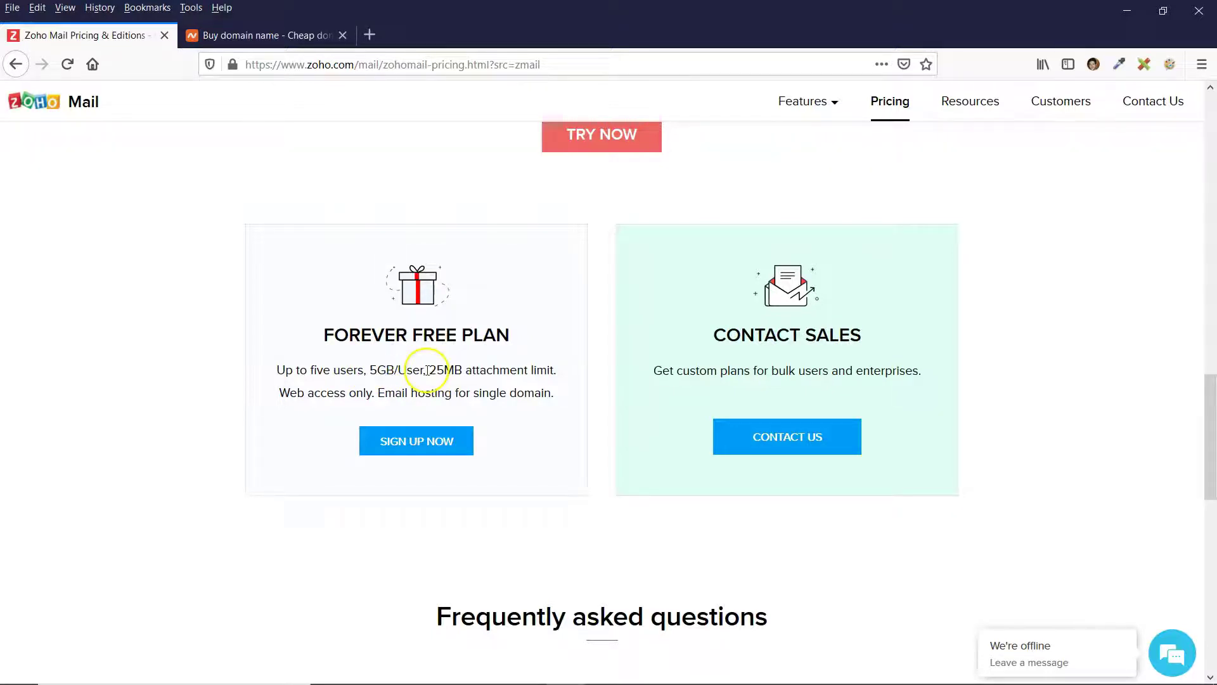
pyautogui.moveTo(431, 370); pyautogui.dragTo(457, 370)
pyautogui.click(466, 370)
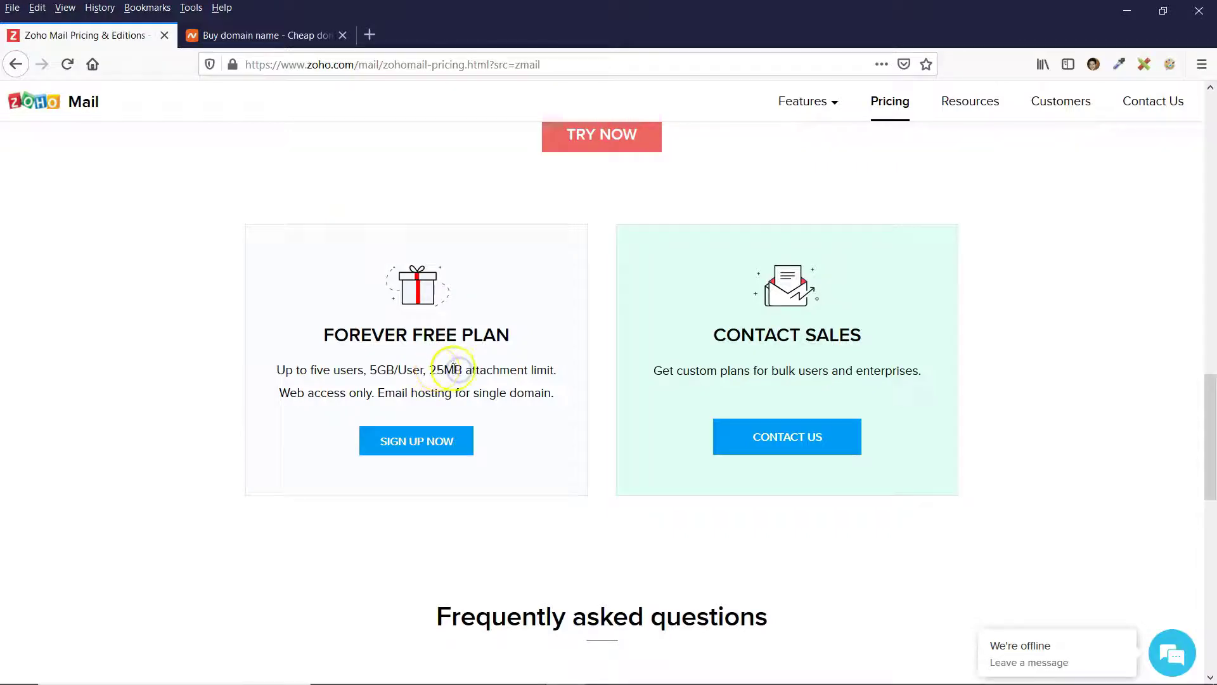
pyautogui.click(432, 369)
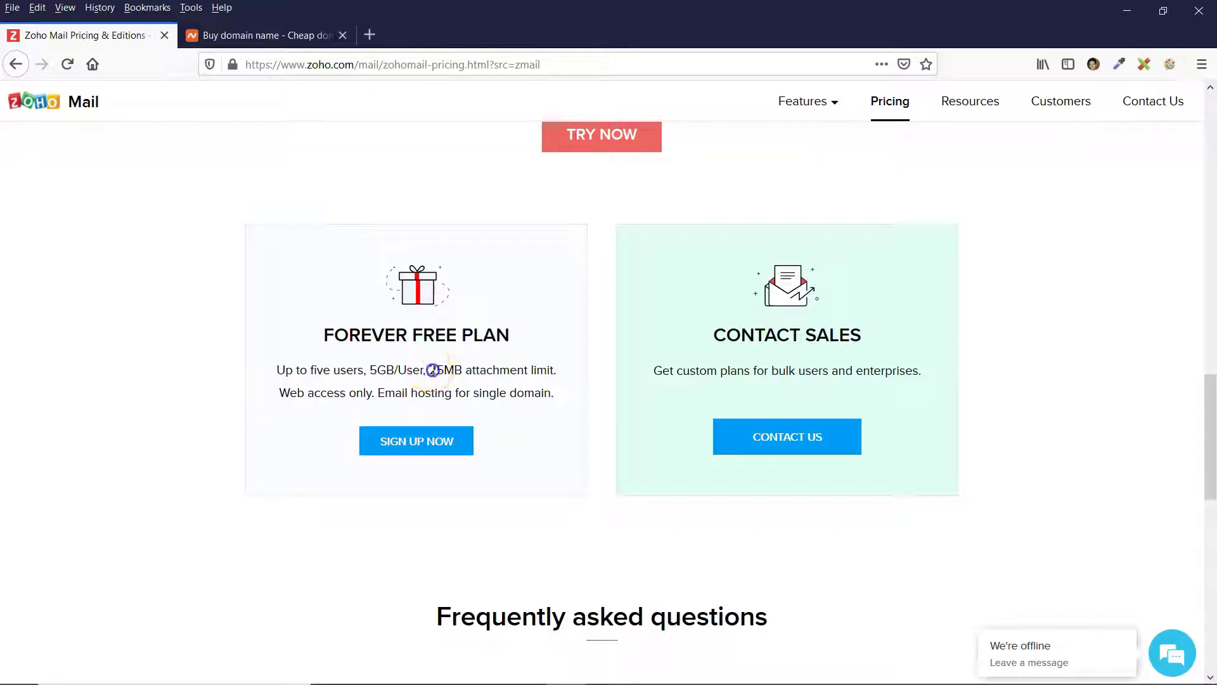
pyautogui.click(459, 370)
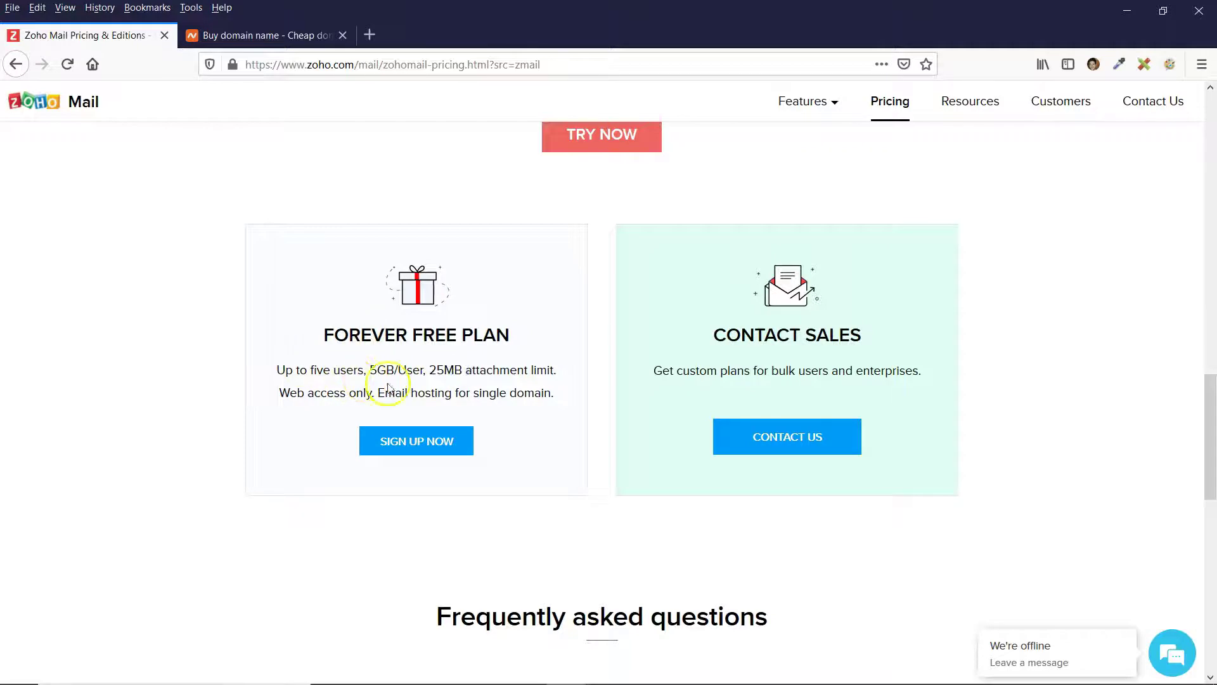
pyautogui.click(448, 371)
pyautogui.click(409, 337)
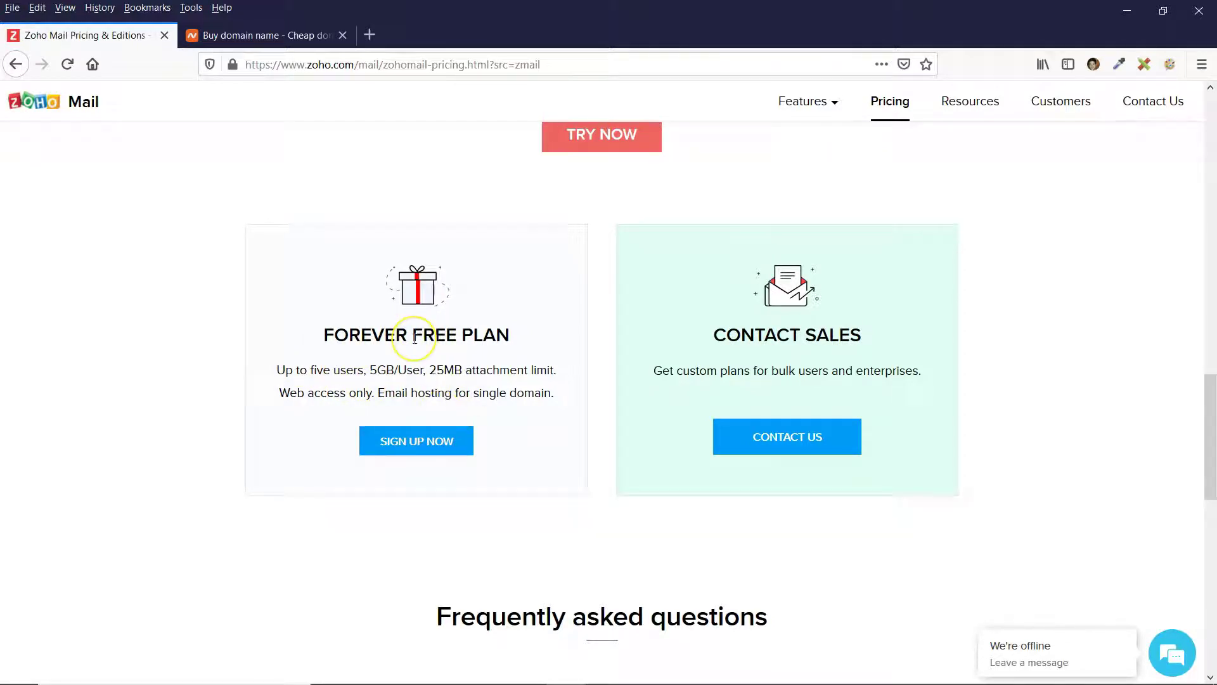
pyautogui.scroll(5, 415, 337)
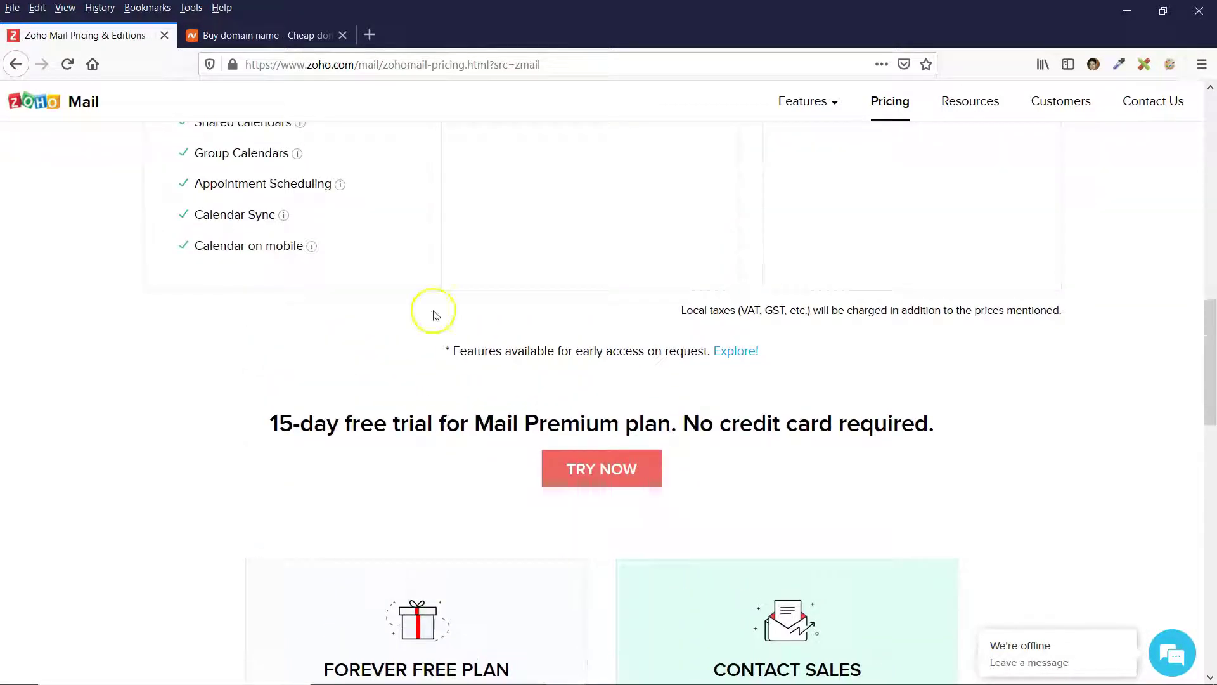
# Start the 15-day Mail Premium trial, focus the existing-domain field, then switch to Namecheap.
pyautogui.click(604, 474)
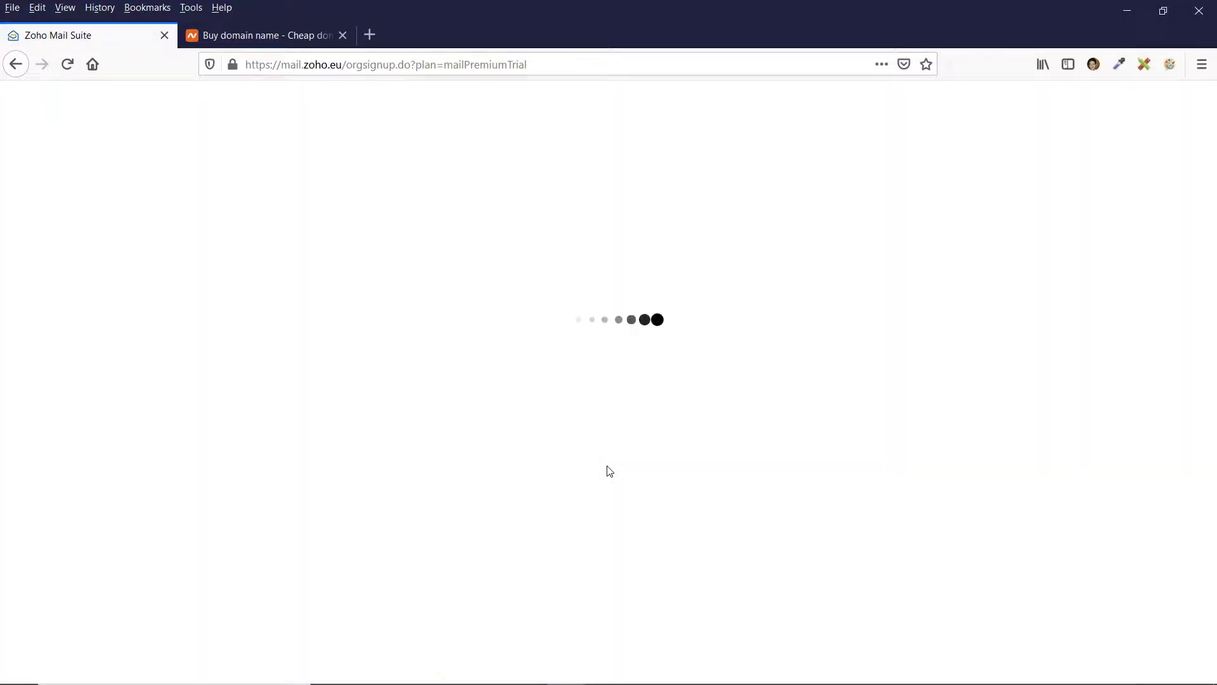
pyautogui.click(509, 329)
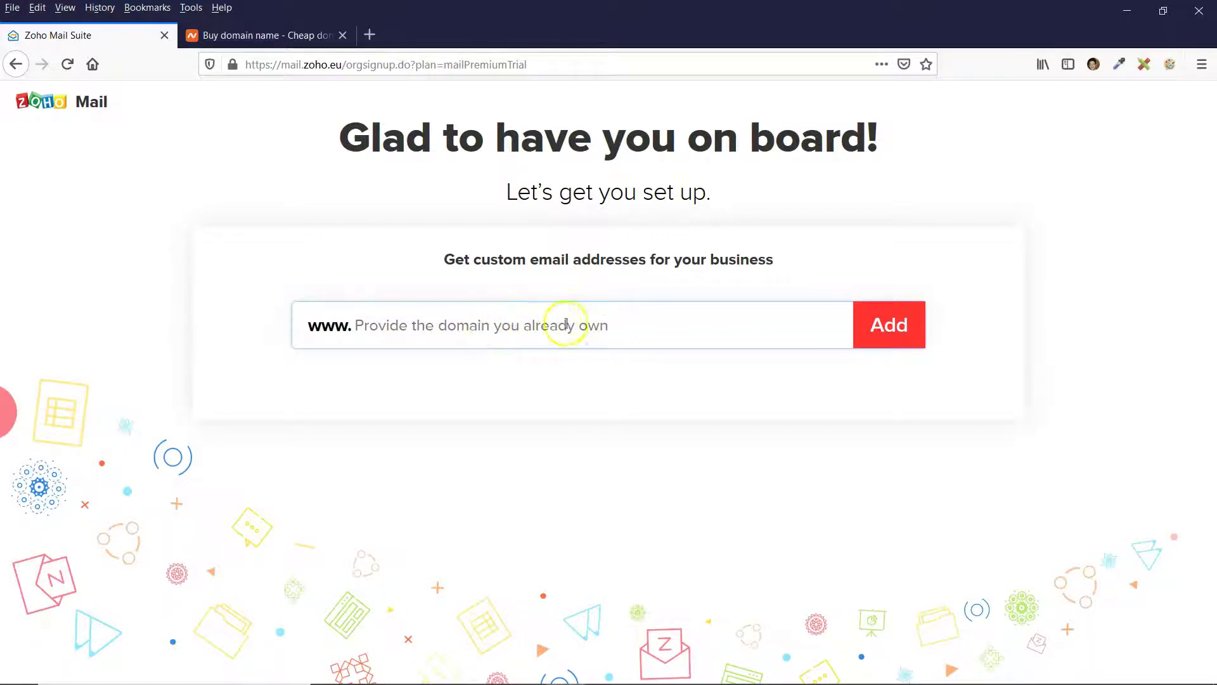
pyautogui.click(289, 33)
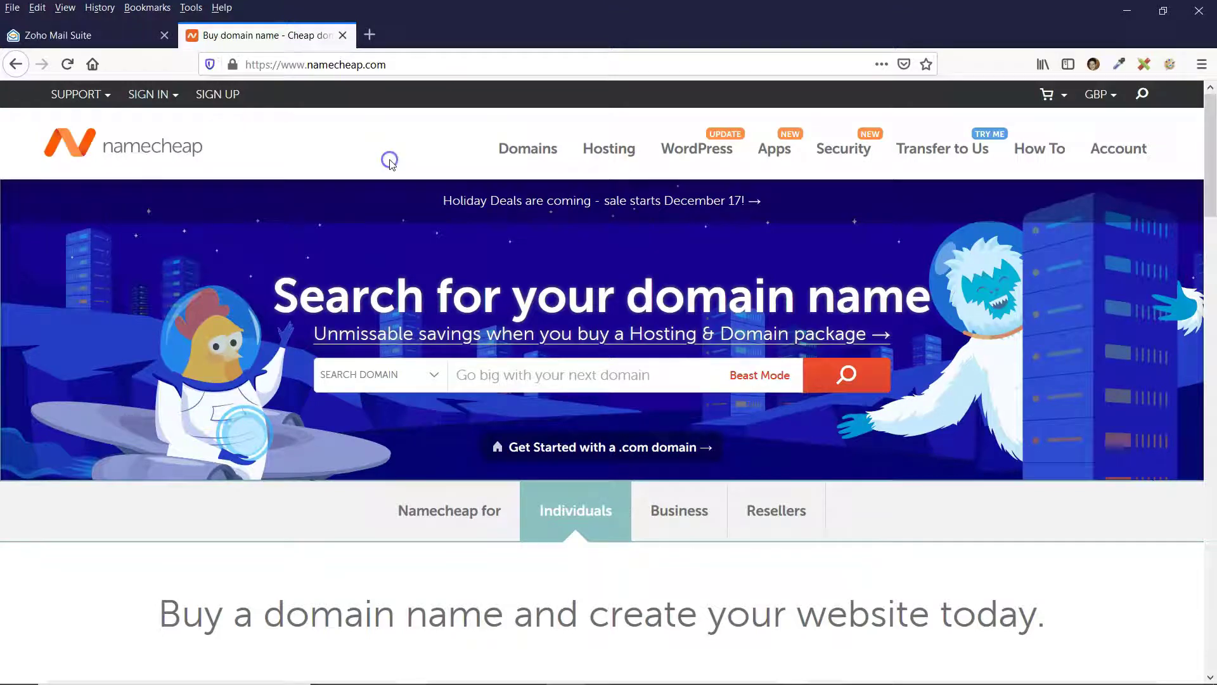
# Sign in to the Namecheap account dashboard.
pyautogui.click(153, 94)
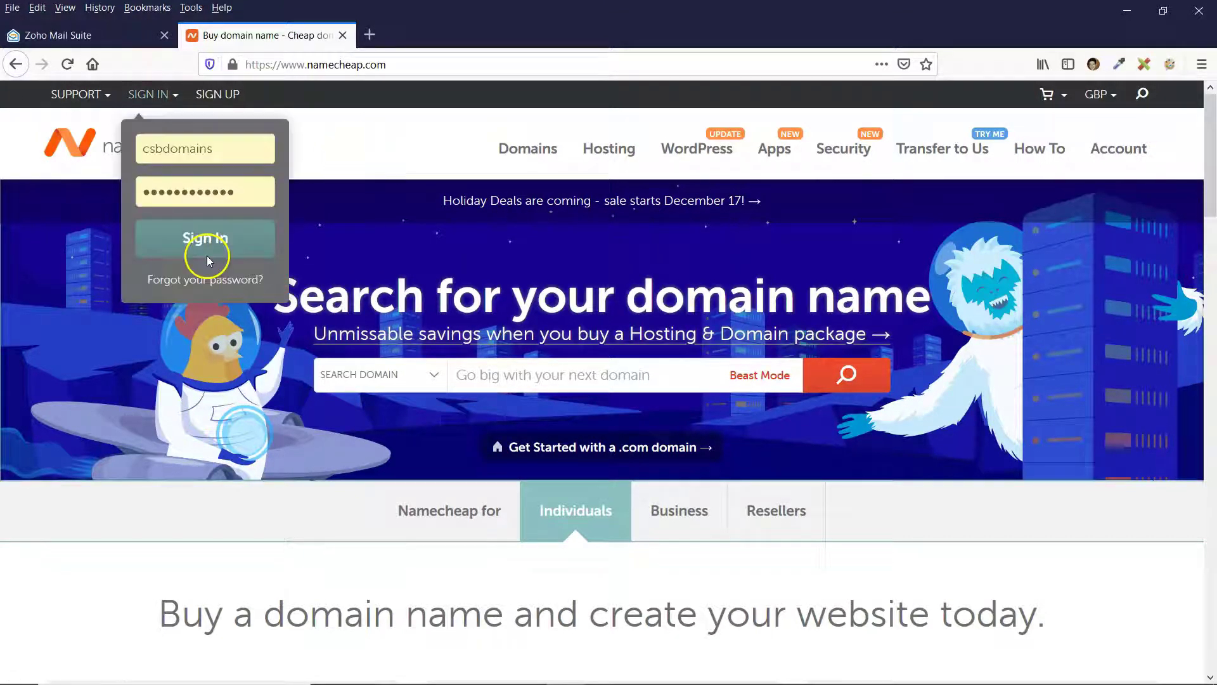
pyautogui.click(208, 257)
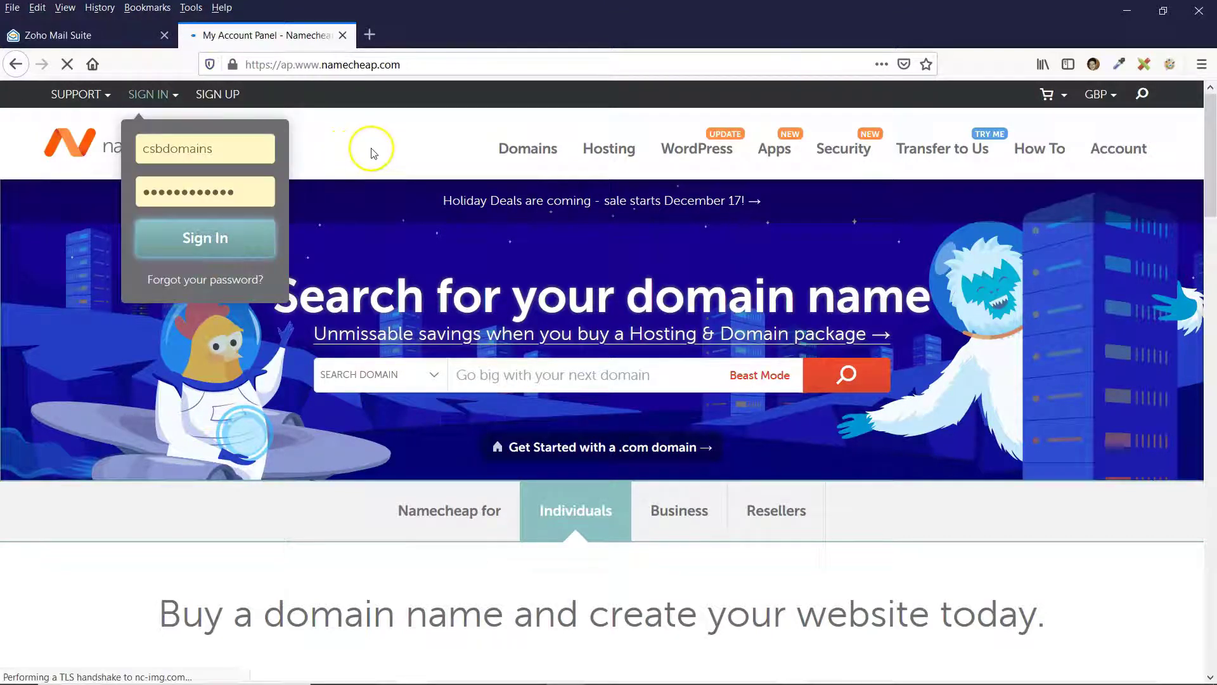
pyautogui.scroll(-3, 524, 274)
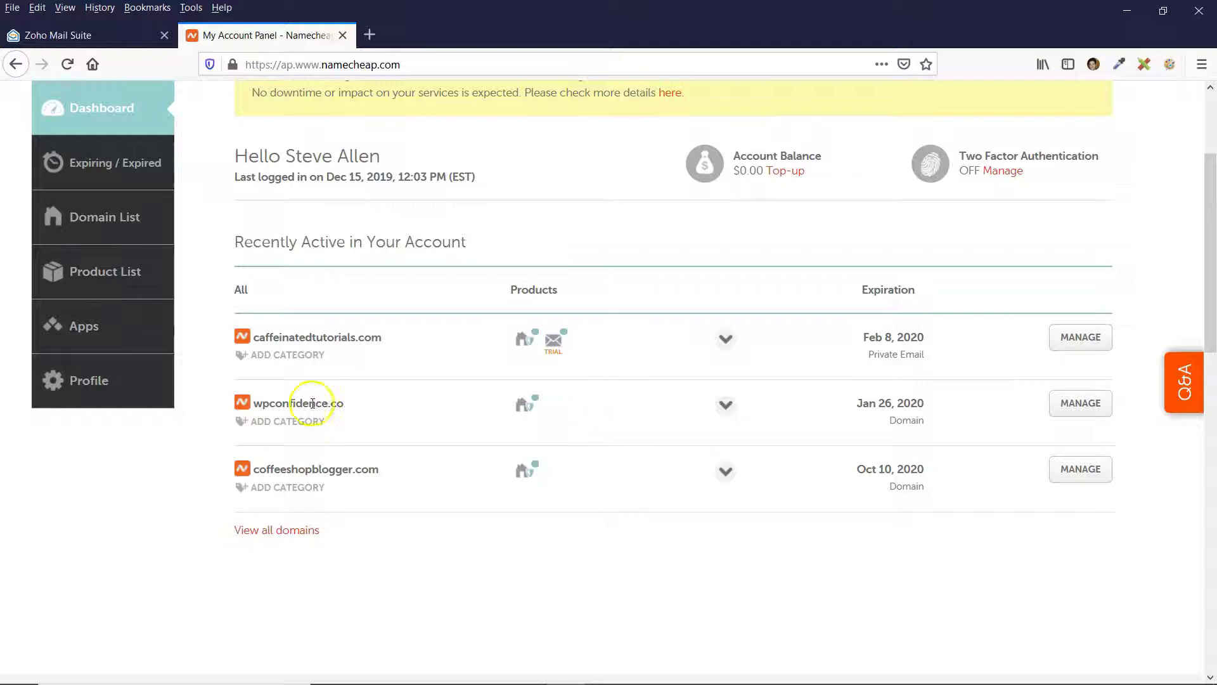
# Copy the domain name wpconfidence.co from the recently active domains list and return to Zoho.
pyautogui.moveTo(254, 404); pyautogui.dragTo(326, 403)
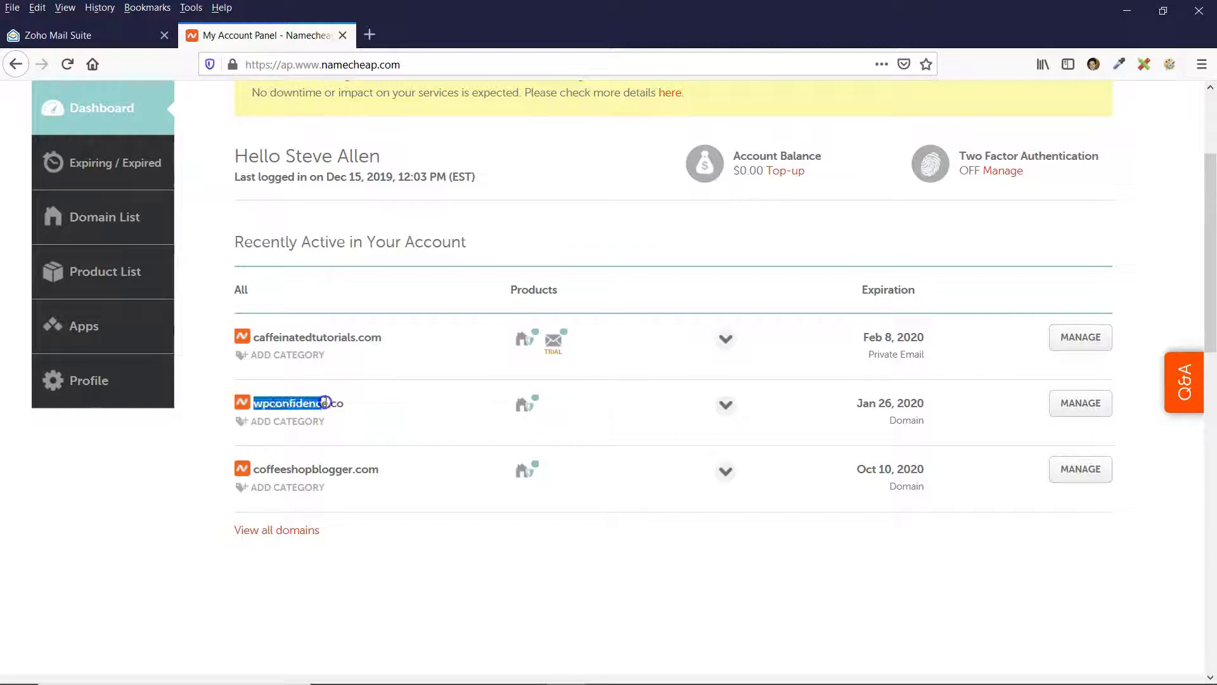
pyautogui.rightClick(341, 403)
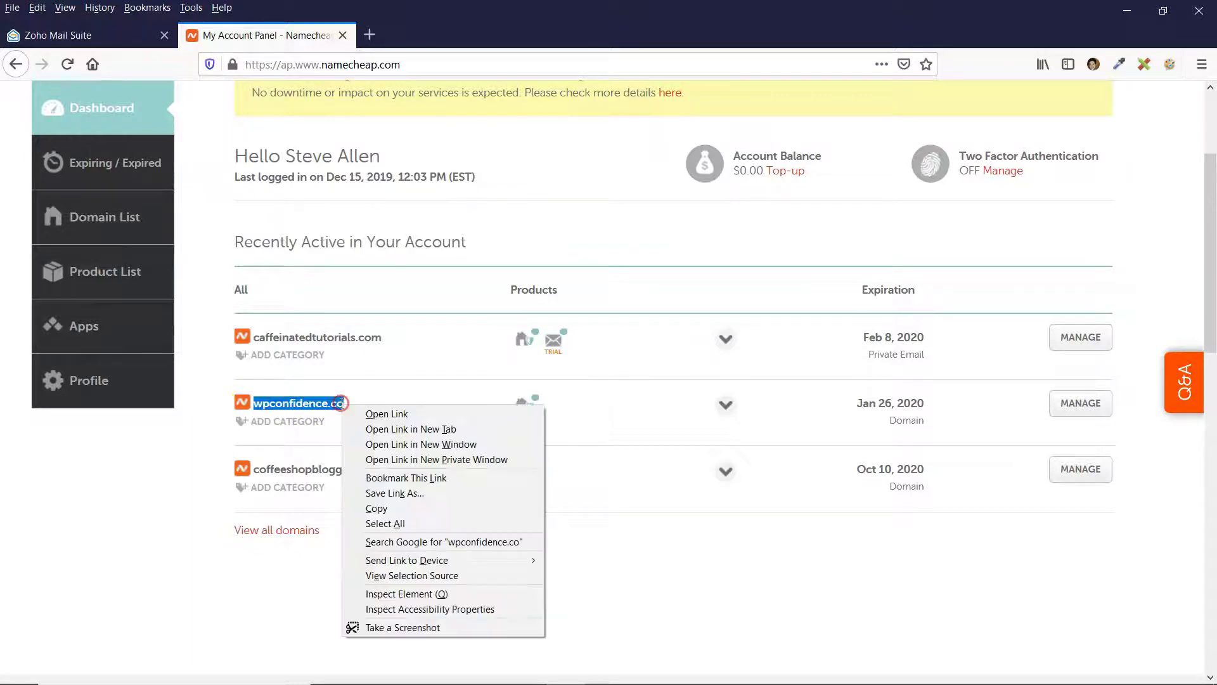
pyautogui.click(376, 509)
pyautogui.click(365, 400)
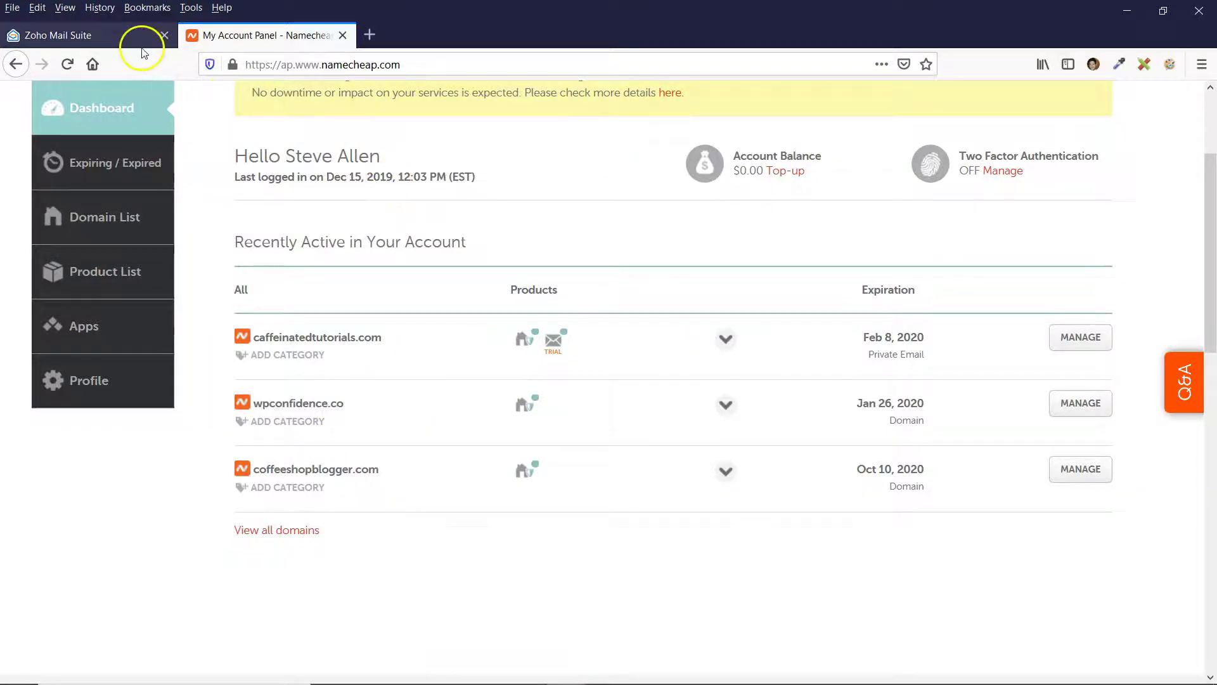
pyautogui.click(111, 36)
# Paste wpconfidence.co into the domain field and add it.
pyautogui.click(389, 326)
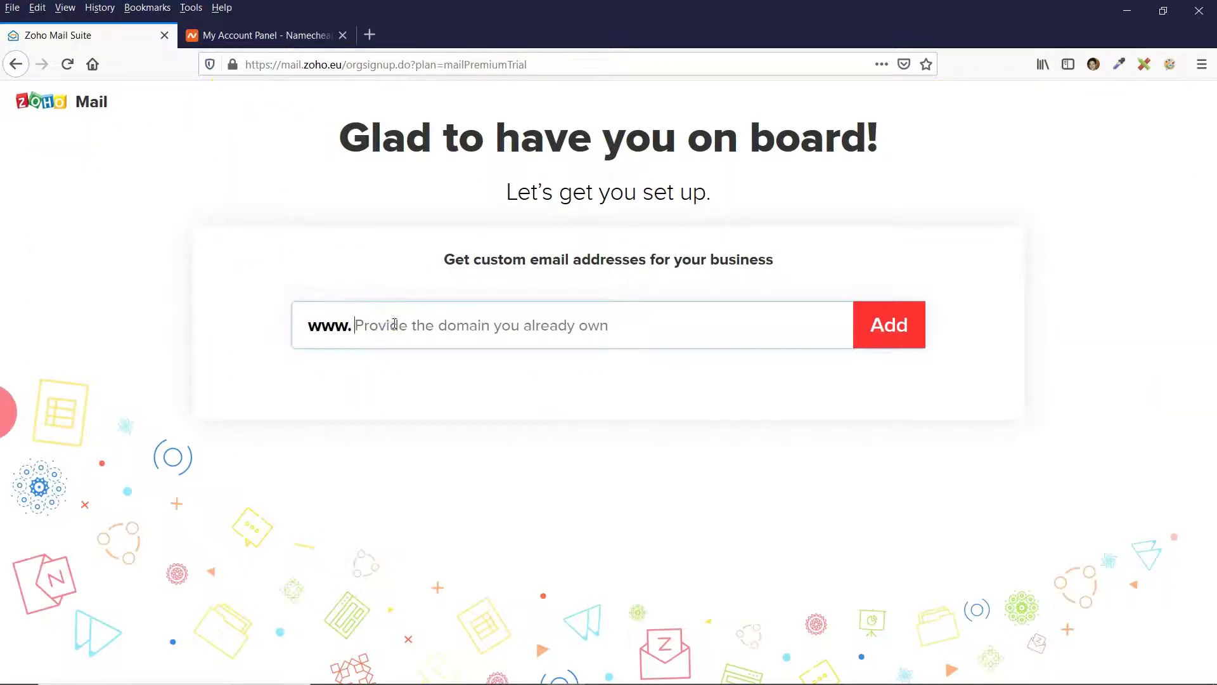
pyautogui.rightClick(395, 324)
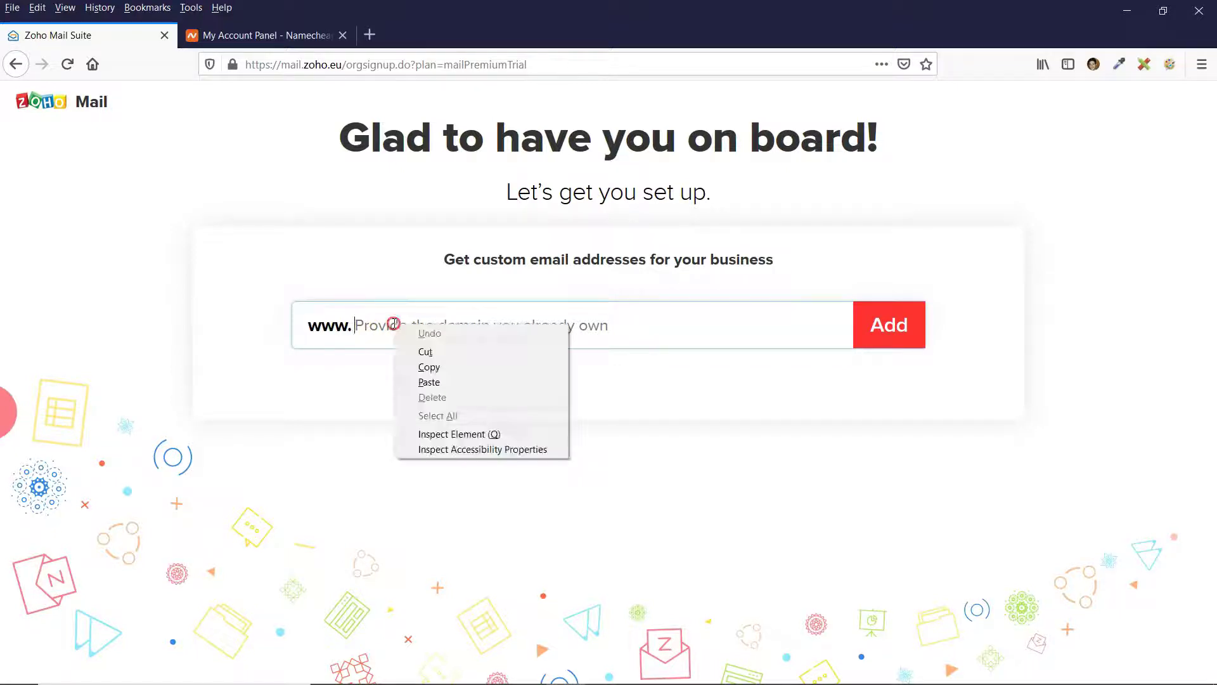
pyautogui.click(432, 384)
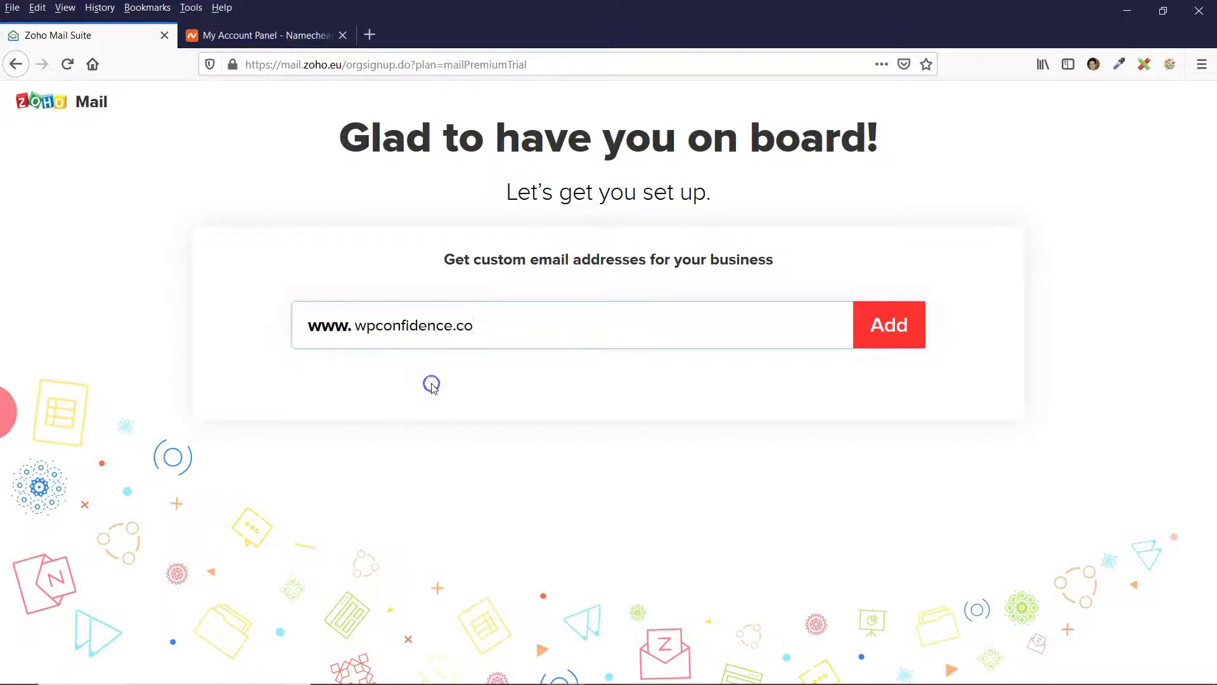
pyautogui.click(895, 326)
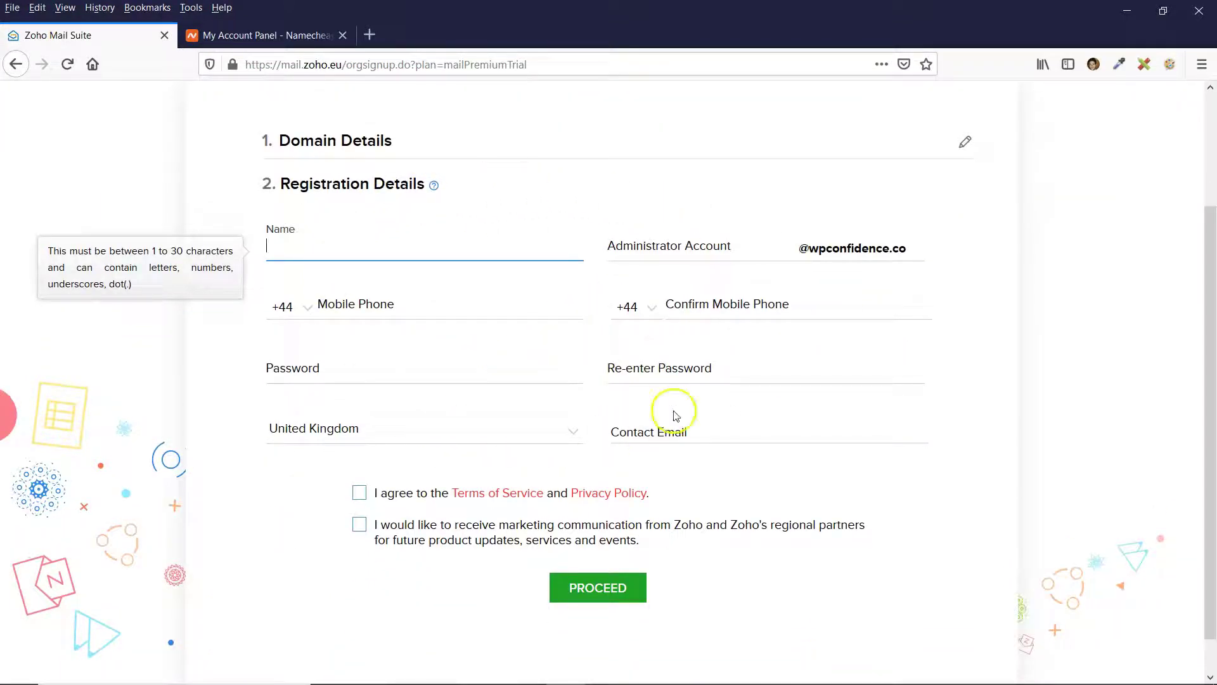
pyautogui.click(321, 254)
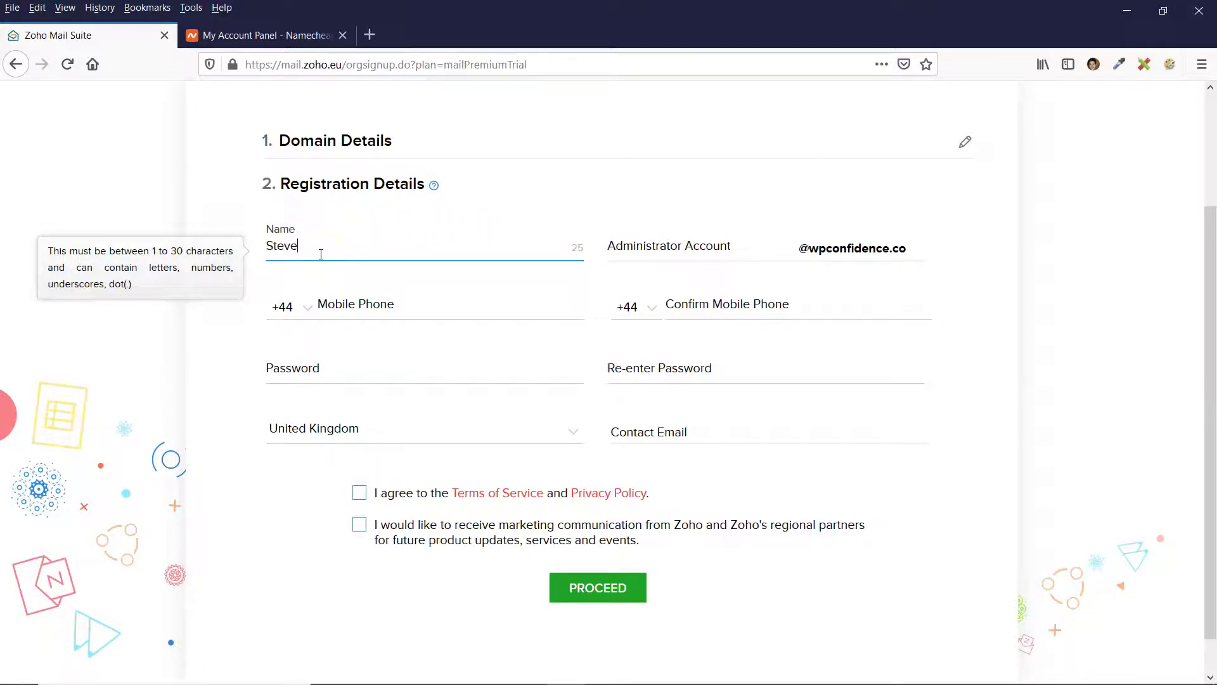
pyautogui.click(640, 244)
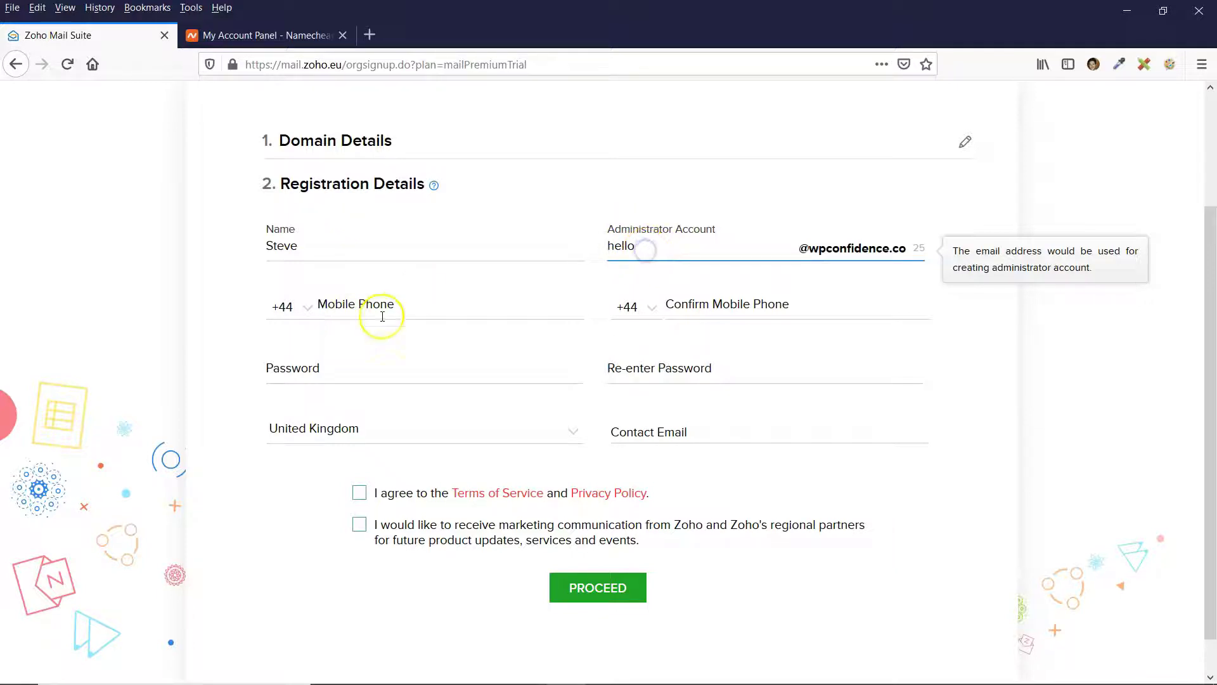
pyautogui.click(401, 309)
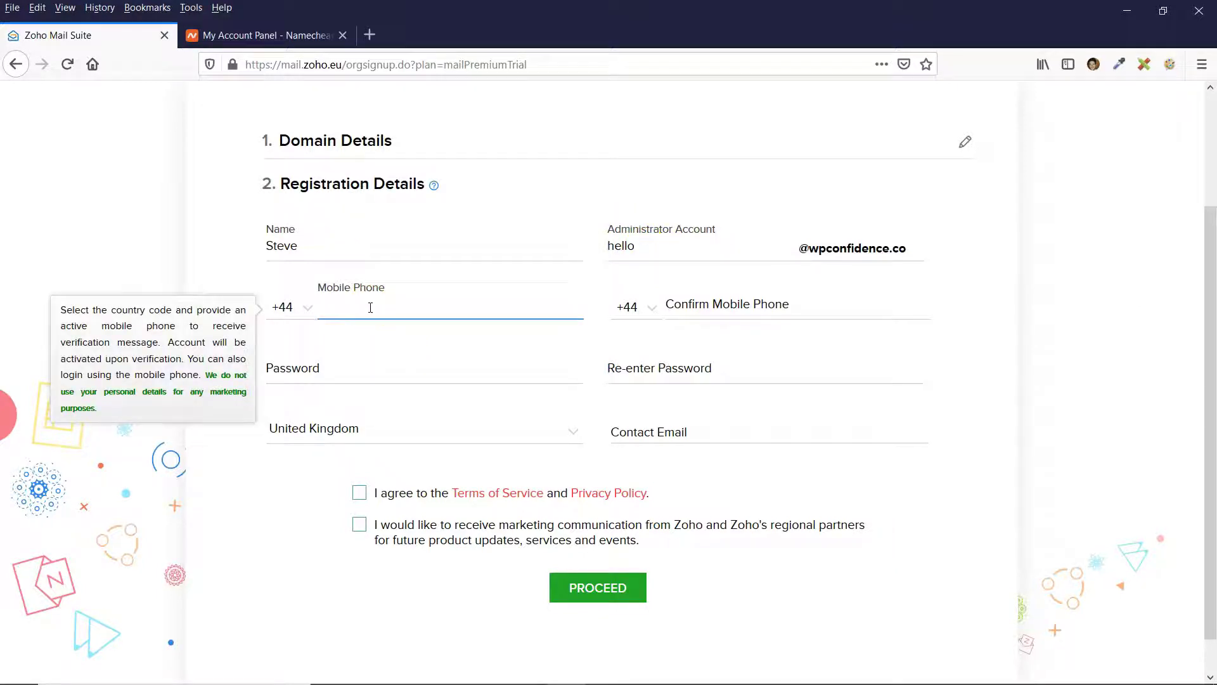
pyautogui.click(392, 377)
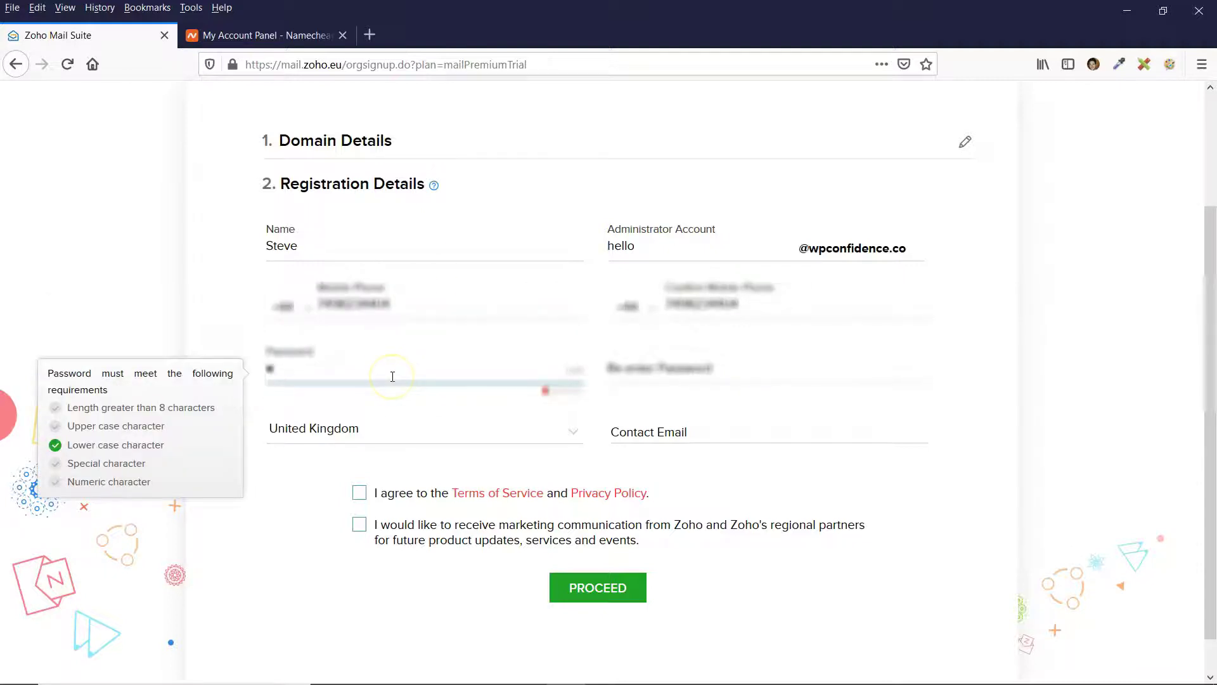
pyautogui.press('Tab')
pyautogui.write('************')
# Fill in the contact e-mail, accept the terms and marketing opt-in, and proceed.
pyautogui.click(732, 428)
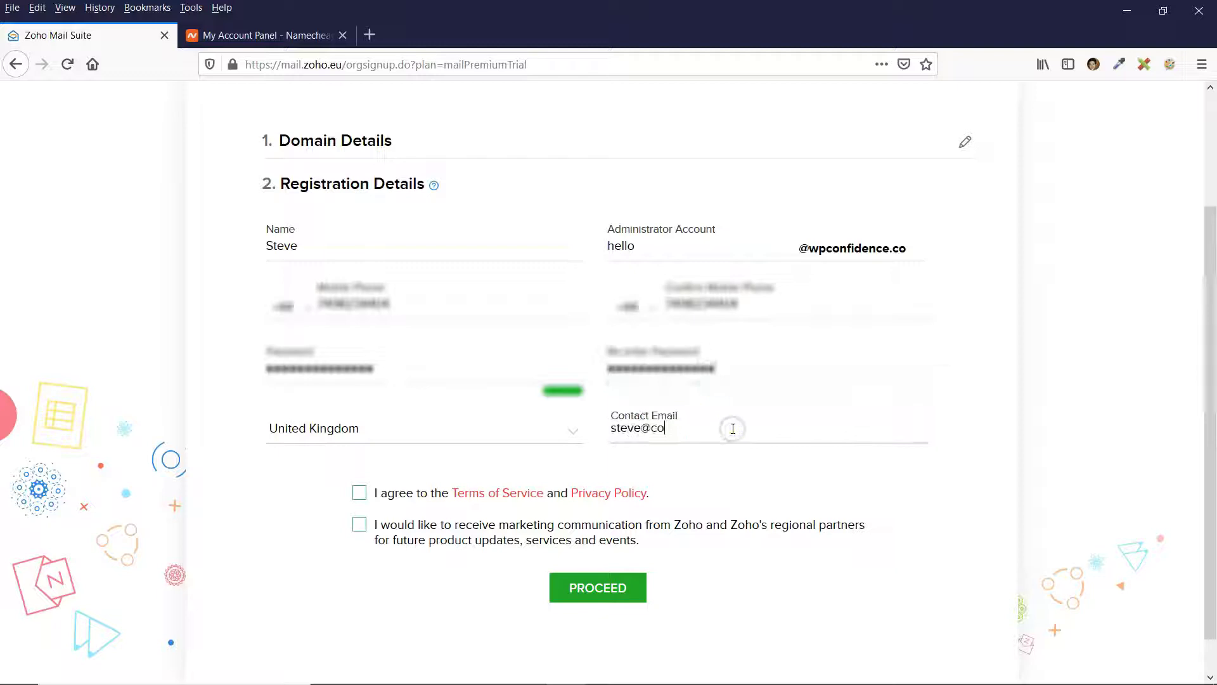
pyautogui.click(359, 492)
pyautogui.click(359, 524)
pyautogui.click(598, 586)
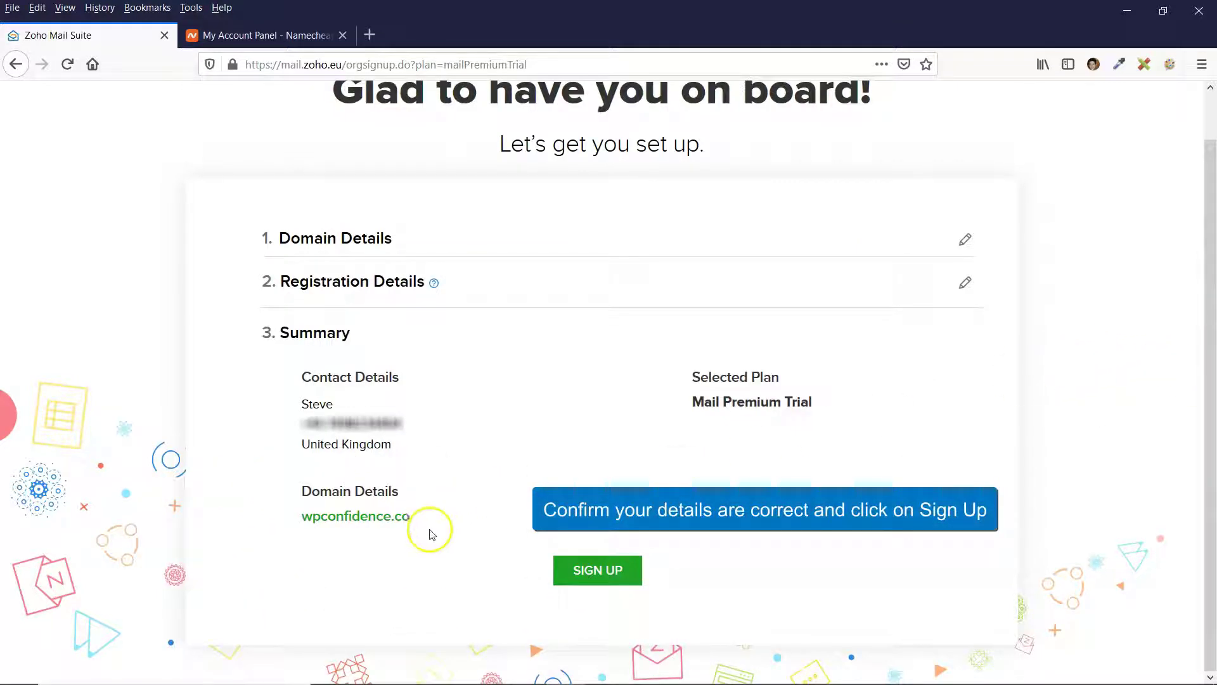
# Confirm the Mail Premium Trial summary for wpconfidence.co and complete sign-up.
pyautogui.click(599, 570)
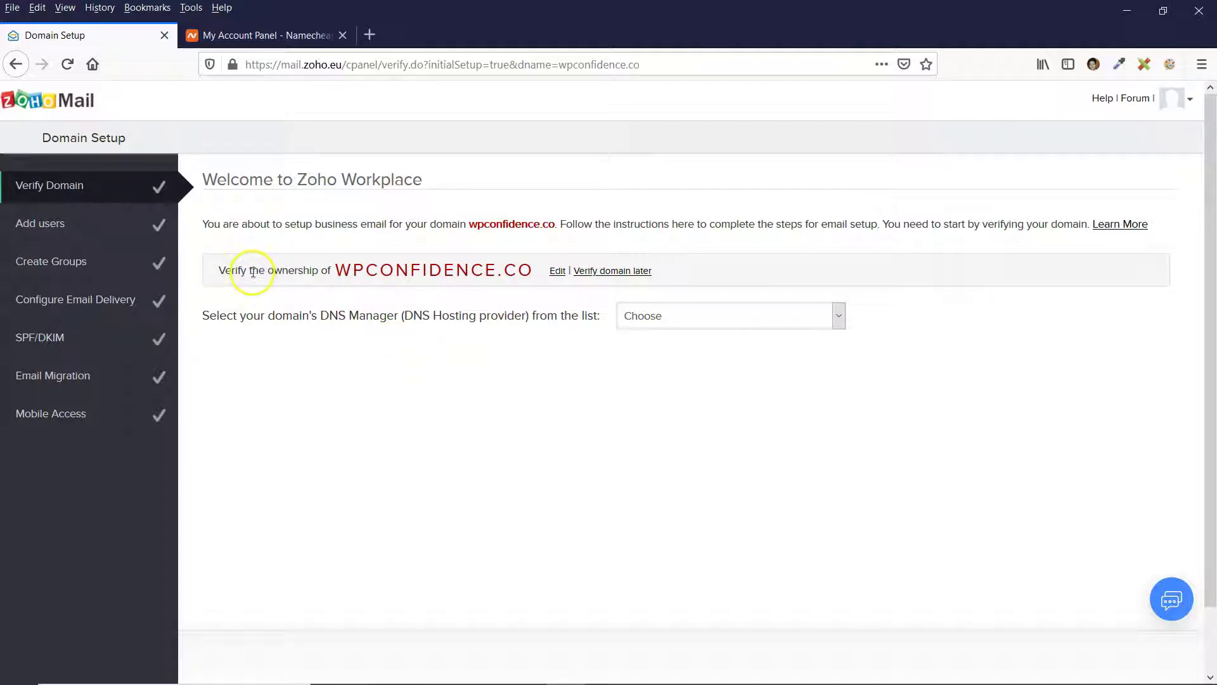
# Pick Others.. as the DNS manager, after briefly trying GoDaddy, to reveal the TXT record details.
pyautogui.moveTo(336, 269); pyautogui.dragTo(536, 271)
pyautogui.click(470, 334)
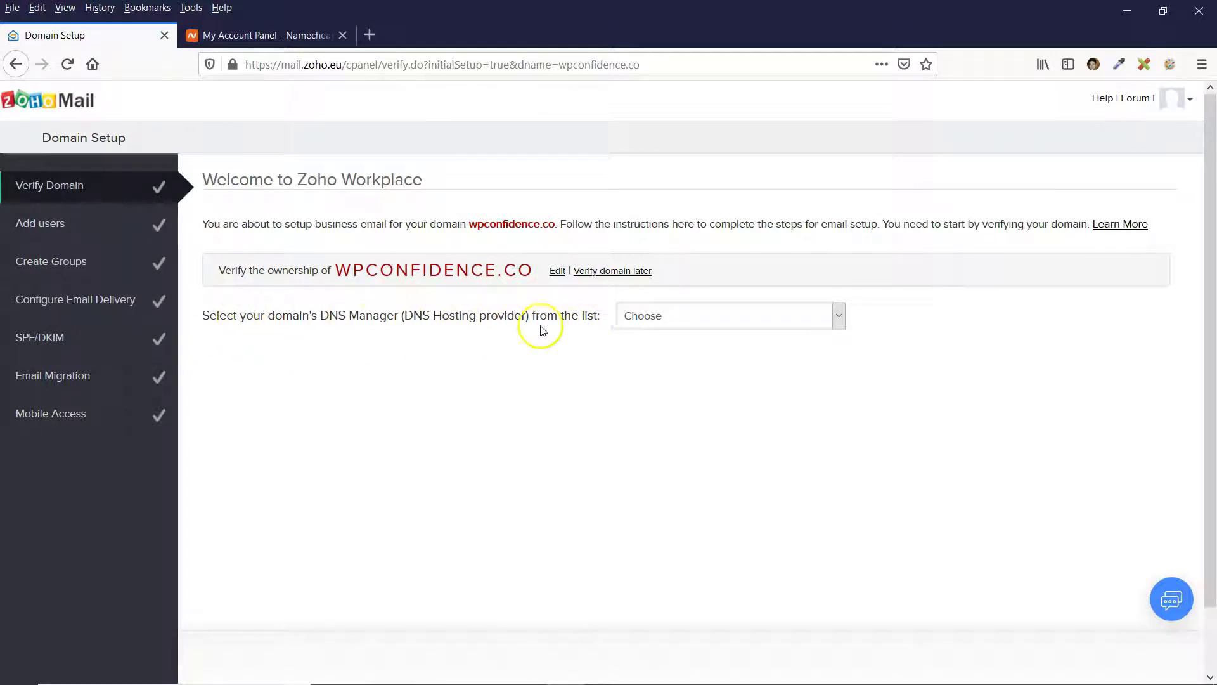
pyautogui.click(677, 320)
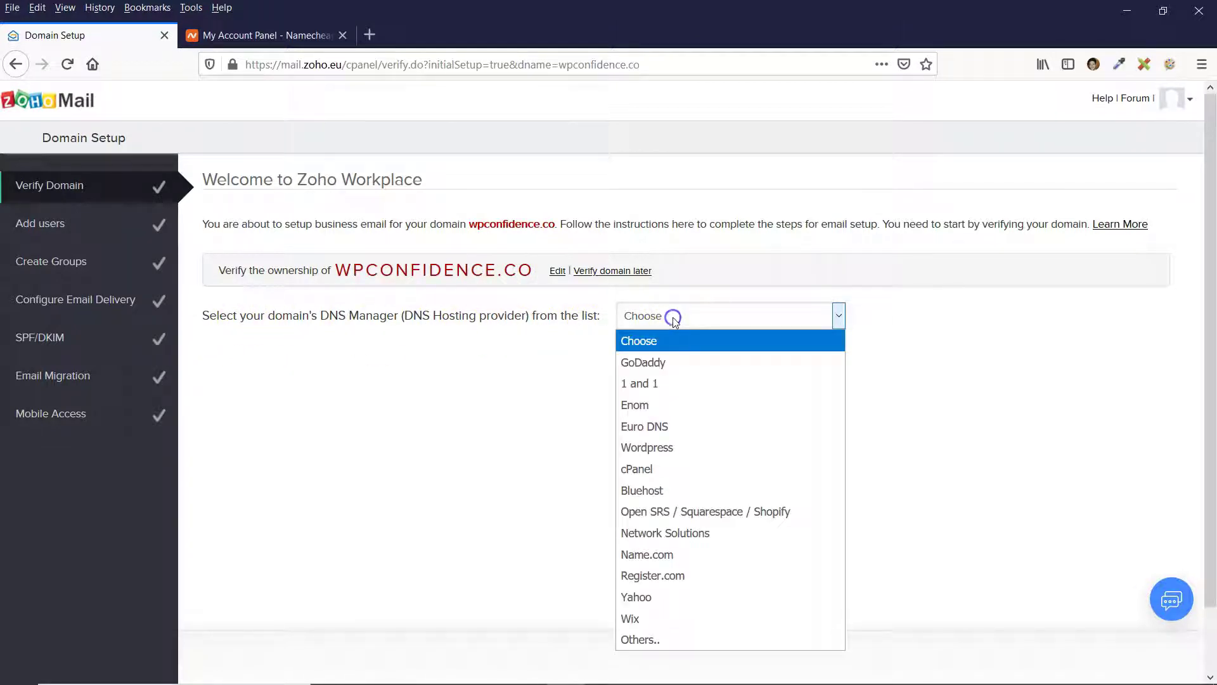
pyautogui.click(638, 640)
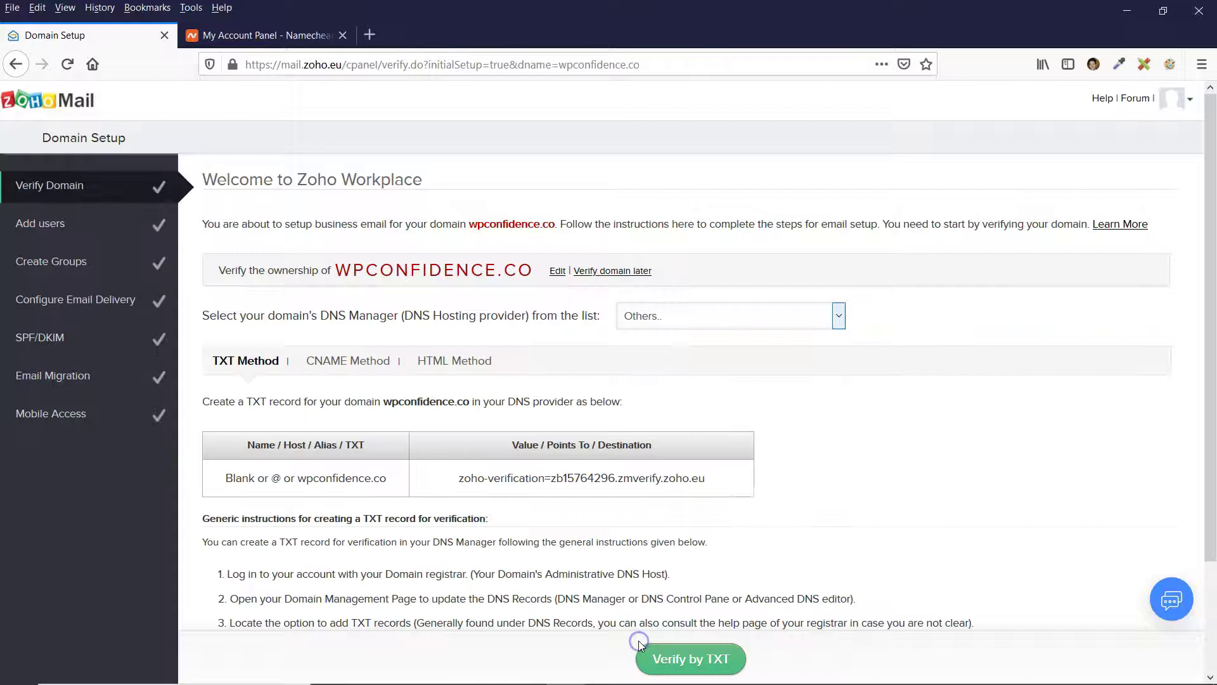
pyautogui.click(685, 323)
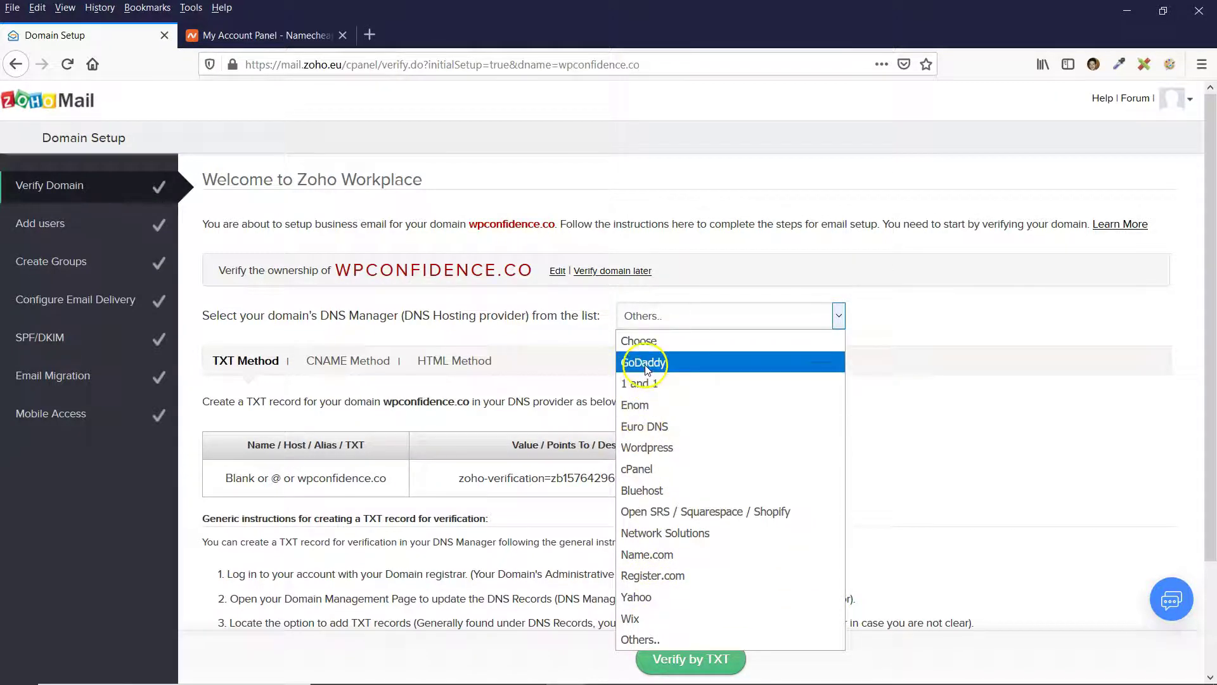
pyautogui.click(645, 369)
pyautogui.click(653, 317)
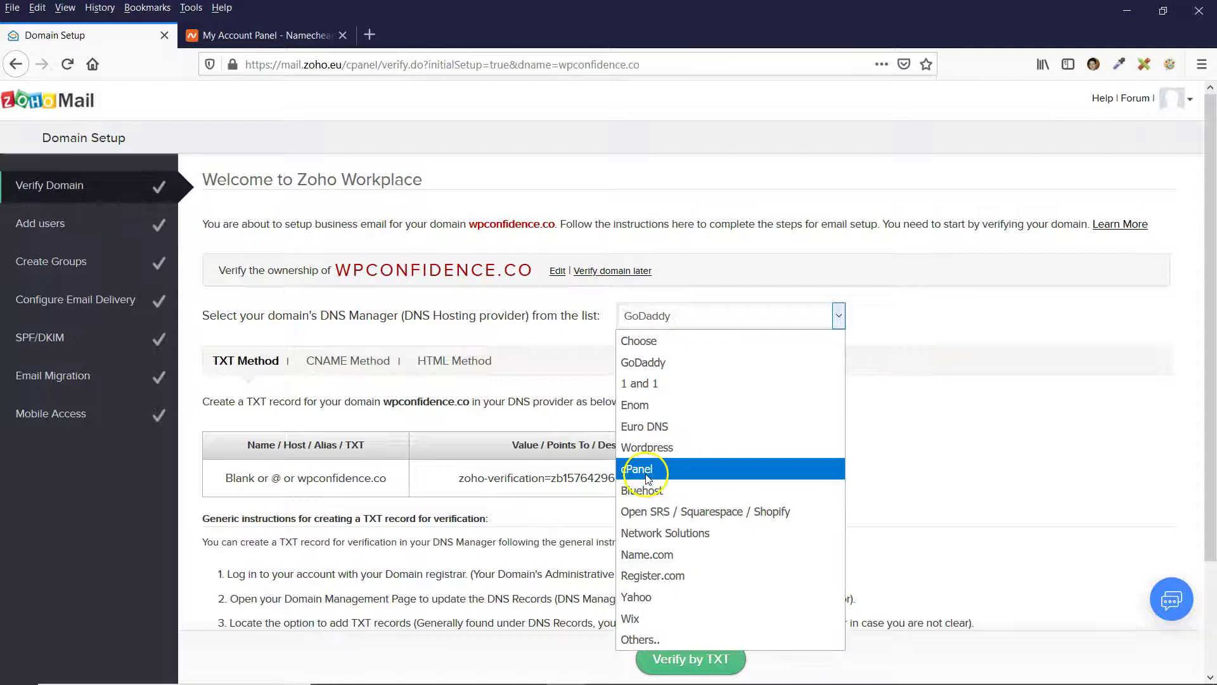
pyautogui.click(646, 362)
pyautogui.press('End')
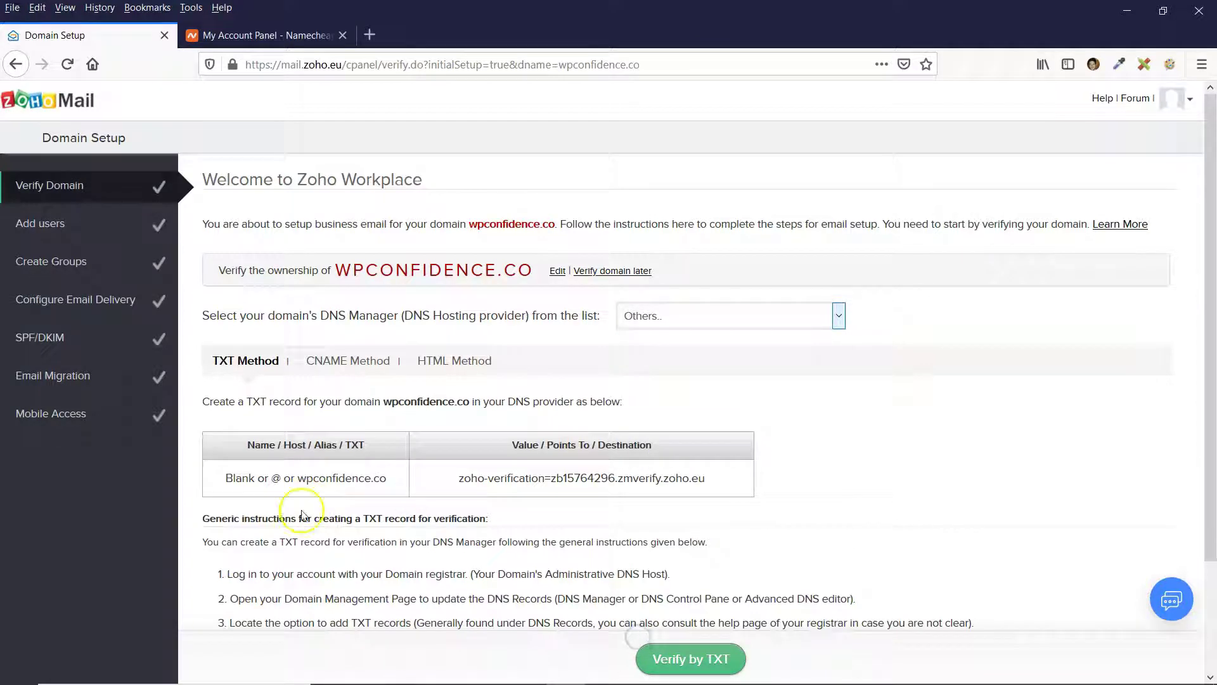
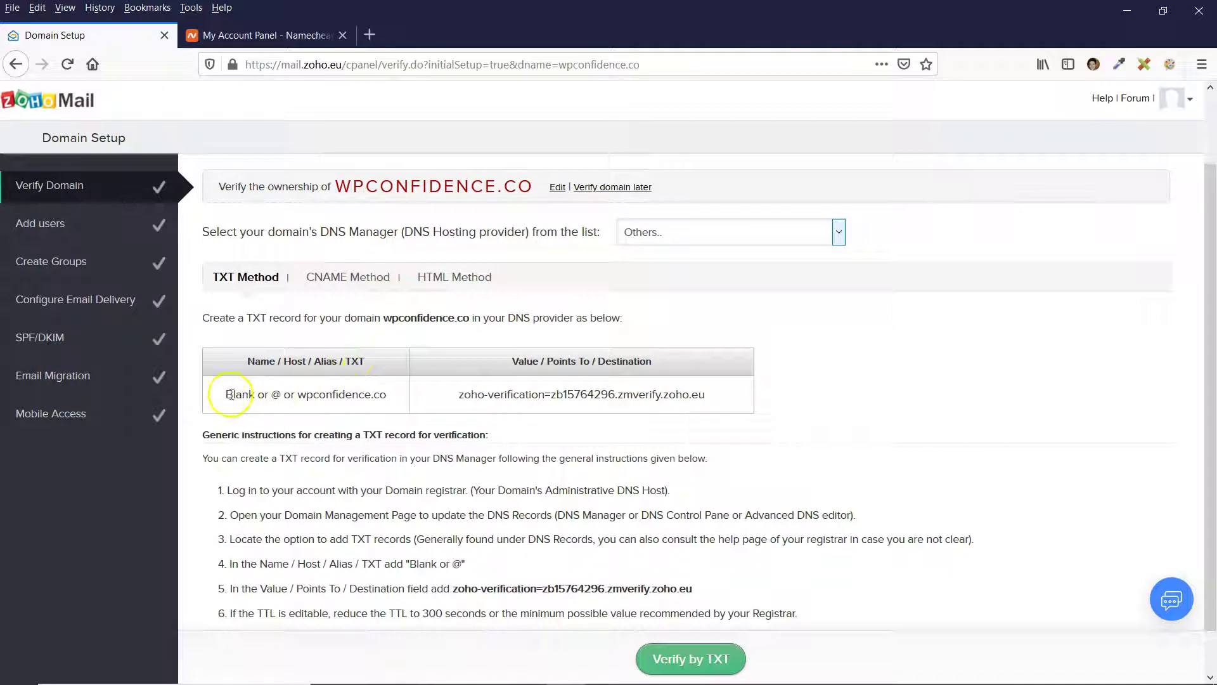
# Open the Advanced DNS host records for wpconfidence.co in the Namecheap account.
pyautogui.click(253, 35)
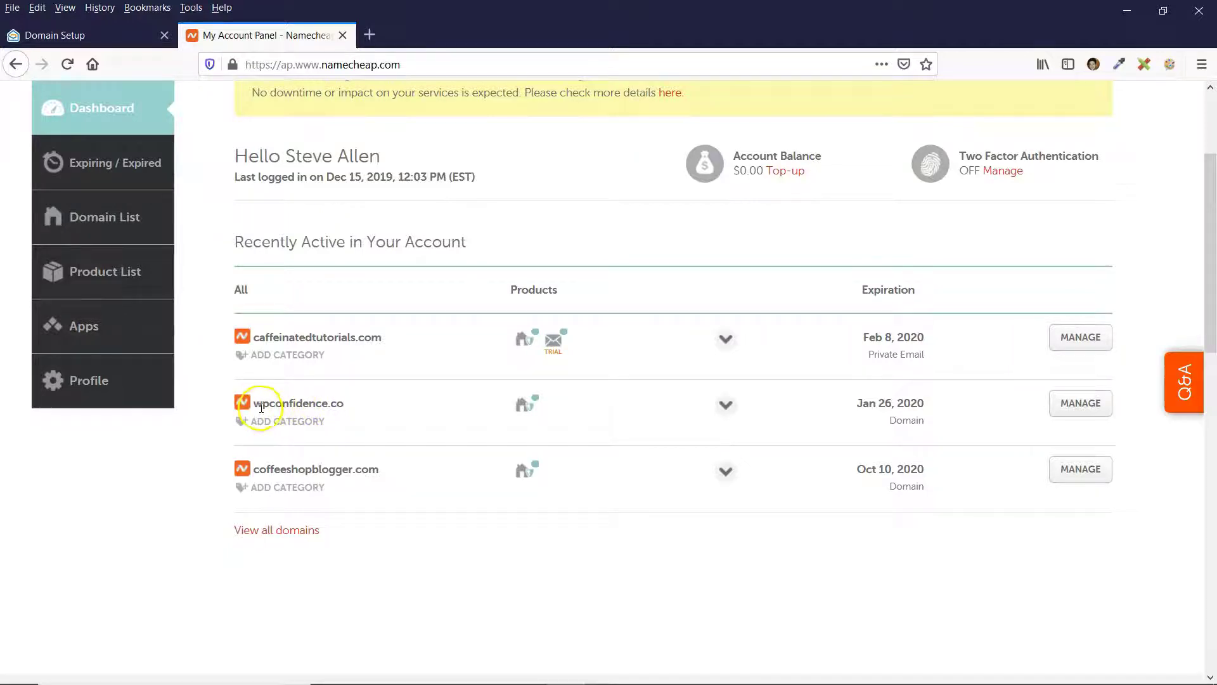
pyautogui.click(1079, 404)
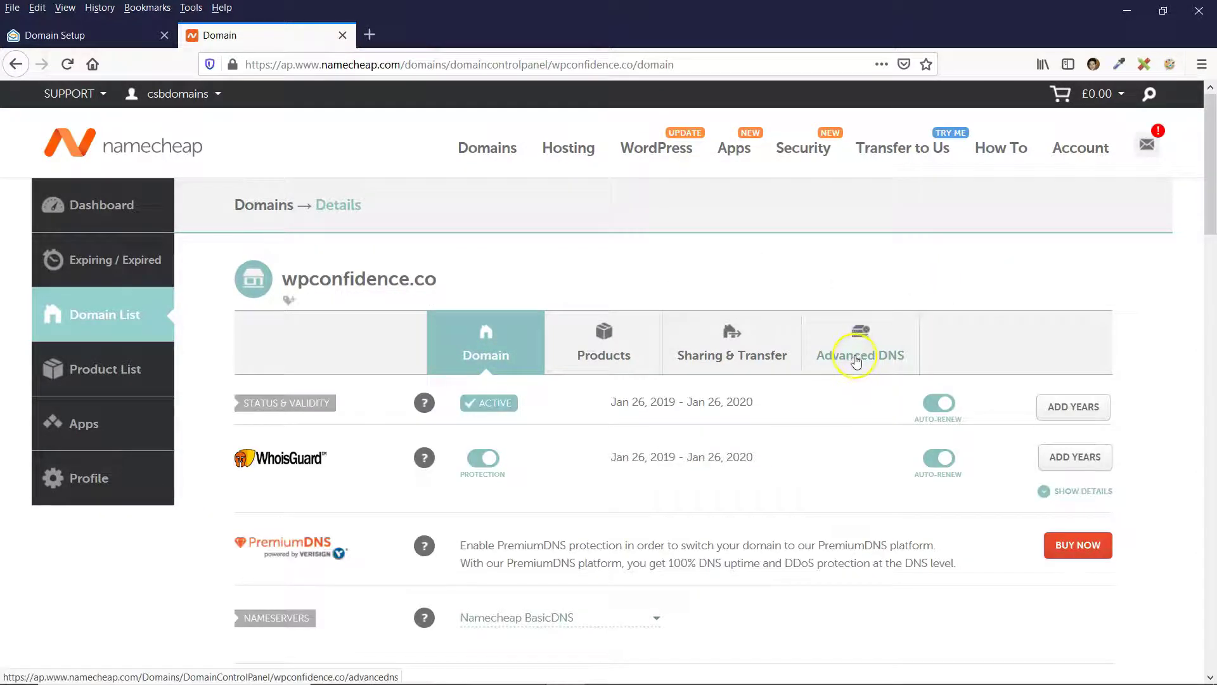
pyautogui.scroll(-2, 846, 387)
pyautogui.click(862, 268)
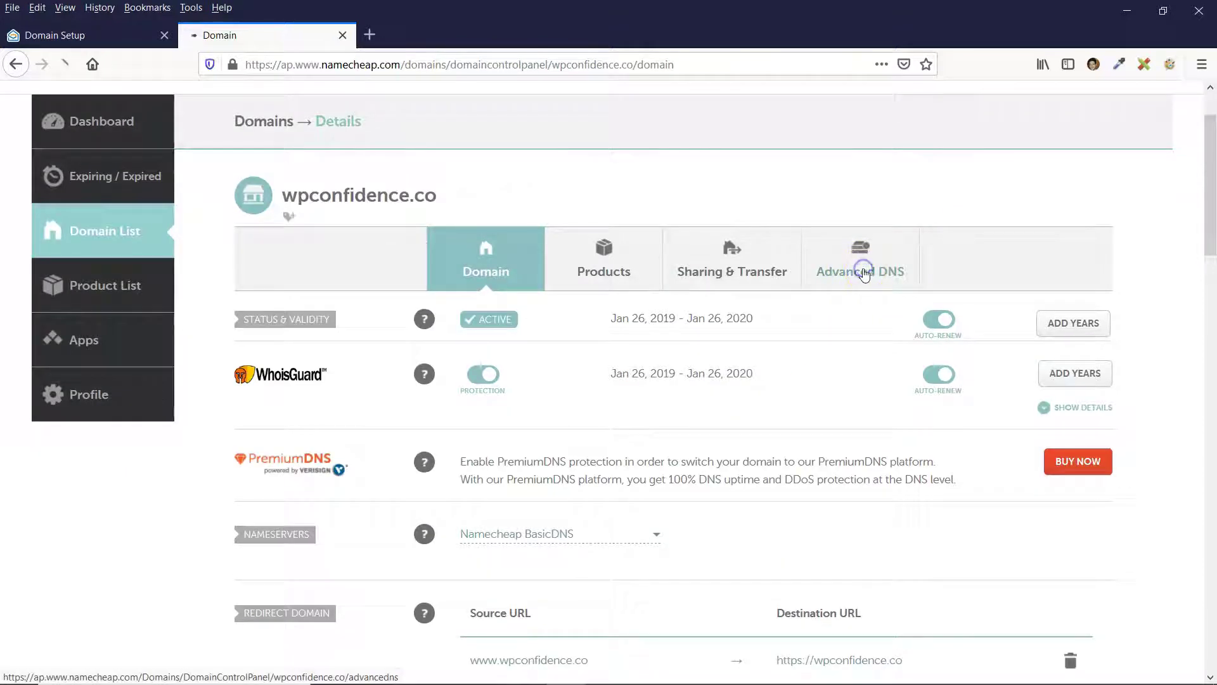
pyautogui.scroll(-4, 665, 312)
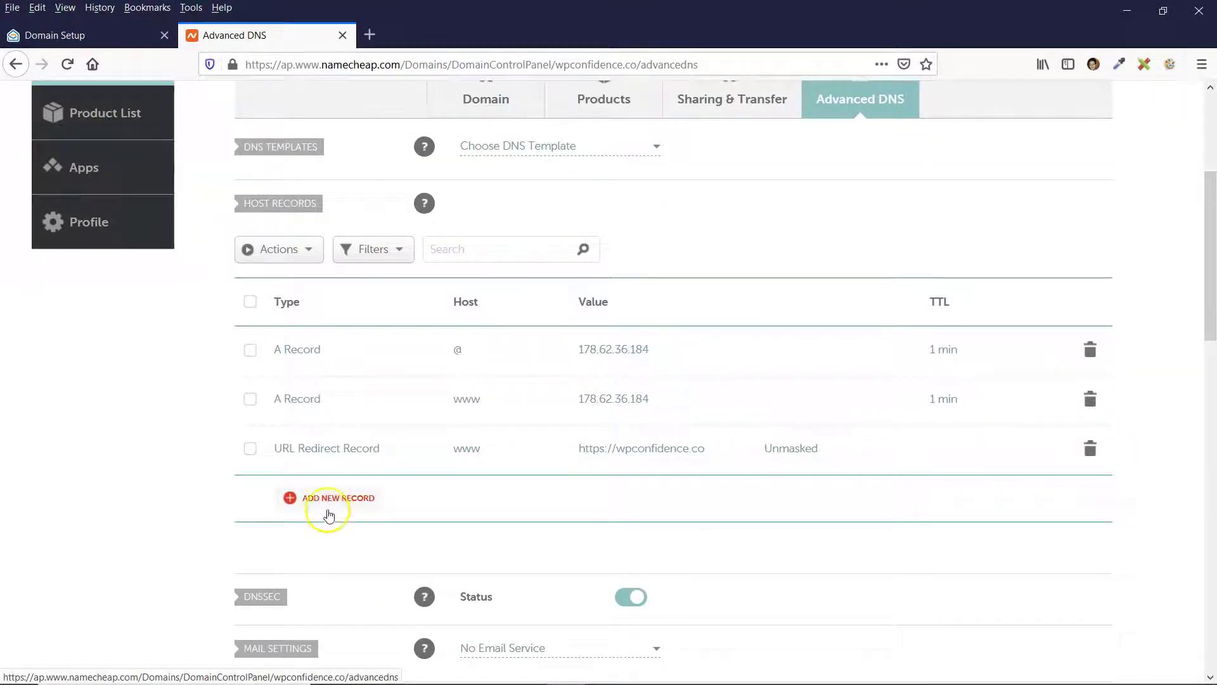
# Add a new TXT record with host @ and the pasted Zoho verification value.
pyautogui.click(325, 503)
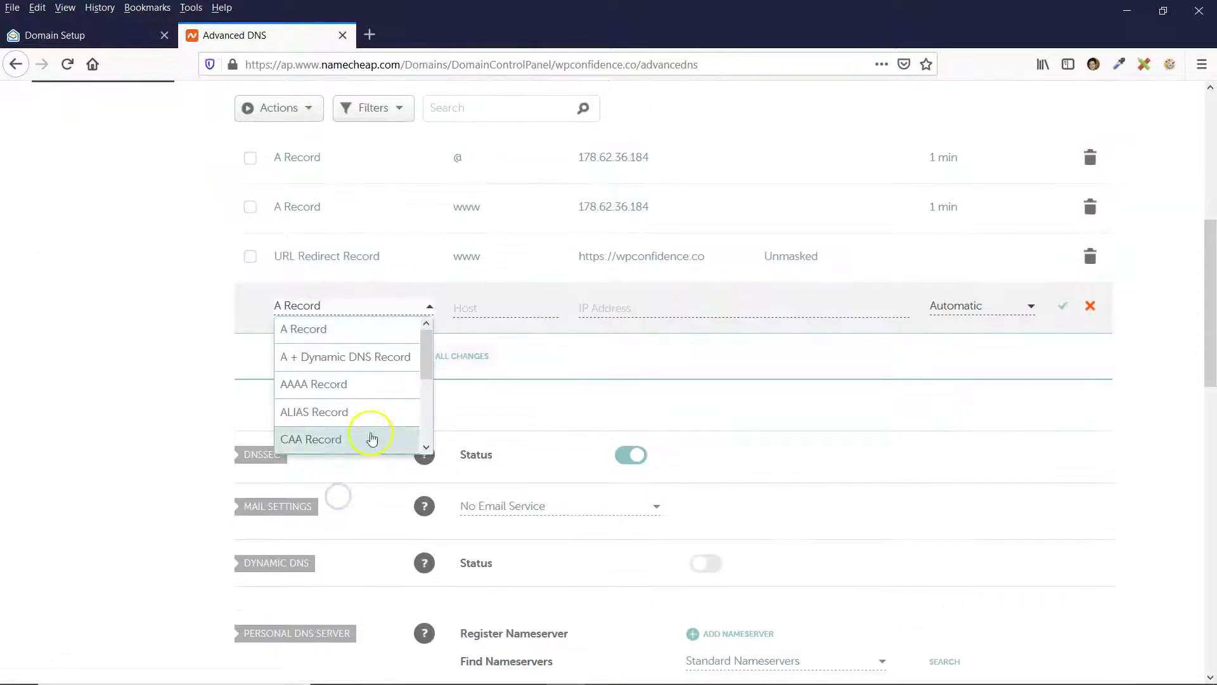
pyautogui.moveTo(426, 356); pyautogui.dragTo(425, 396)
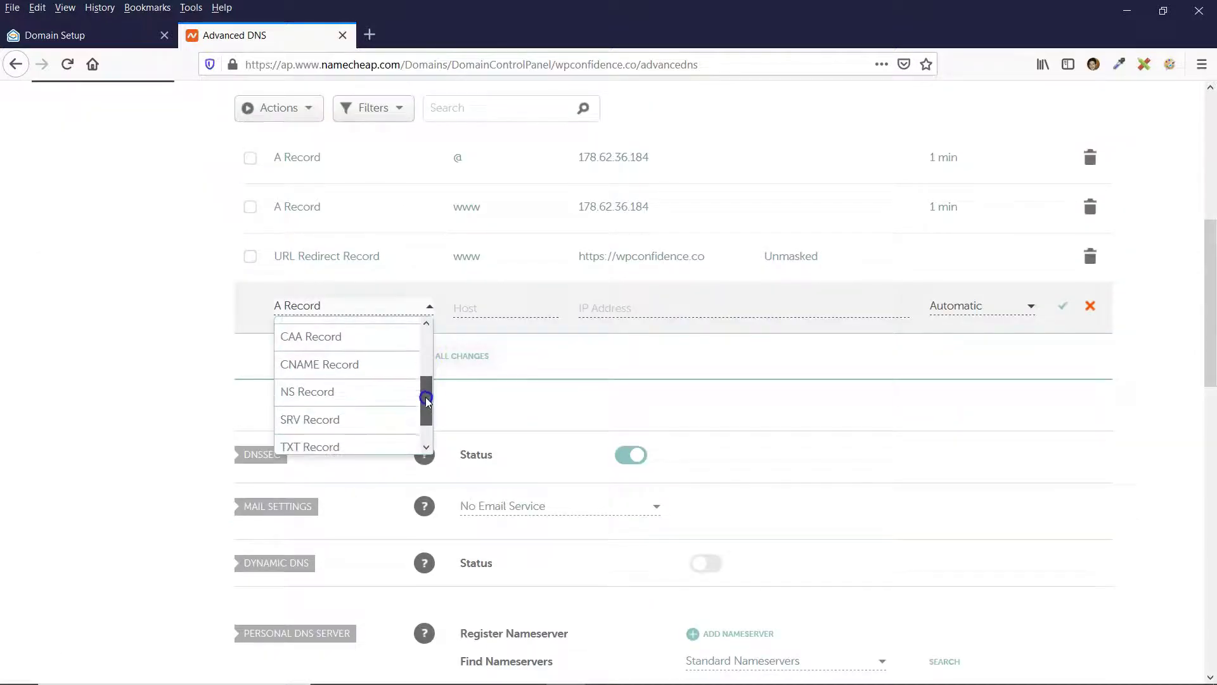
pyautogui.click(319, 442)
pyautogui.click(493, 311)
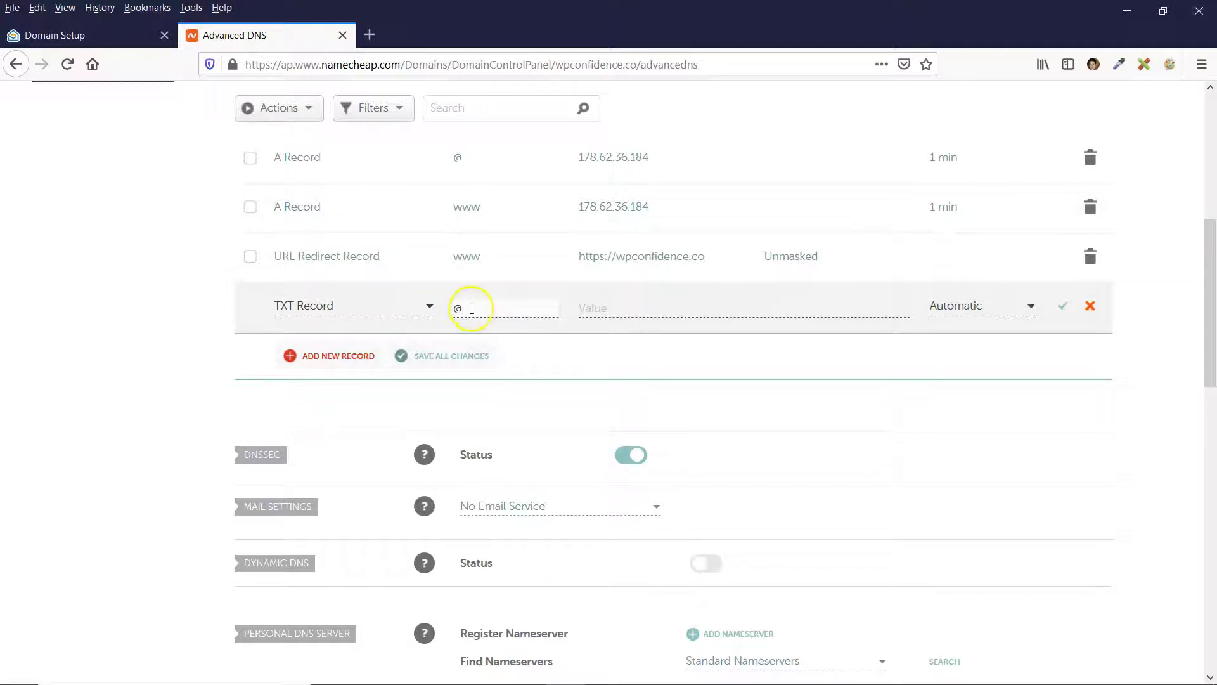
pyautogui.click(612, 304)
pyautogui.write('zoho-verification=zb15764296.zmverify.zoho.eu')
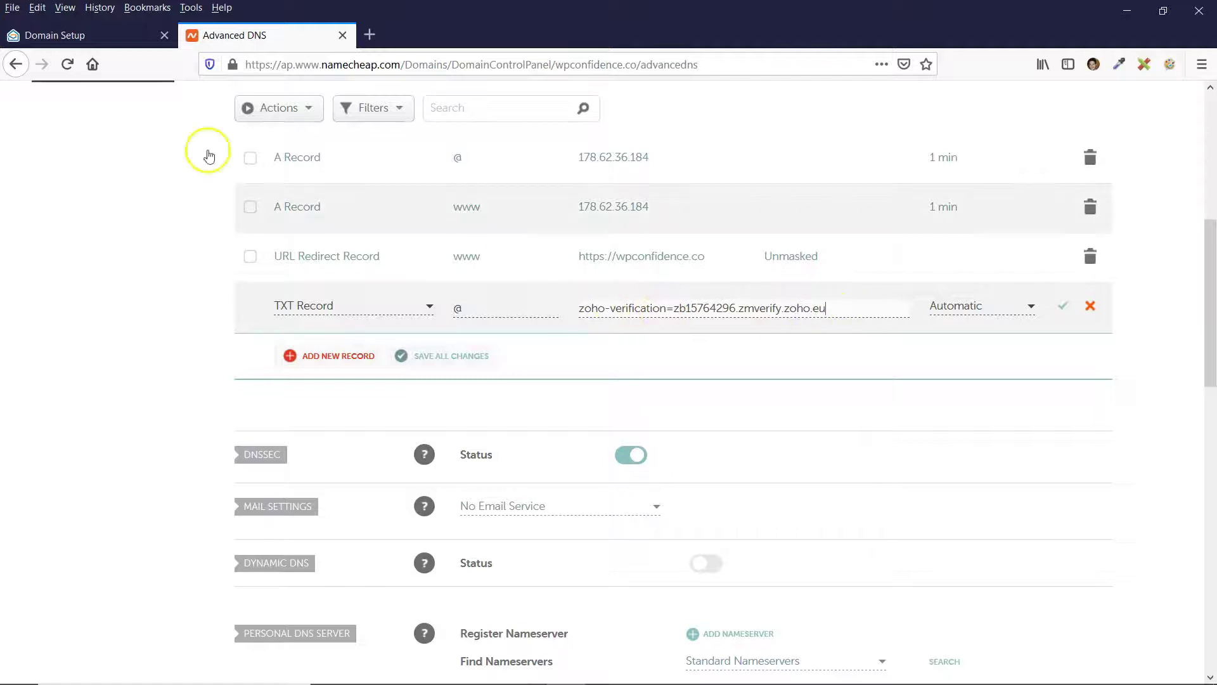
pyautogui.click(114, 37)
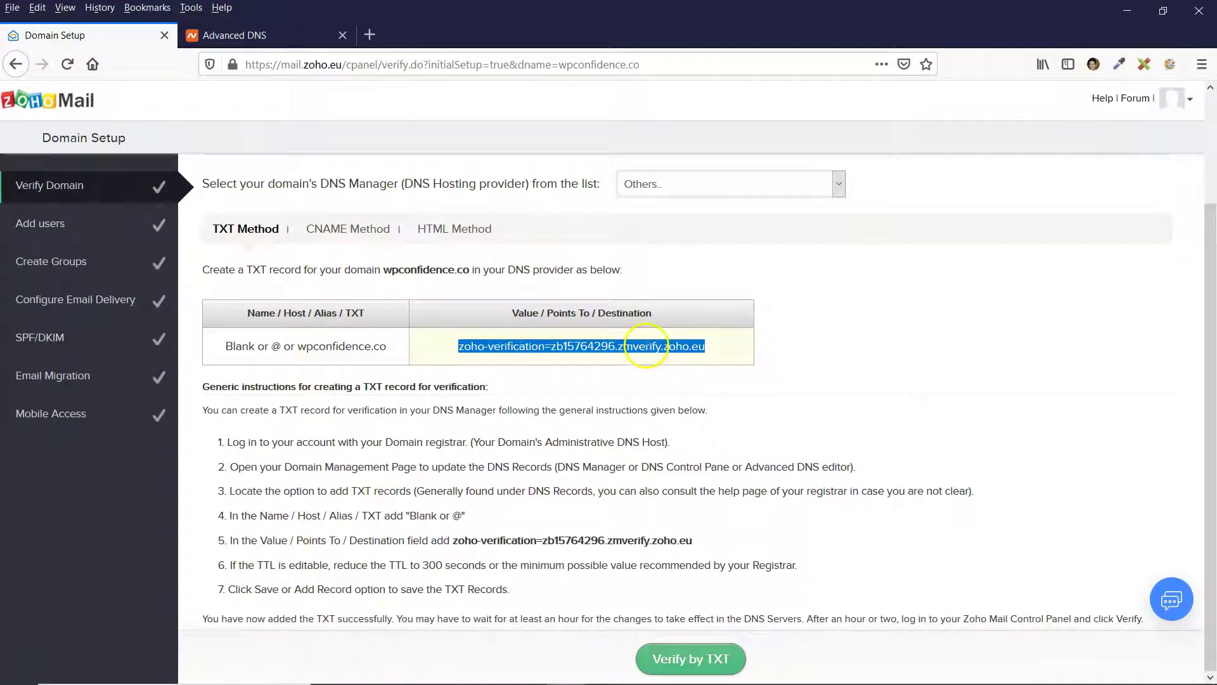
pyautogui.click(277, 34)
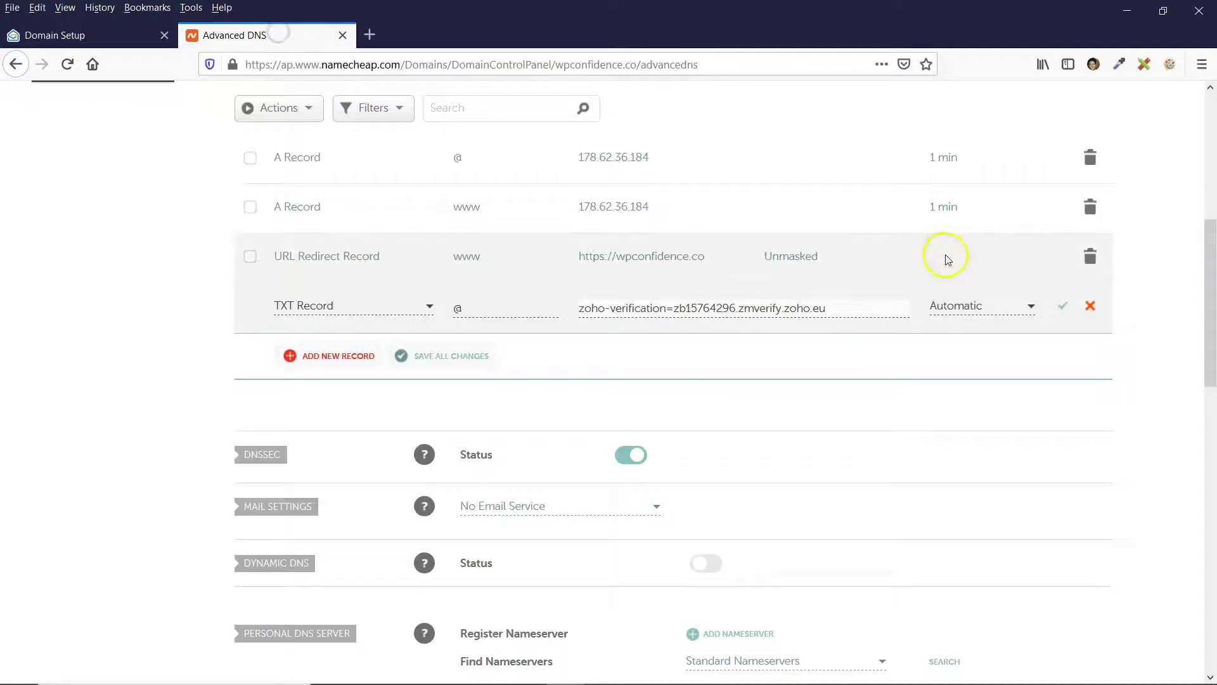
# Give the TXT record a 1 min TTL, save it, and return to Zoho.
pyautogui.click(990, 307)
pyautogui.scroll(-1, 976, 408)
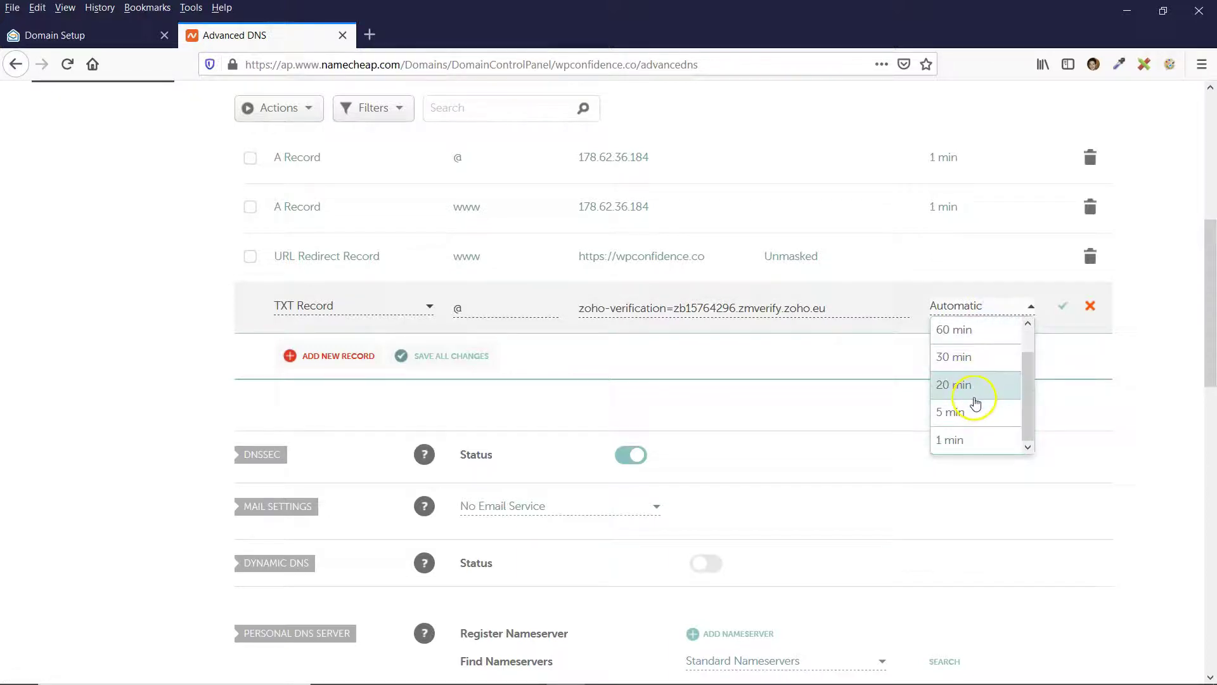
pyautogui.scroll(-3, 974, 403)
pyautogui.click(960, 277)
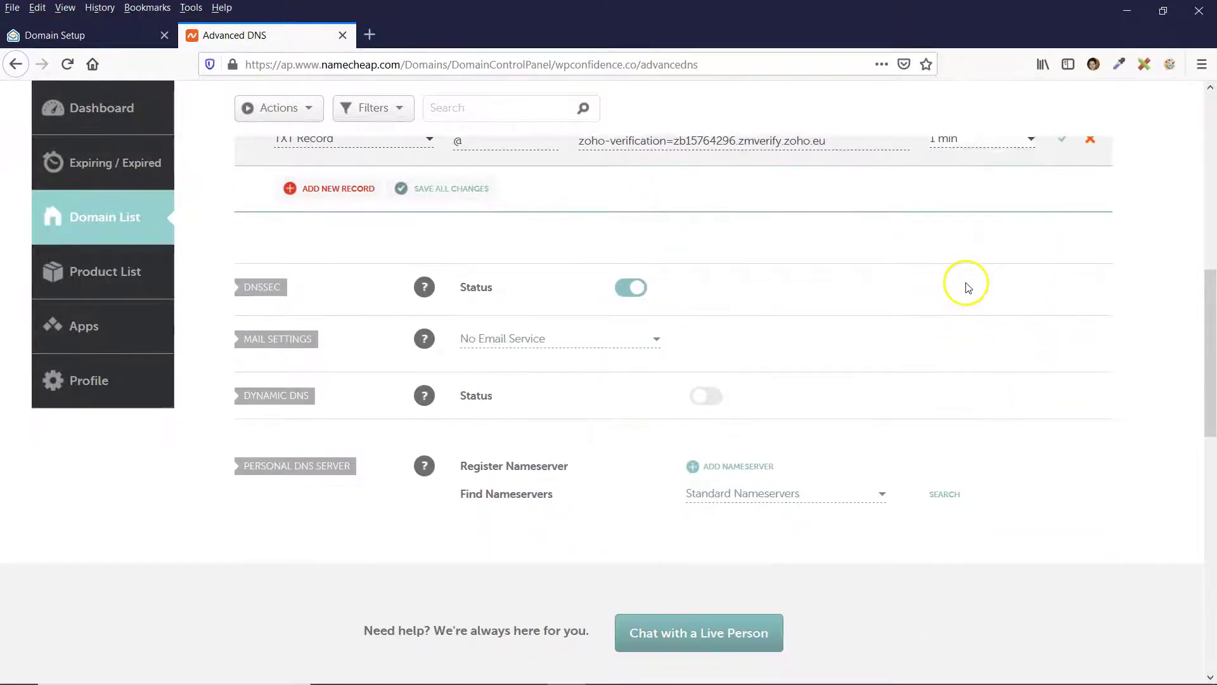
pyautogui.scroll(4, 1163, 313)
pyautogui.scroll(-1, 1078, 400)
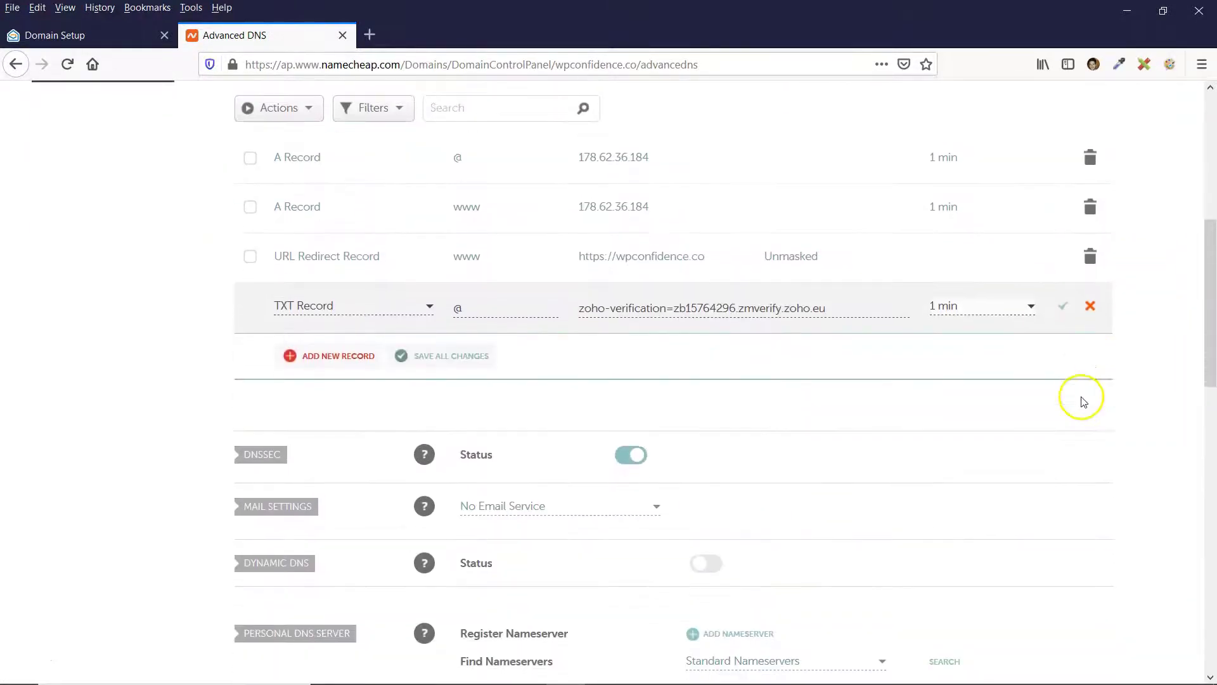
pyautogui.click(1062, 310)
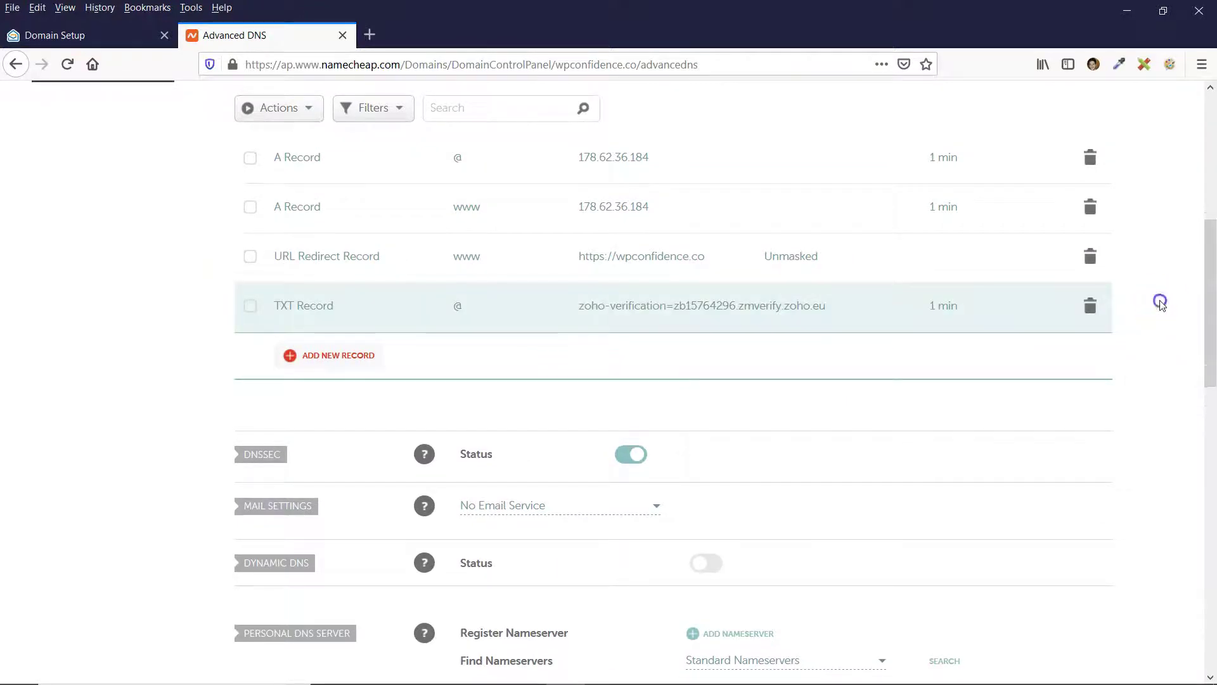
pyautogui.scroll(3, 1162, 305)
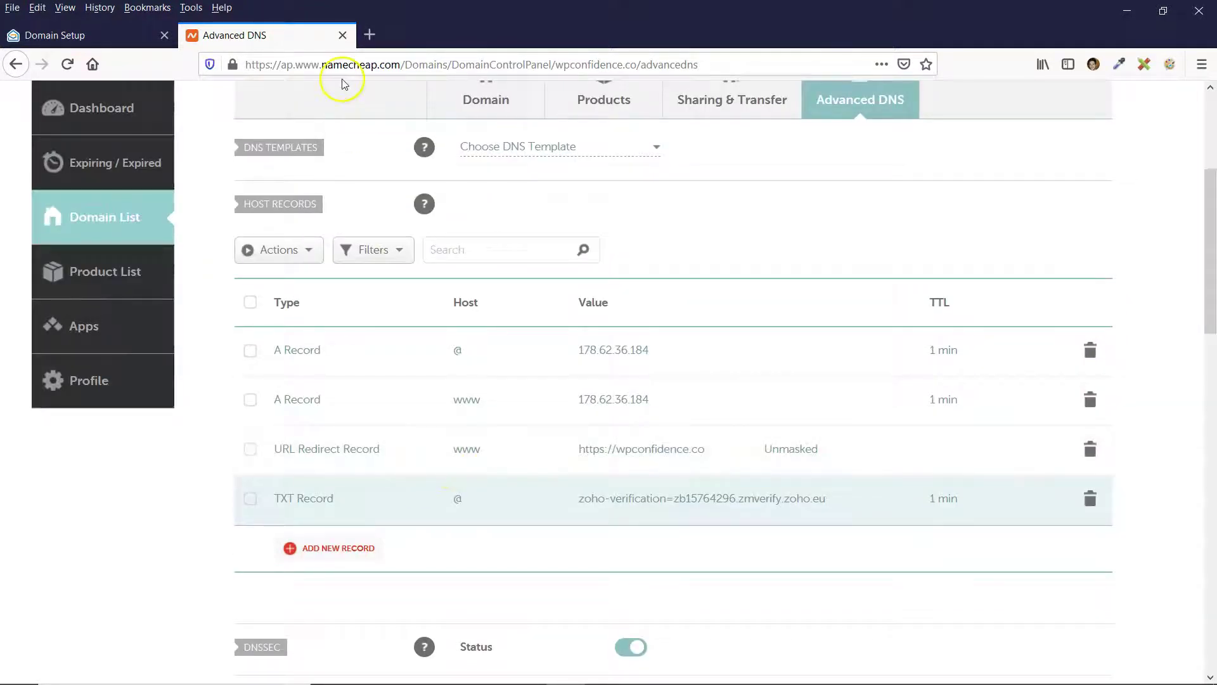
pyautogui.click(120, 38)
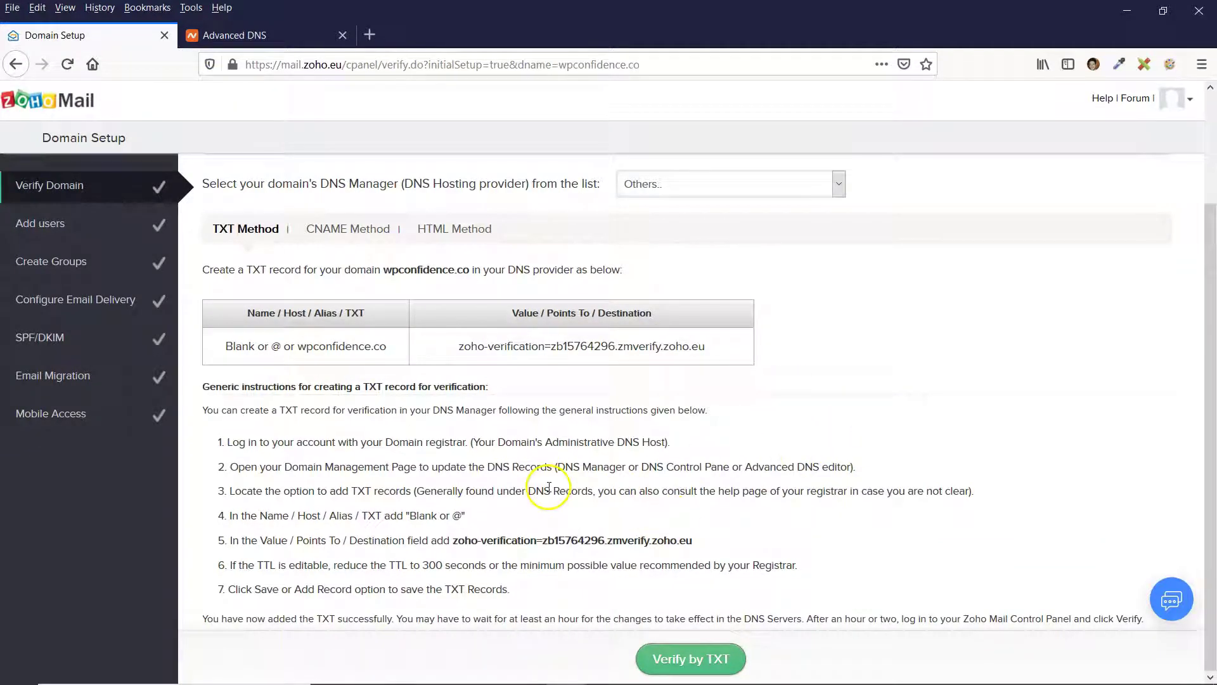
# Run Verify by TXT, recheck the Namecheap record after it fails, then verify again successfully.
pyautogui.click(676, 663)
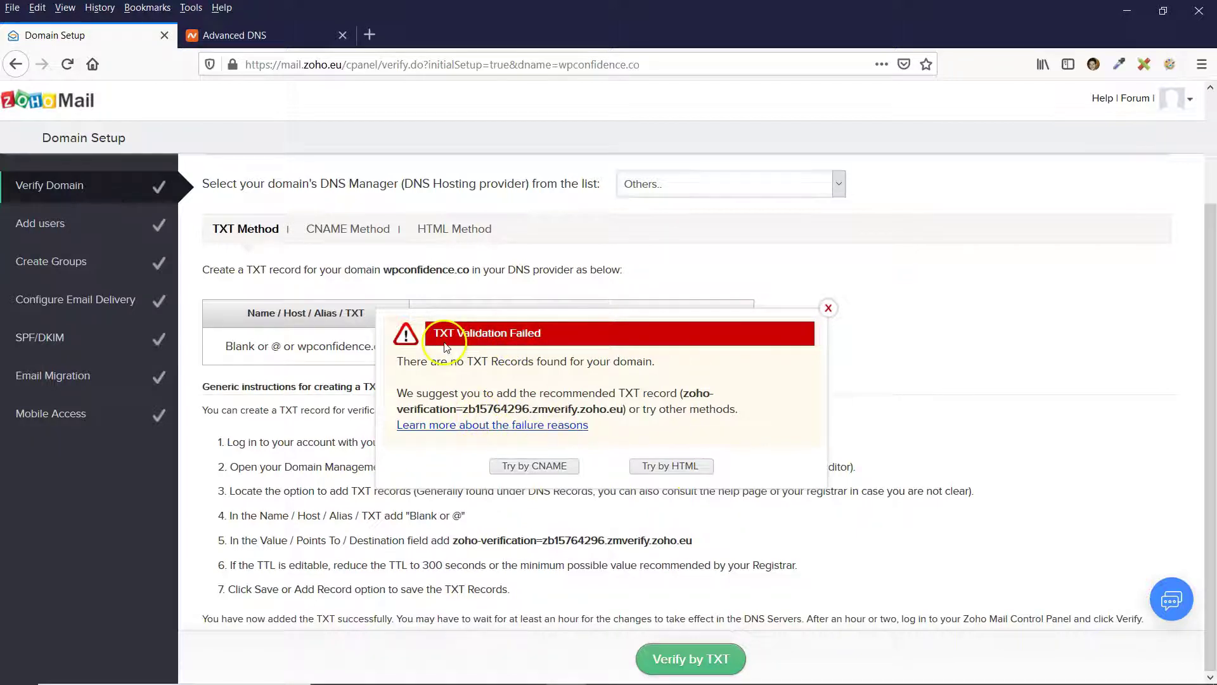
pyautogui.click(263, 32)
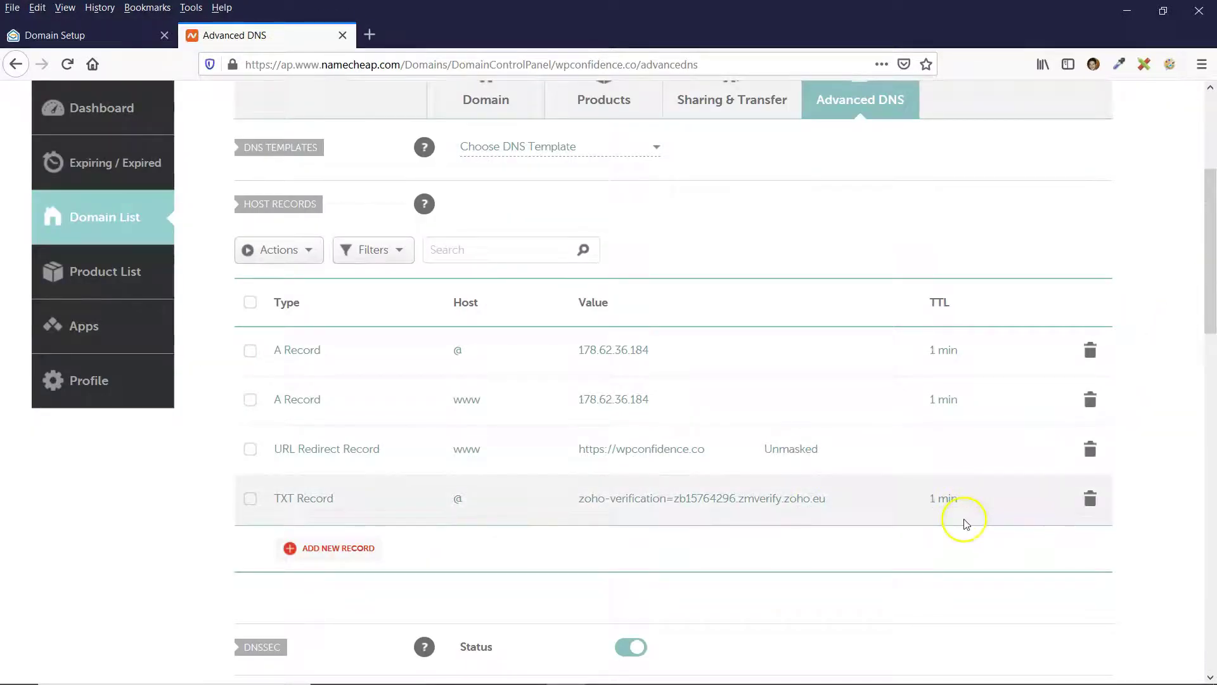
pyautogui.hotkey('ctrl', 'shift', 'Tab')
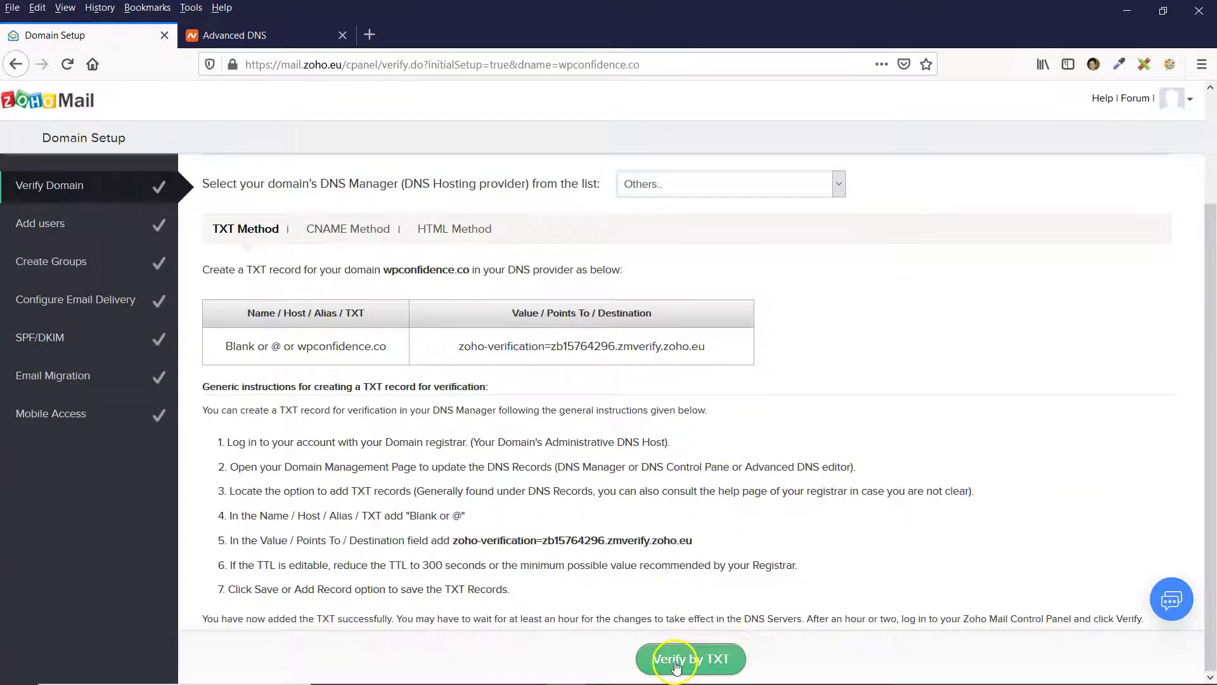
pyautogui.click(697, 658)
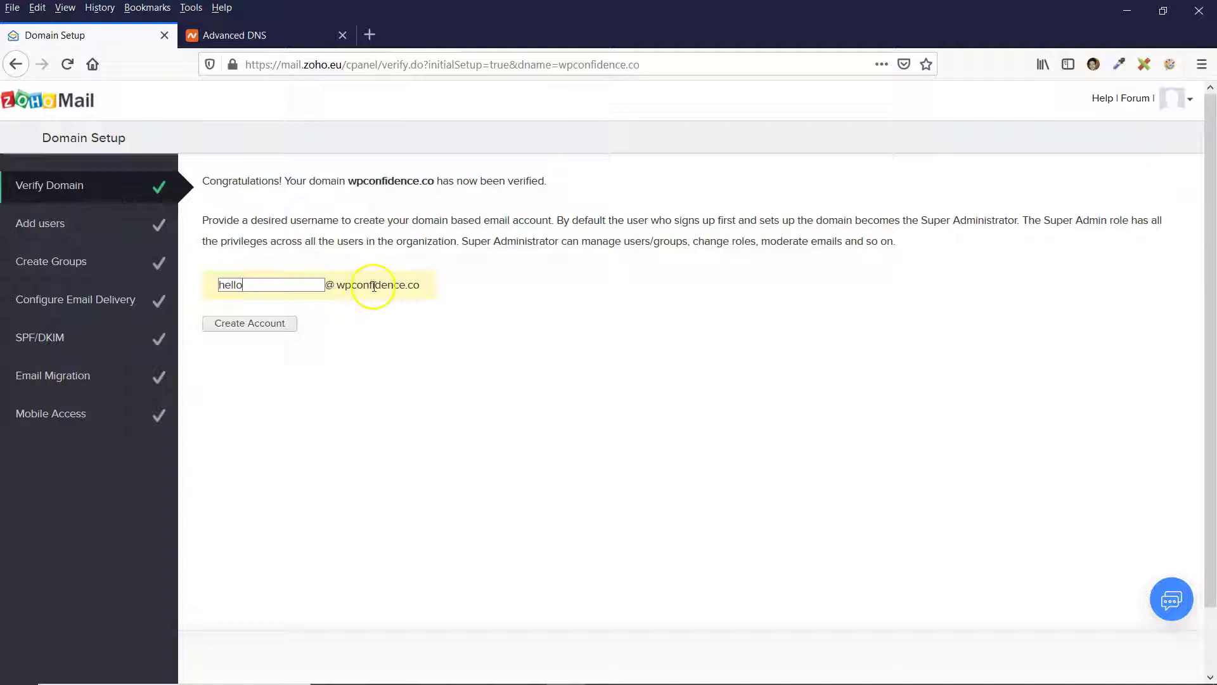
# Create the first mailbox with the default username, then skip Add users and Groups.
pyautogui.click(253, 285)
pyautogui.click(252, 324)
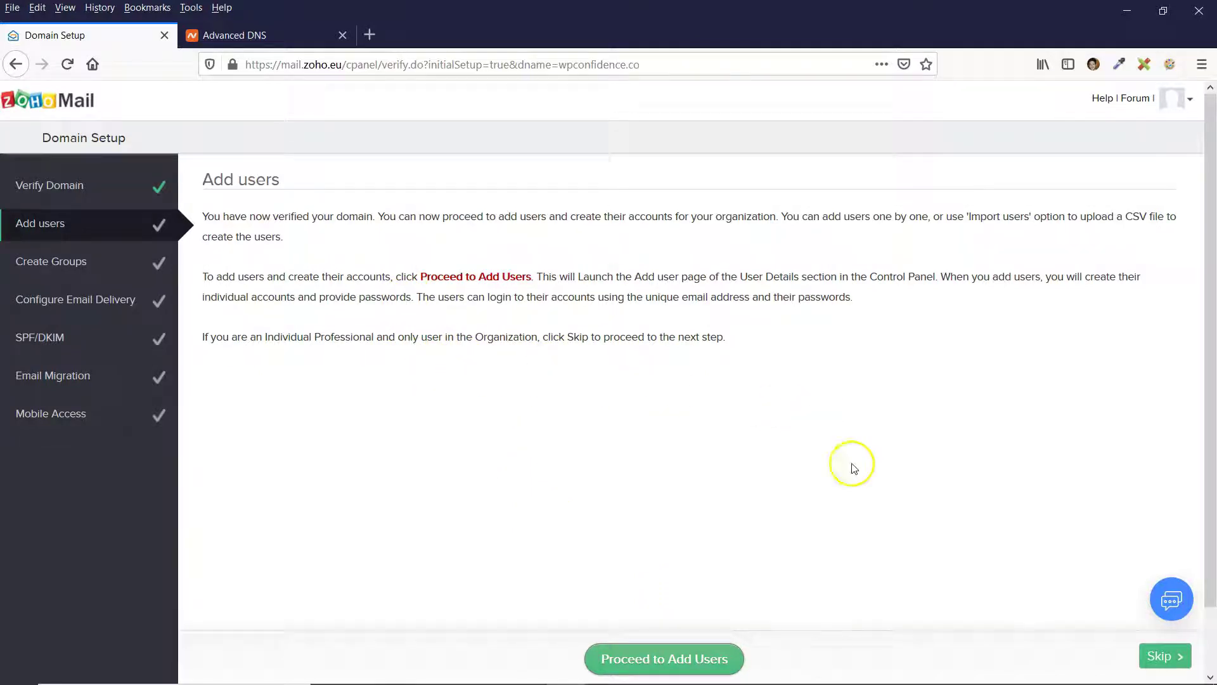
pyautogui.click(1161, 659)
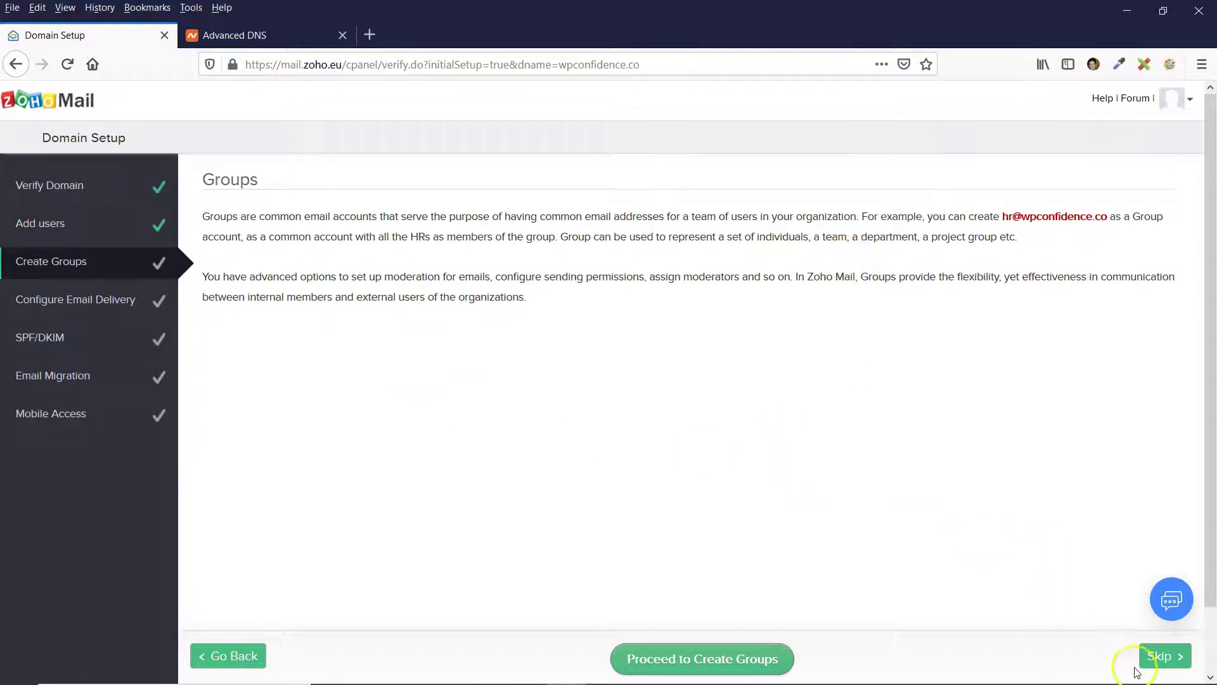
pyautogui.click(1161, 660)
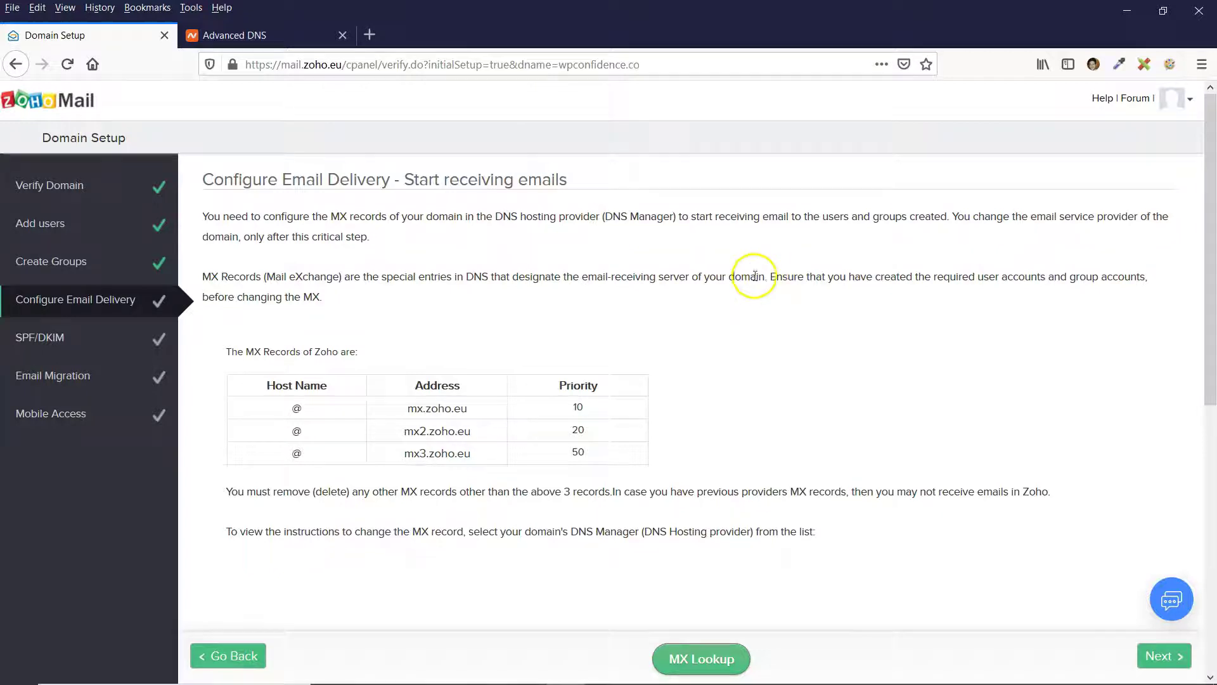
# Set wpconfidence.co's Mail Settings in Namecheap to Custom MX.
pyautogui.scroll(-2, 634, 291)
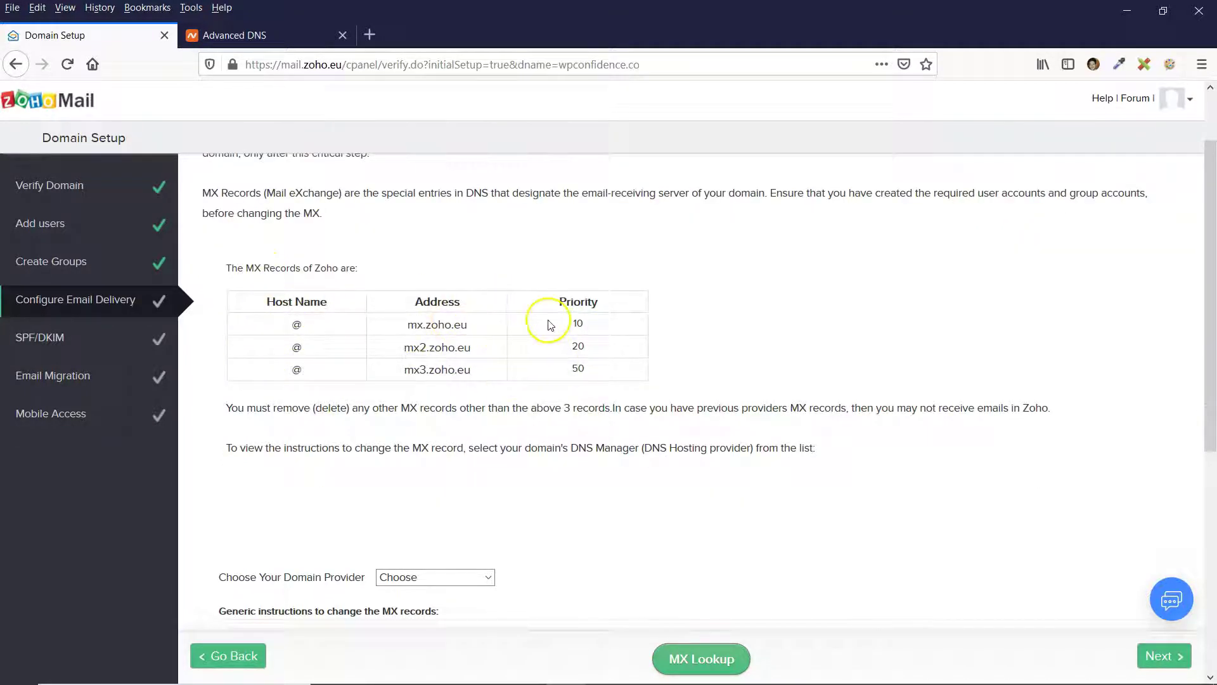
pyautogui.click(263, 36)
pyautogui.scroll(-4, 492, 427)
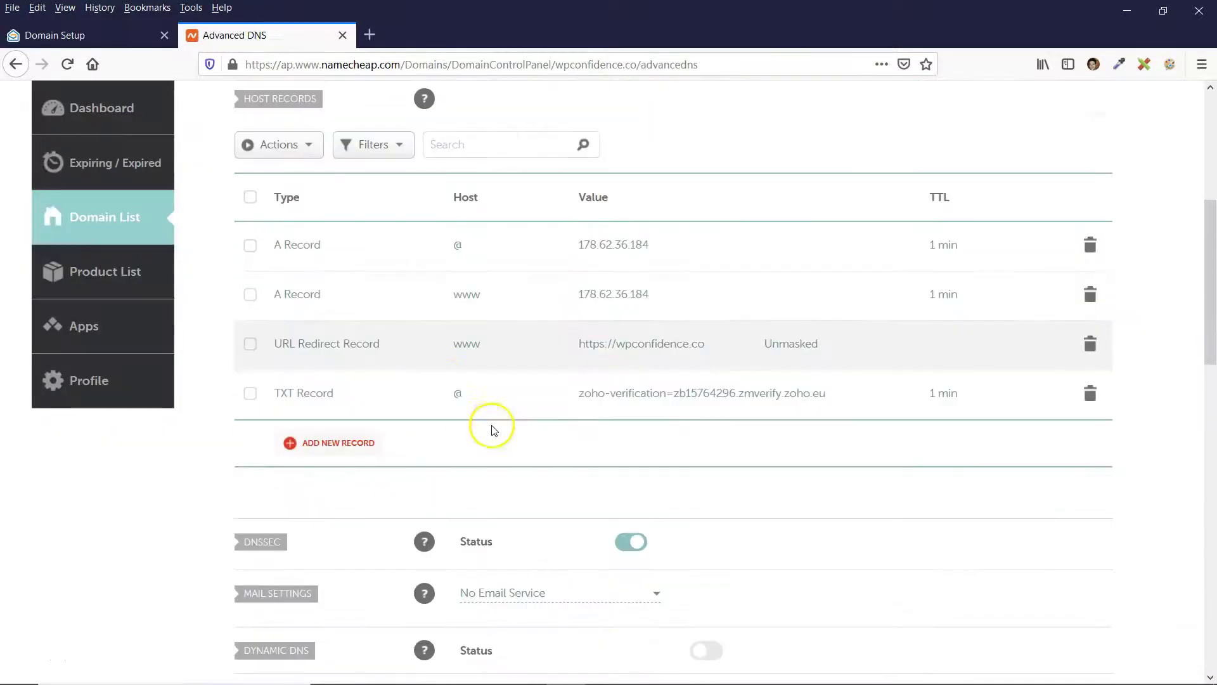
pyautogui.scroll(-1, 306, 451)
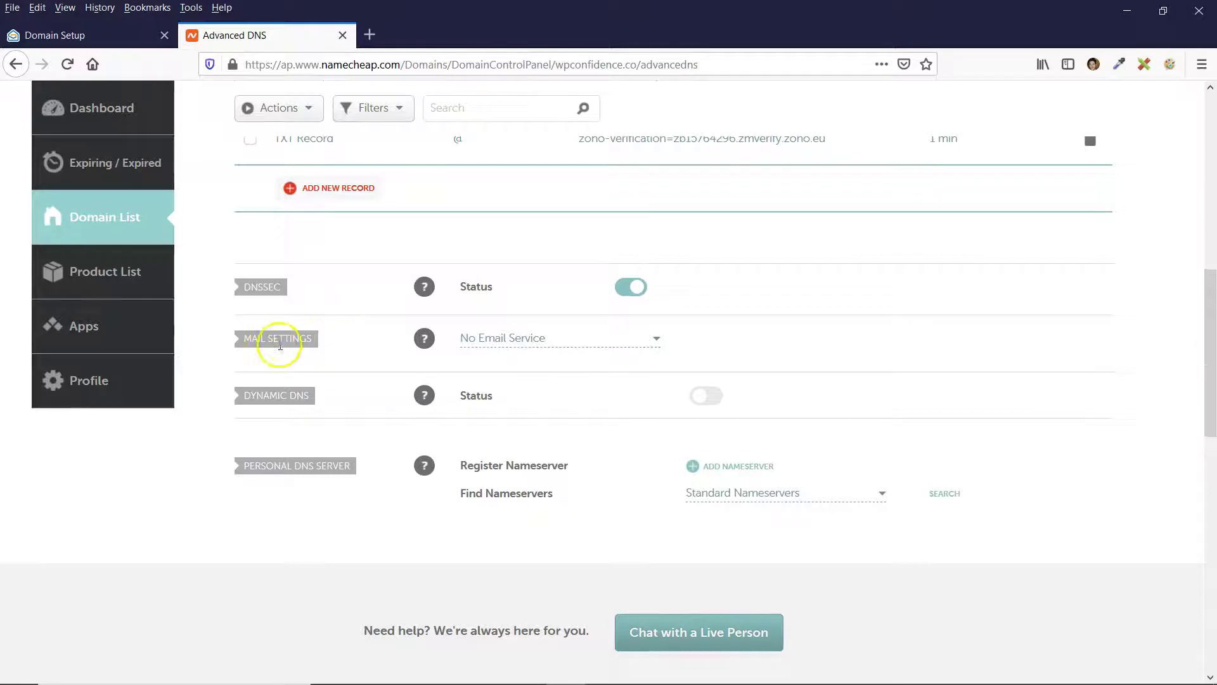
pyautogui.click(493, 338)
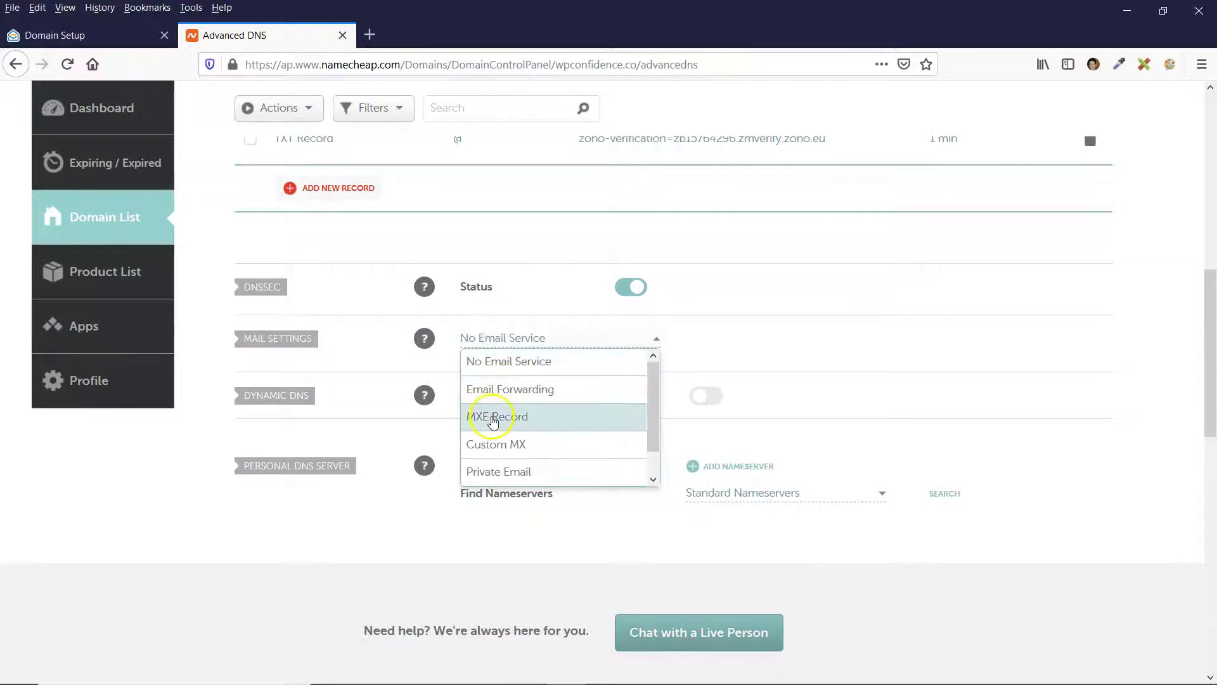
pyautogui.click(495, 444)
# Copy the primary MX address mx.zoho.eu from Zoho's list for Namecheap.
pyautogui.hotkey('ctrl', 'shift', 'Tab')
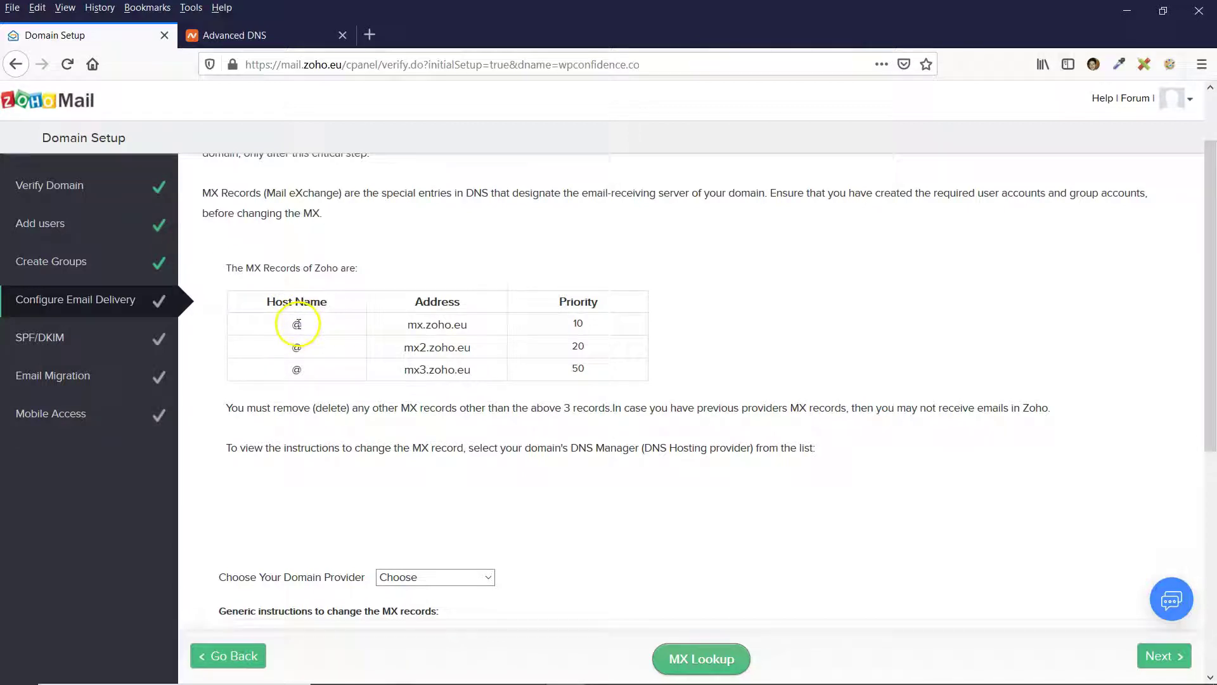
pyautogui.doubleClick(409, 326)
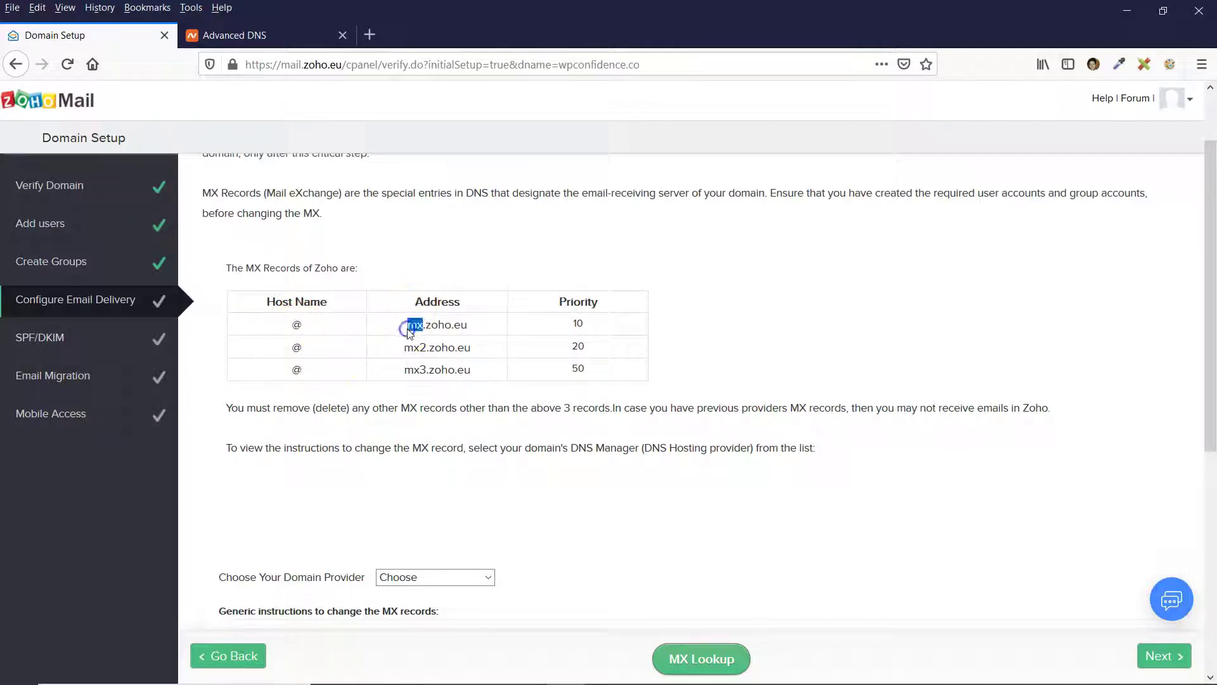
pyautogui.rightClick(465, 330)
pyautogui.click(502, 437)
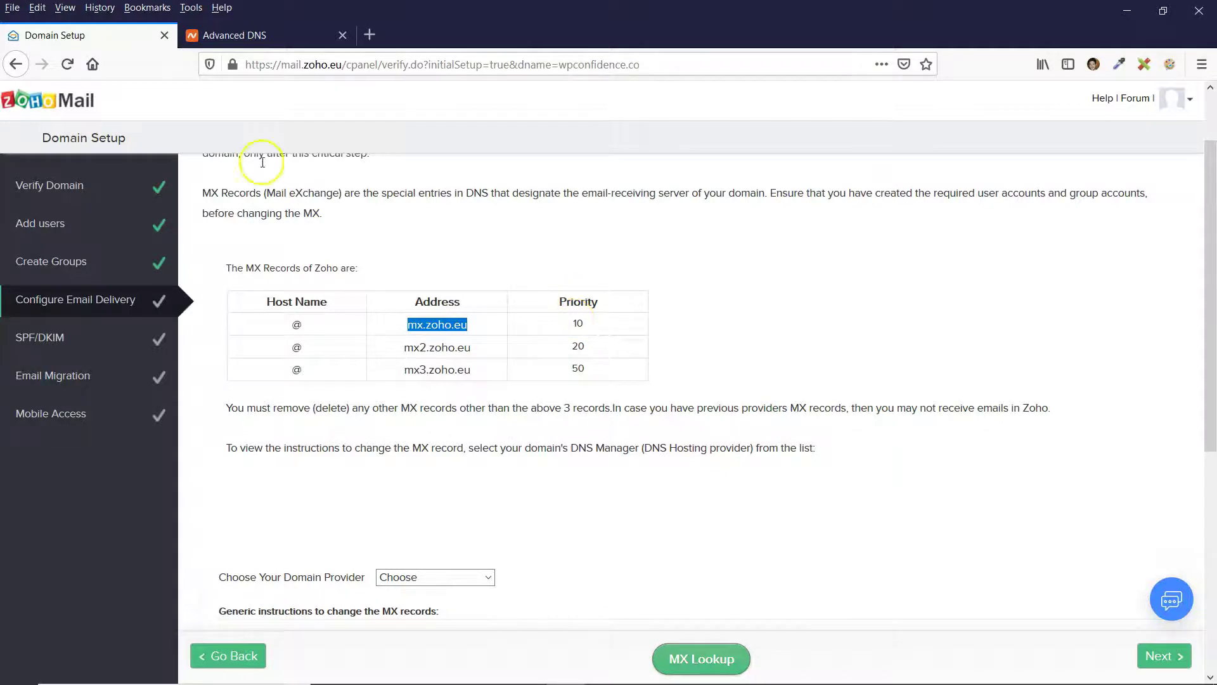
pyautogui.click(256, 35)
pyautogui.scroll(-1, 545, 412)
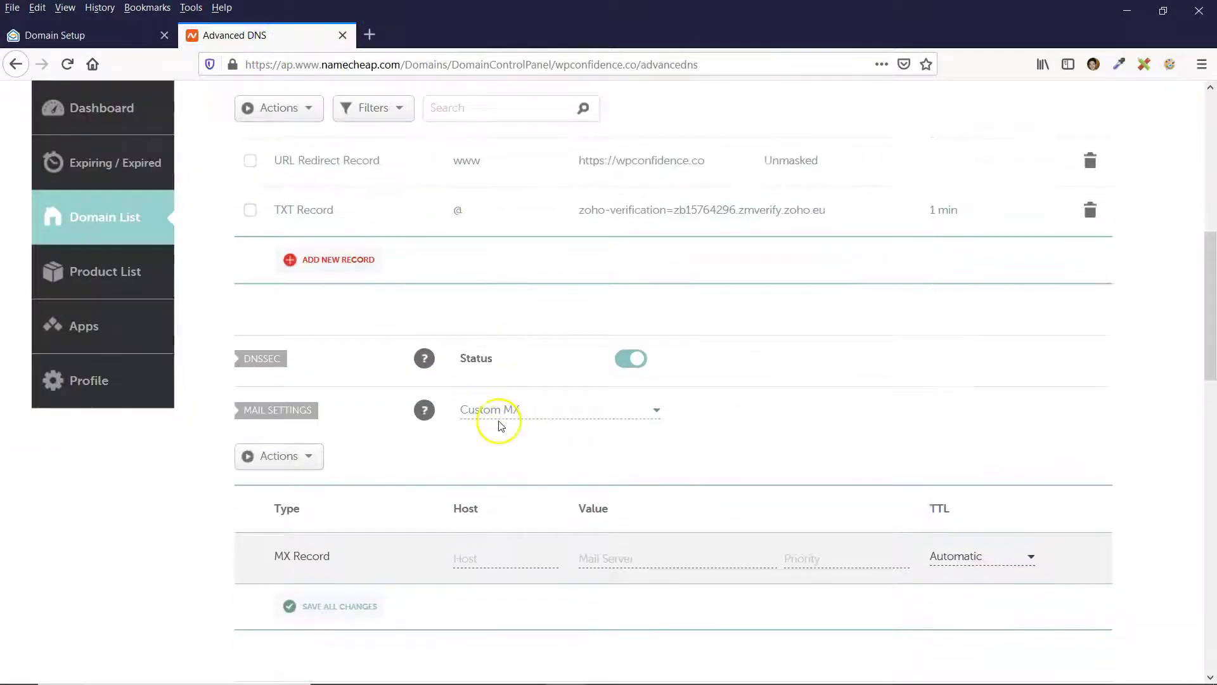
# Save MX record @ → mx.zoho.eu, priority 10, 1 min TTL, then return to Zoho.
pyautogui.scroll(-2, 508, 429)
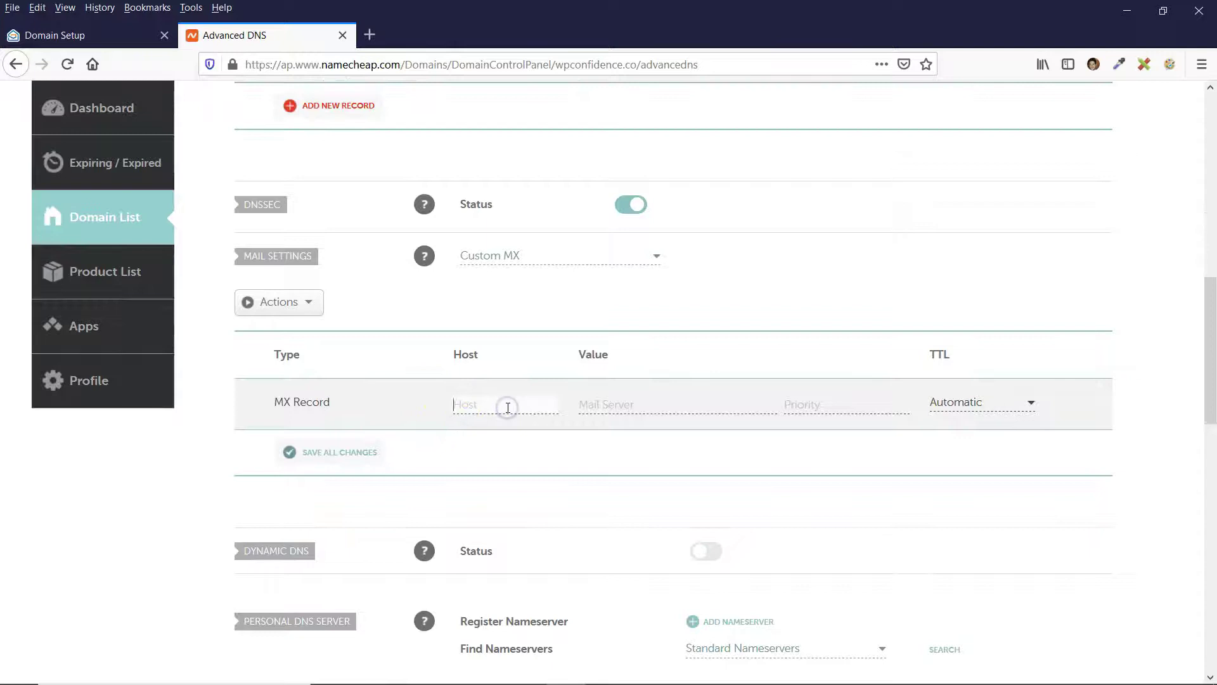
pyautogui.click(613, 405)
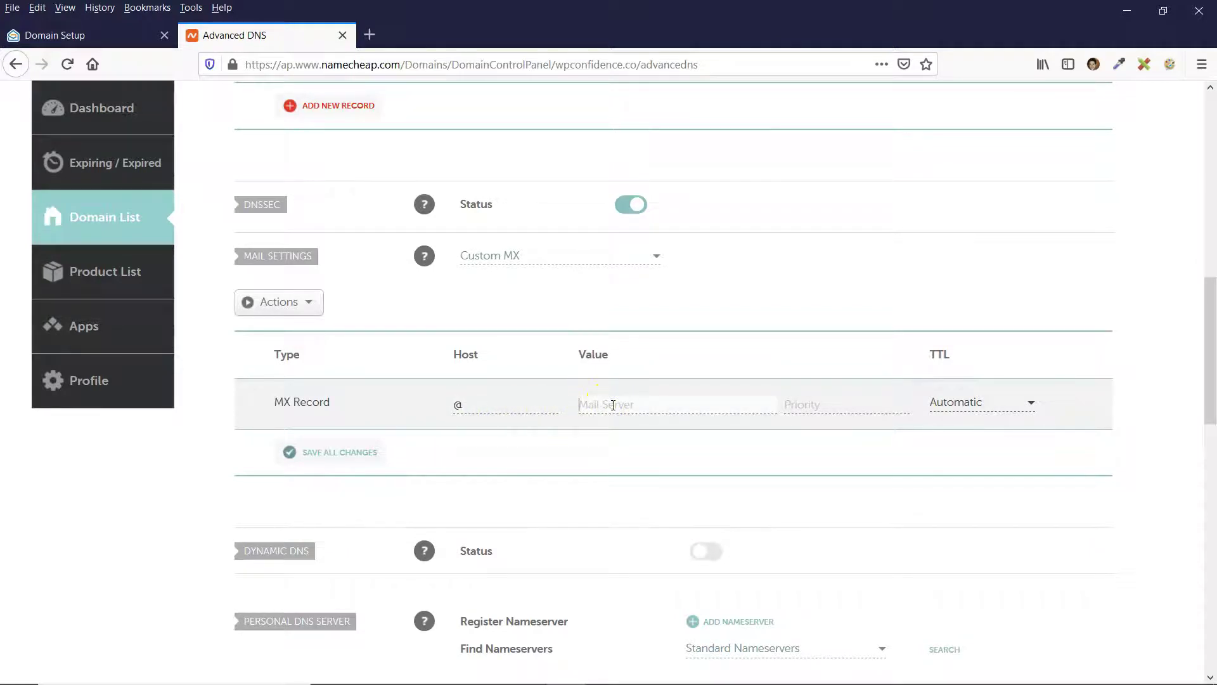
pyautogui.click(829, 399)
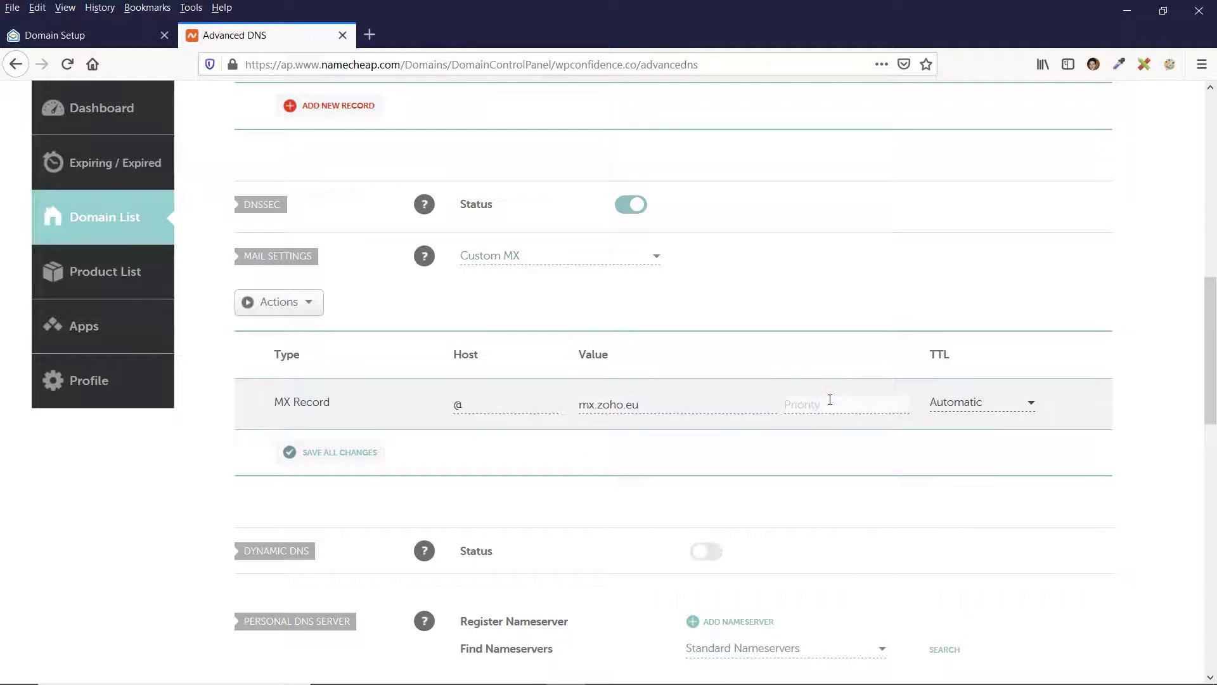
pyautogui.click(990, 403)
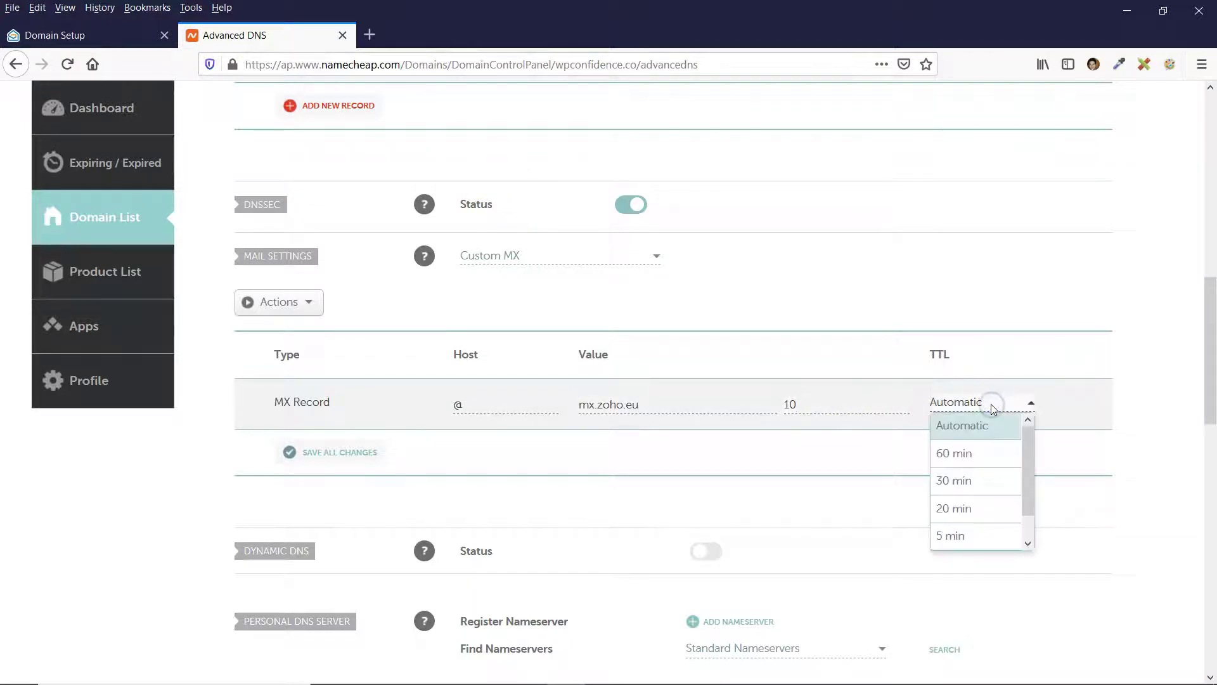
pyautogui.scroll(-1, 983, 473)
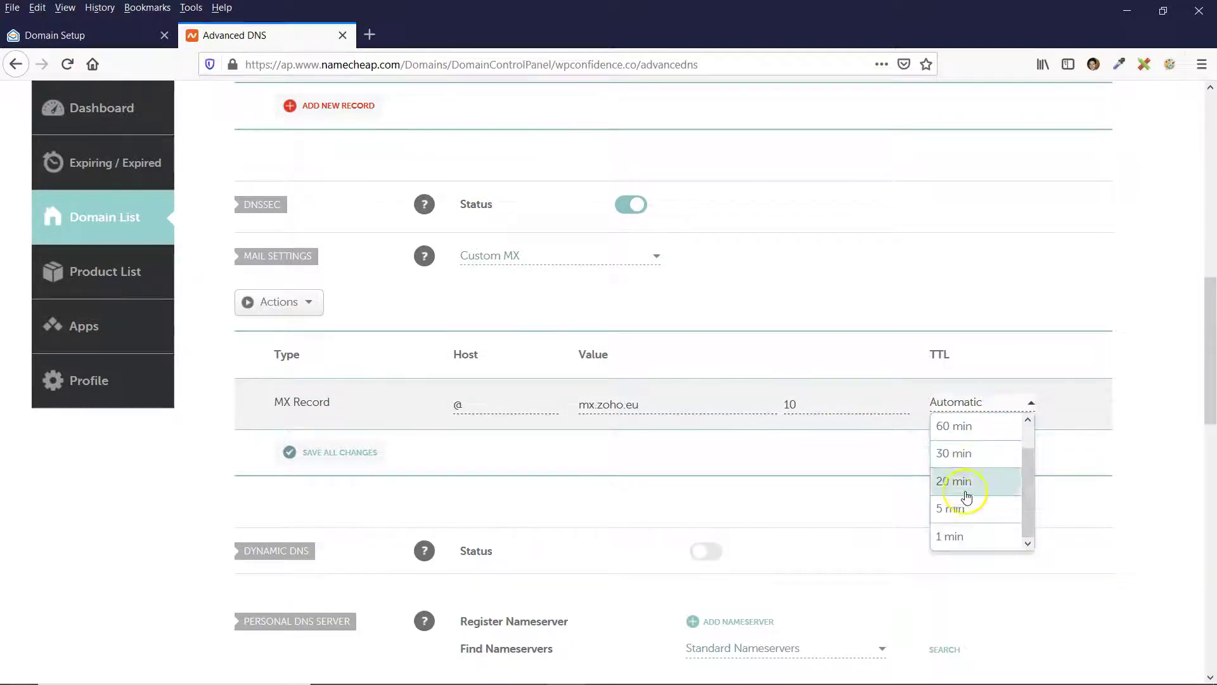
pyautogui.click(950, 538)
pyautogui.click(340, 454)
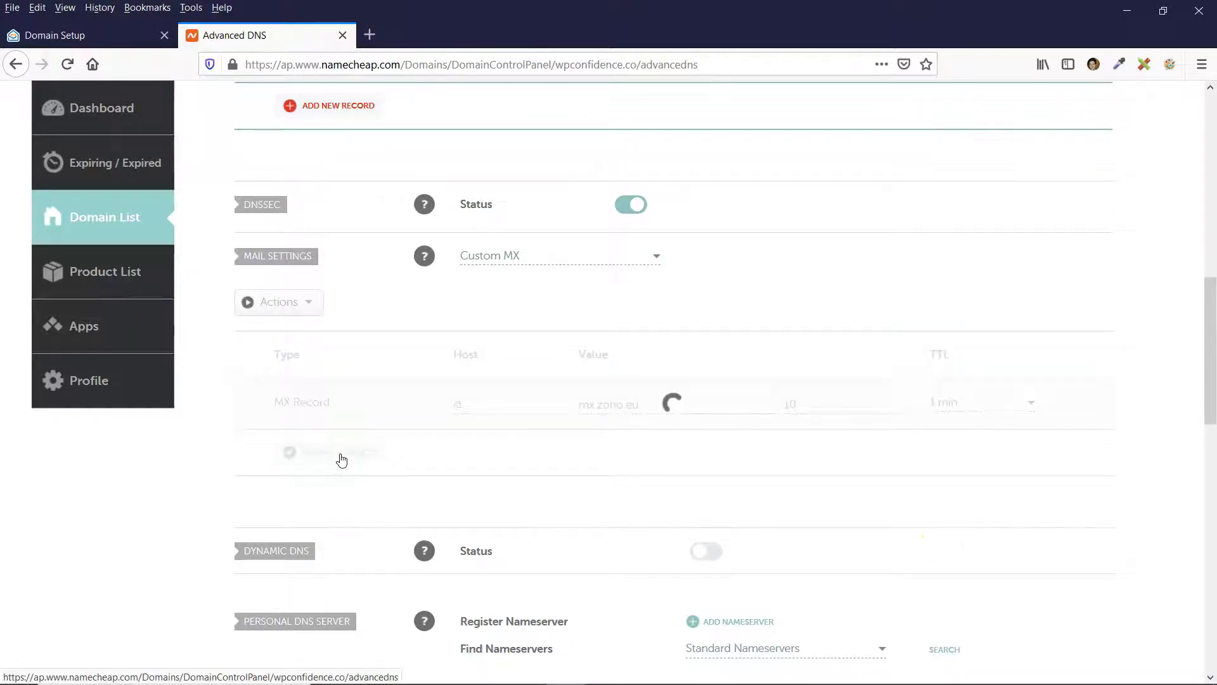
pyautogui.hotkey('ctrl', 'pageup')
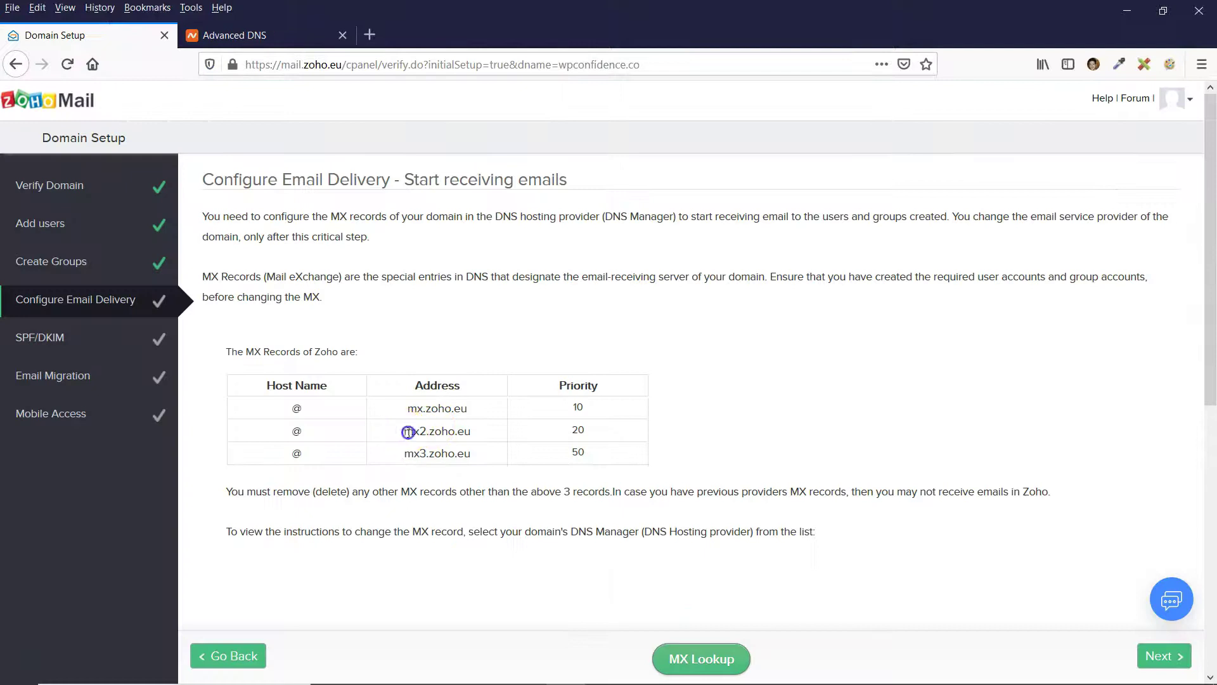
# Add and save MX record @ → mx2.zoho.eu, priority 20, 1 min TTL.
pyautogui.rightClick(462, 431)
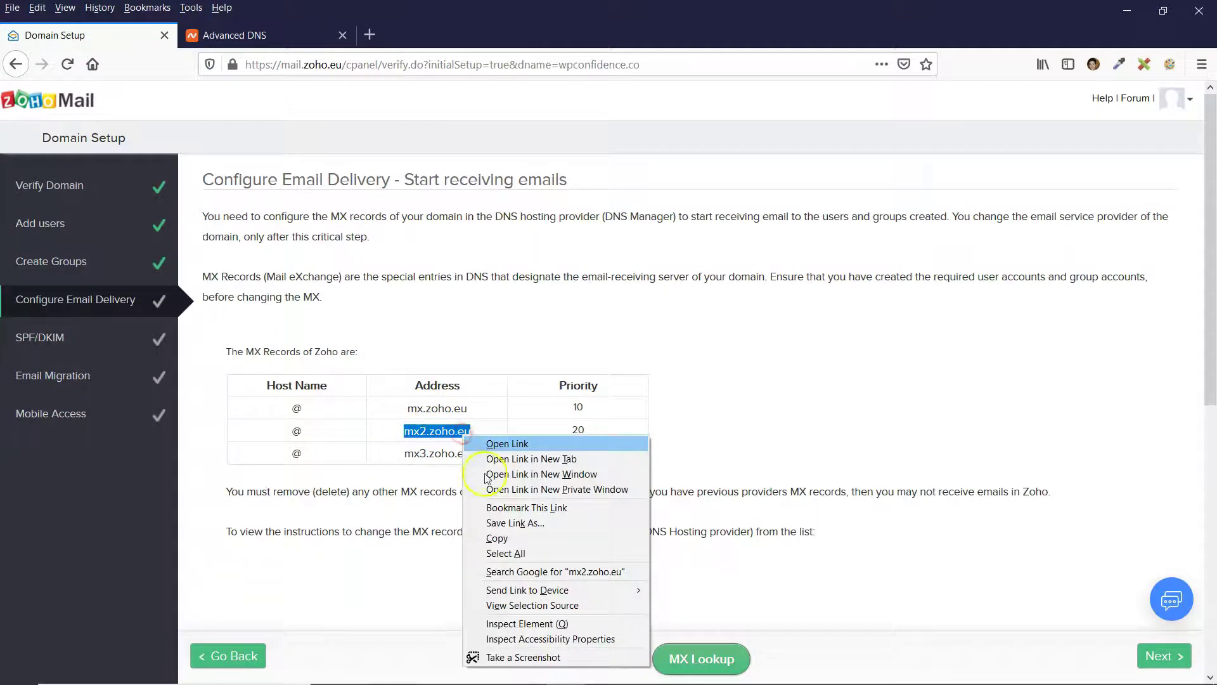
pyautogui.click(491, 543)
pyautogui.click(226, 34)
pyautogui.click(336, 508)
pyautogui.scroll(-3, 334, 505)
pyautogui.click(529, 365)
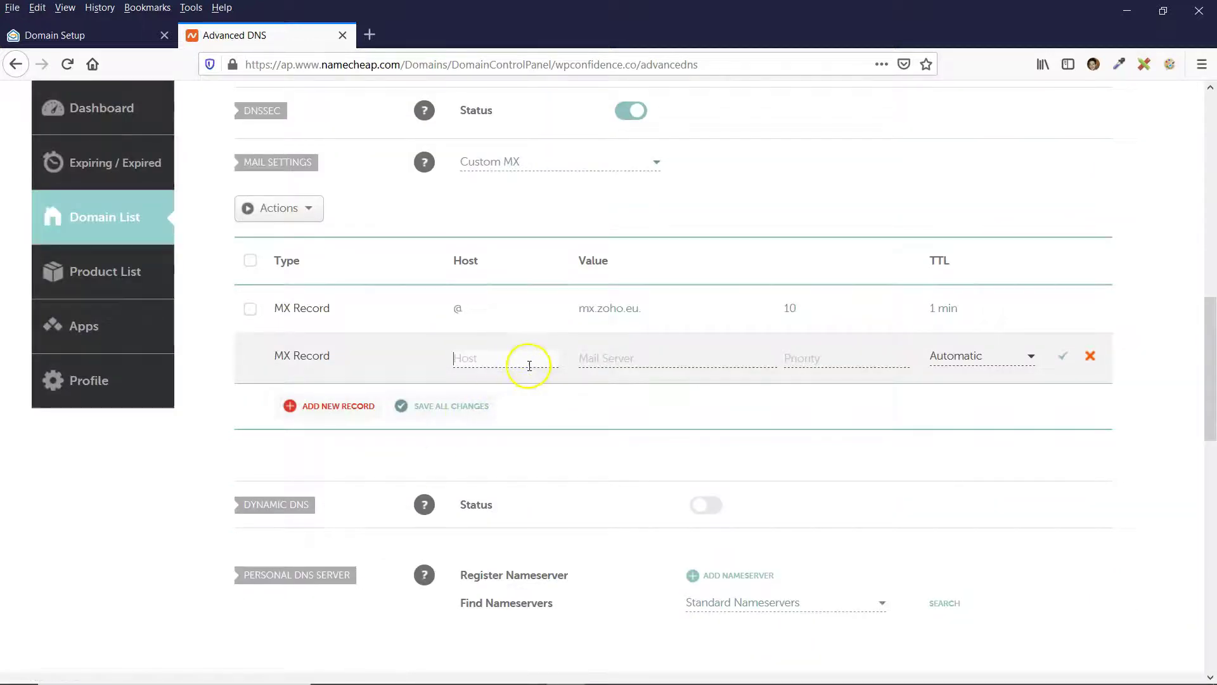
pyautogui.click(623, 358)
pyautogui.hotkey('ctrl', 'v')
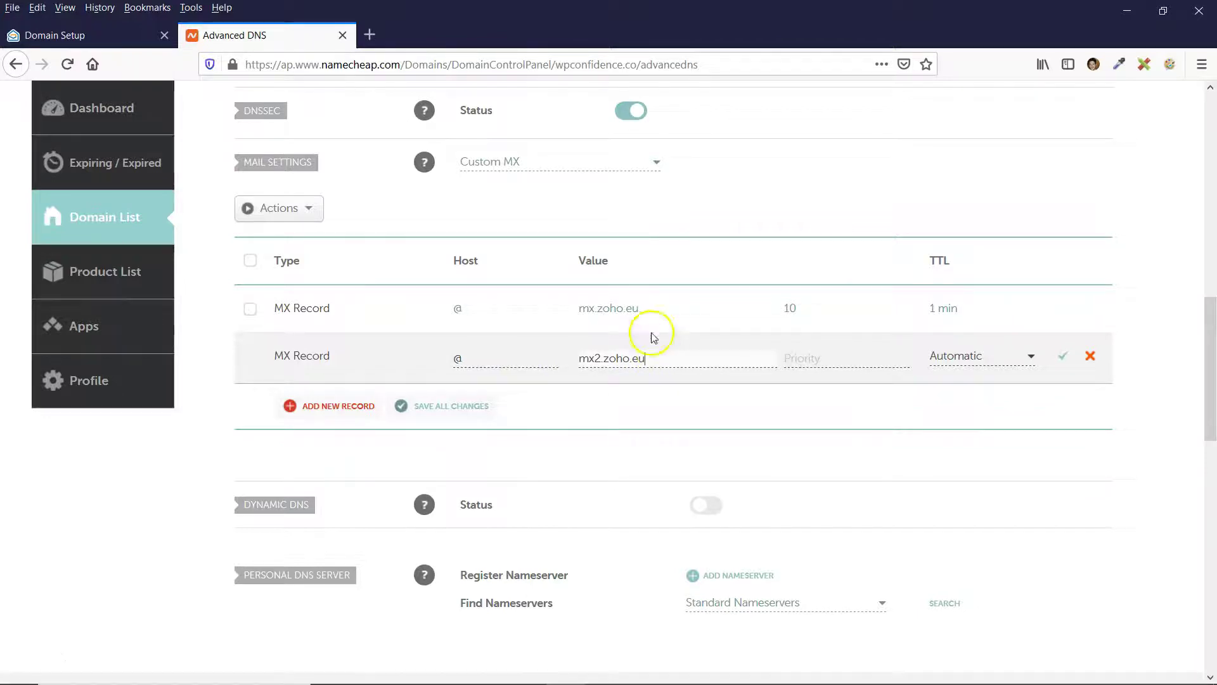
pyautogui.click(806, 359)
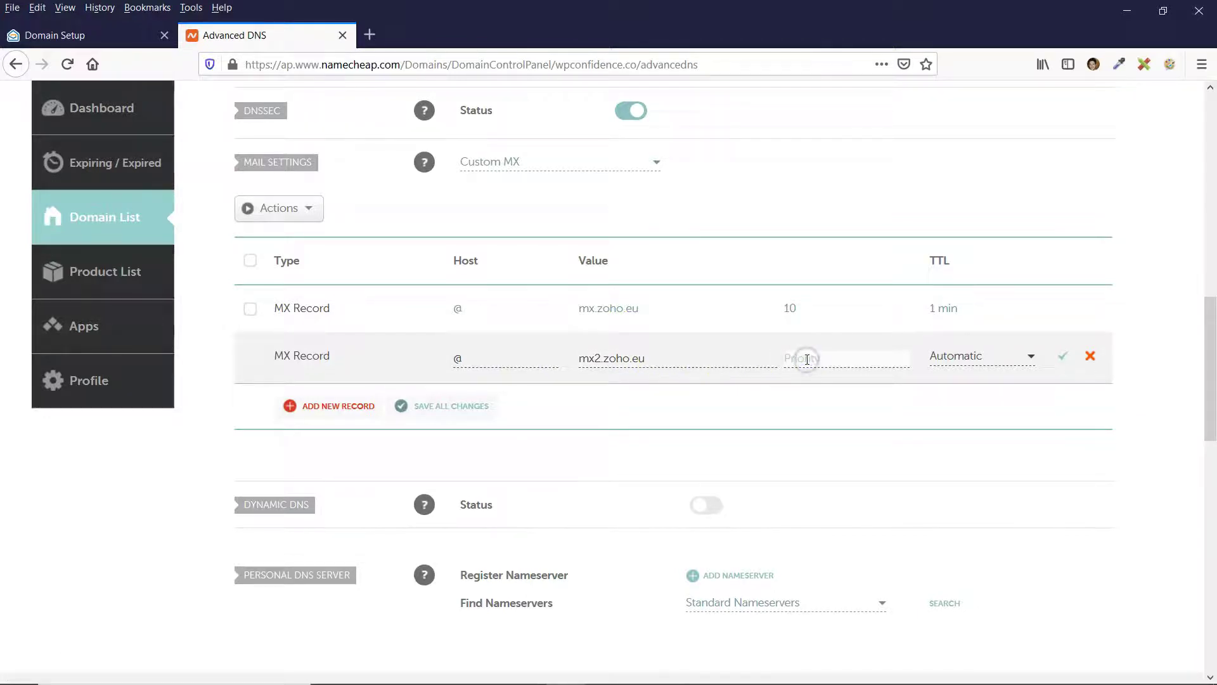
pyautogui.click(109, 34)
pyautogui.hotkey('ctrl', 'Tab')
pyautogui.click(972, 360)
pyautogui.scroll(-2, 999, 421)
pyautogui.click(945, 492)
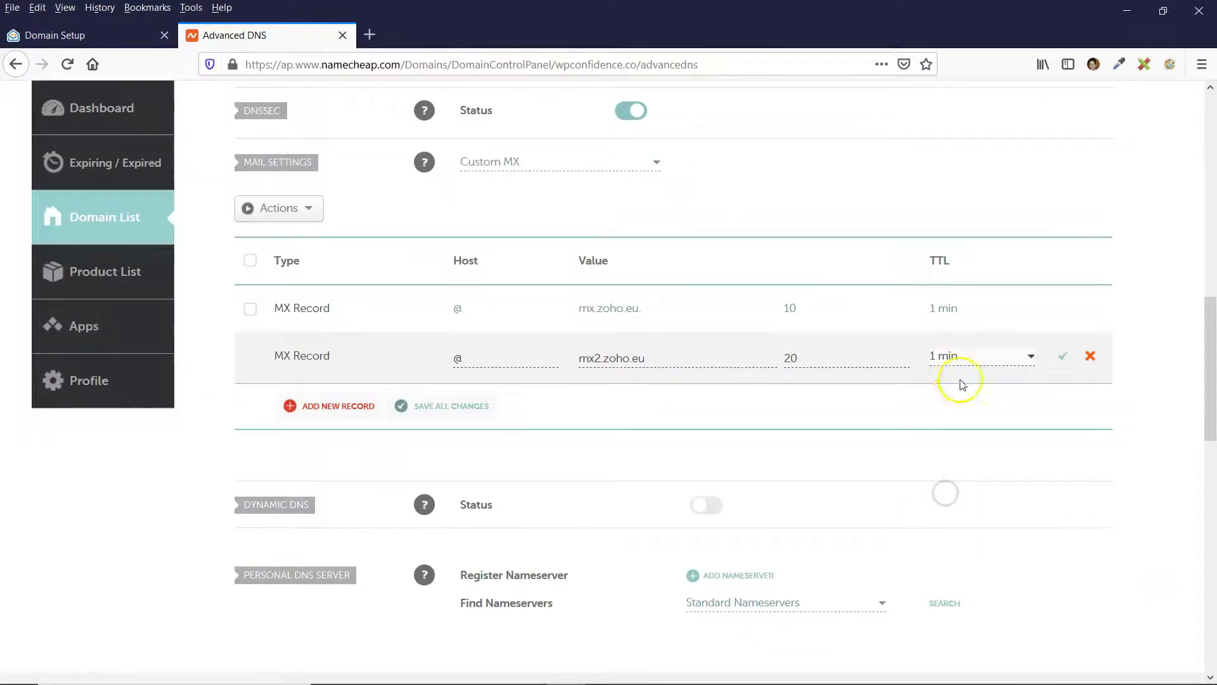
pyautogui.click(1062, 360)
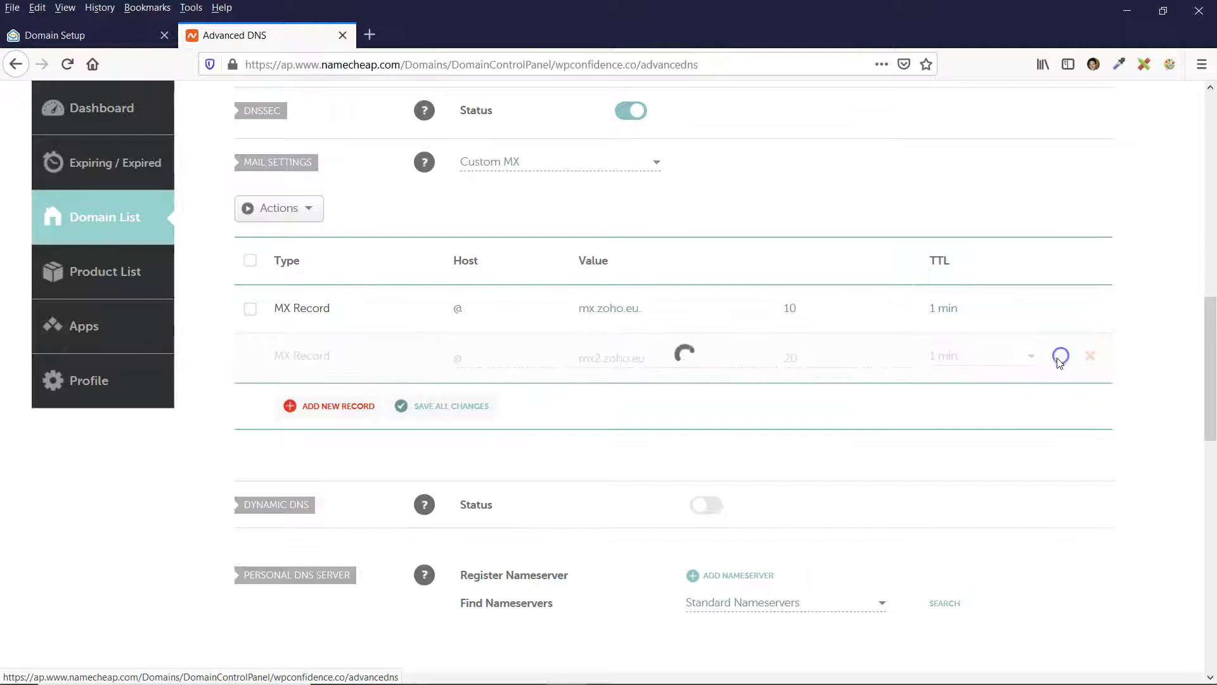
# Add and save MX record @ → mx3.zoho.eu., priority 50, 1 min TTL.
pyautogui.click(342, 407)
pyautogui.click(633, 332)
pyautogui.write('mx3.zoho.eu.')
pyautogui.click(813, 332)
pyautogui.write('50')
pyautogui.click(969, 330)
pyautogui.scroll(-2, 970, 412)
pyautogui.click(944, 462)
pyautogui.click(1062, 330)
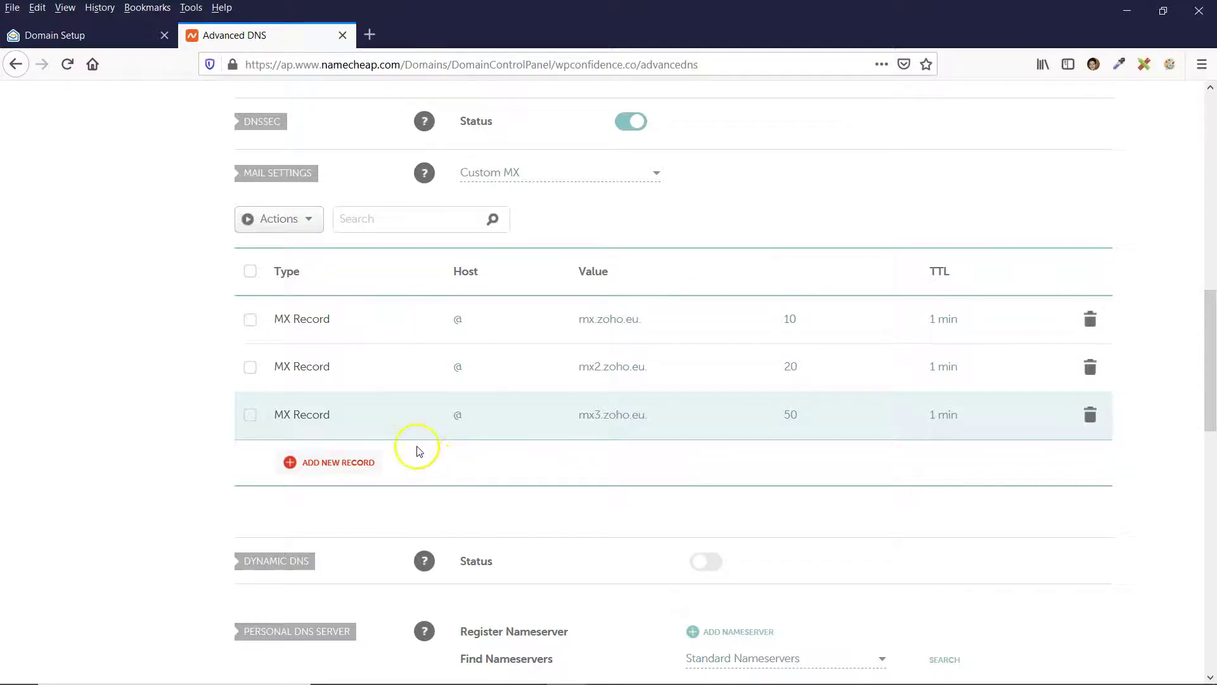
pyautogui.scroll(2, 638, 437)
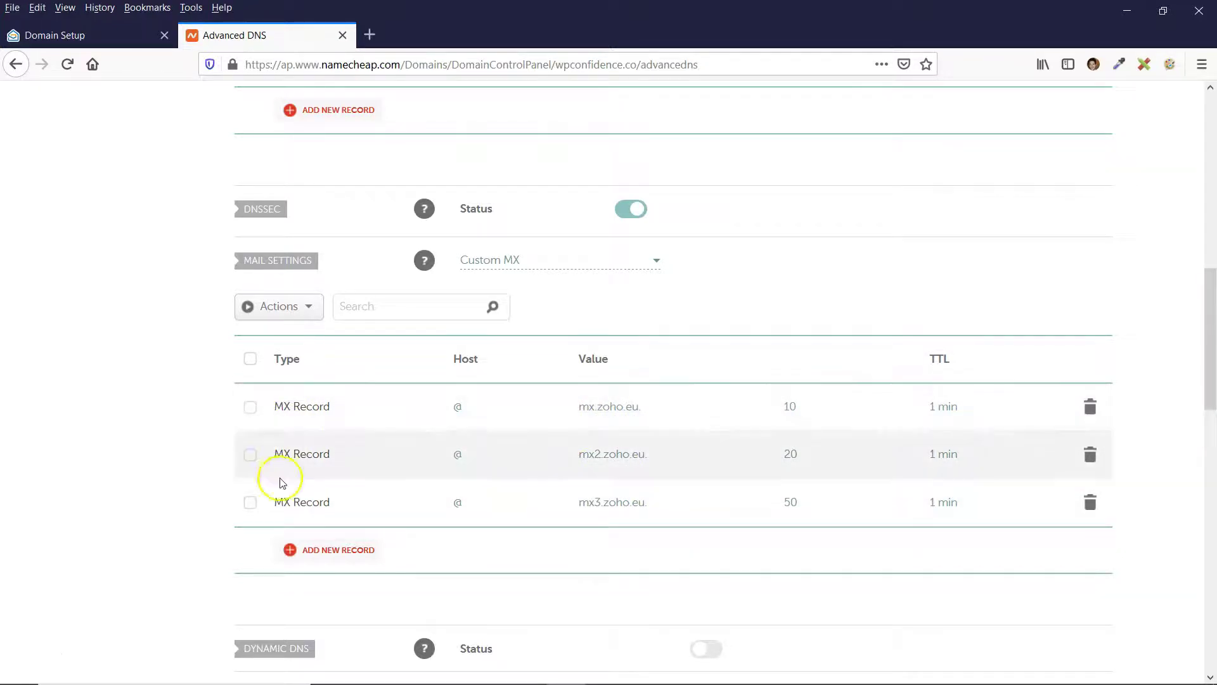
# Review Zoho's MX addresses, priorities and generic MX setup instructions.
pyautogui.scroll(-2, 544, 374)
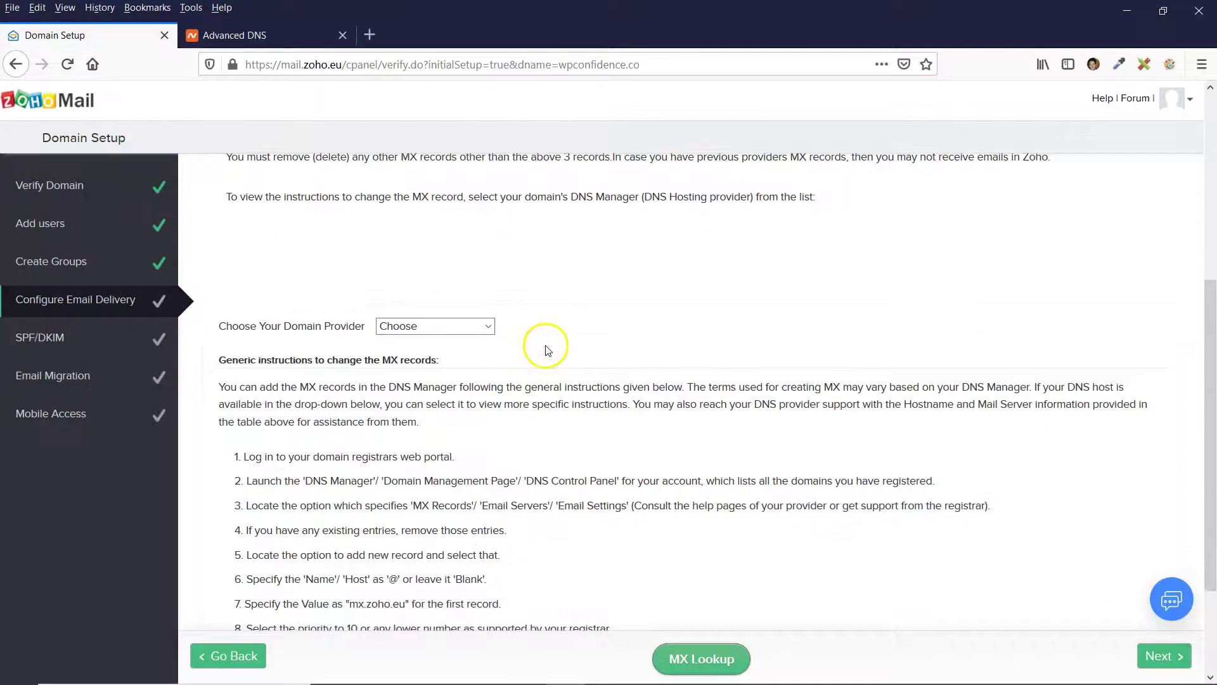
pyautogui.scroll(-2, 526, 345)
pyautogui.scroll(4, 506, 322)
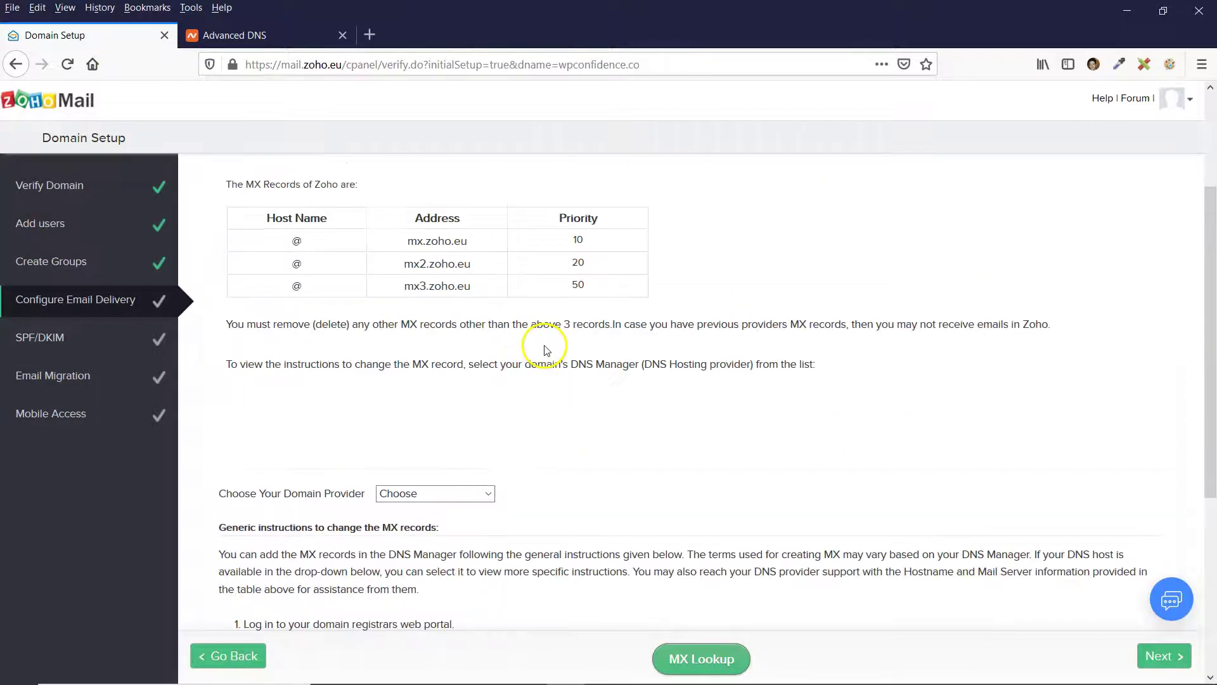
pyautogui.moveTo(406, 241); pyautogui.dragTo(477, 291)
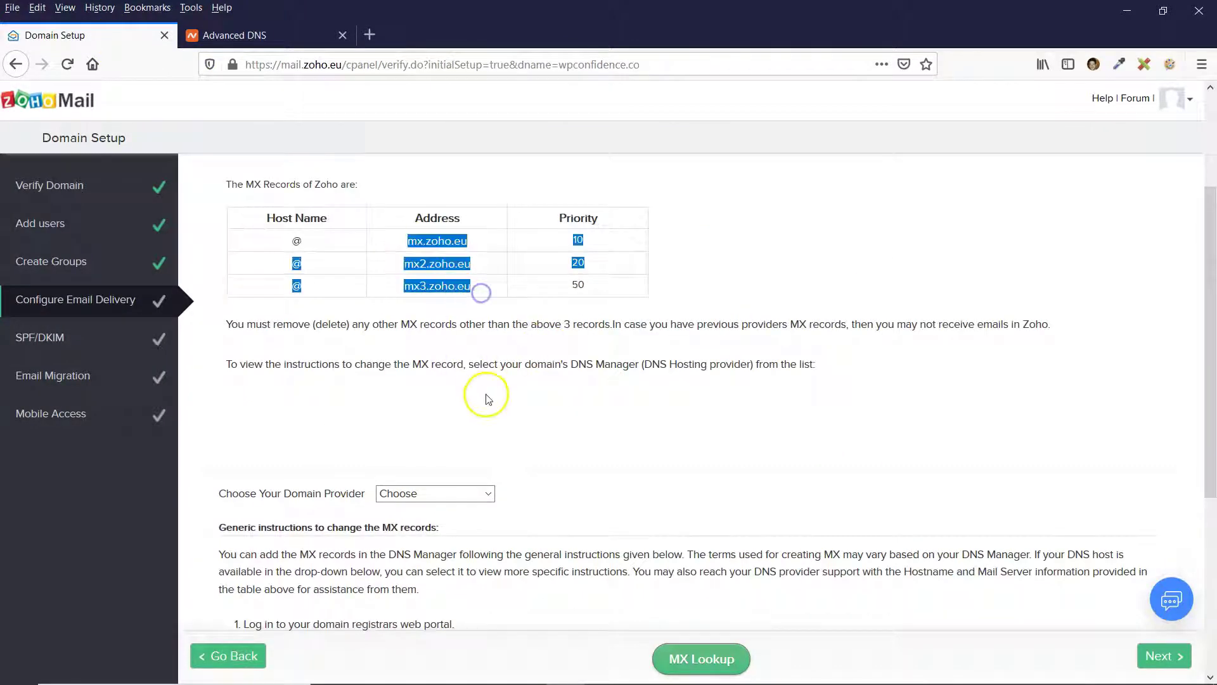
pyautogui.click(505, 388)
pyautogui.scroll(-4, 563, 391)
pyautogui.scroll(-2, 563, 391)
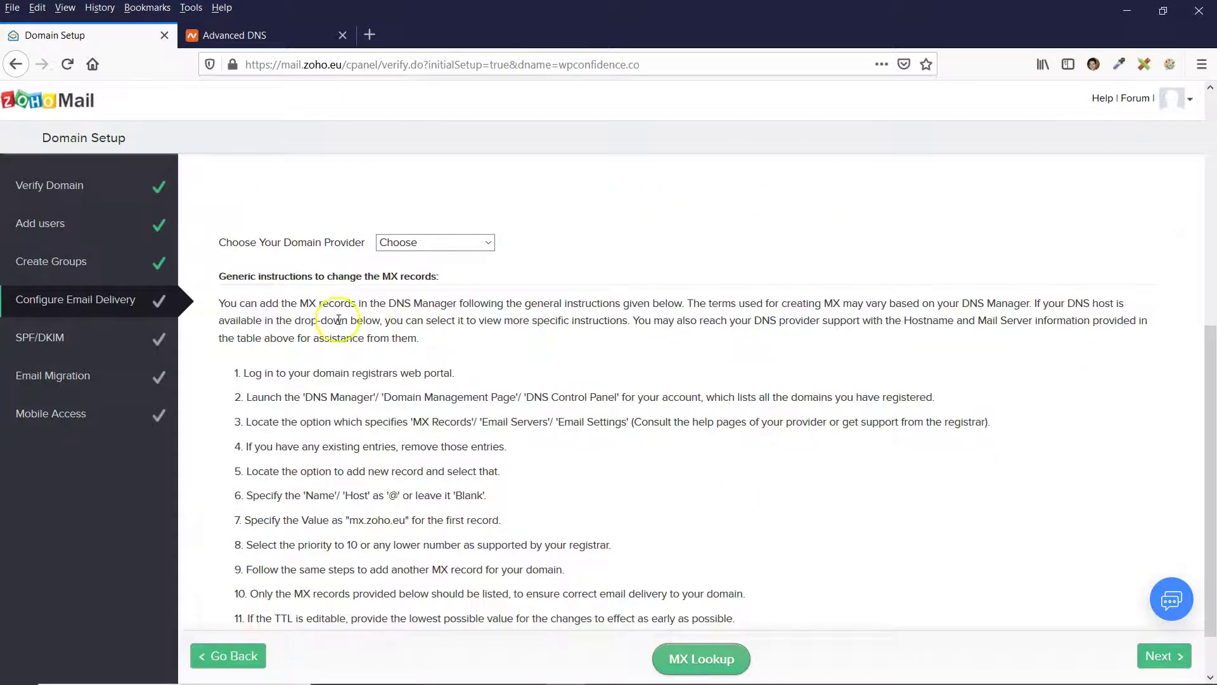
pyautogui.scroll(-2, 388, 436)
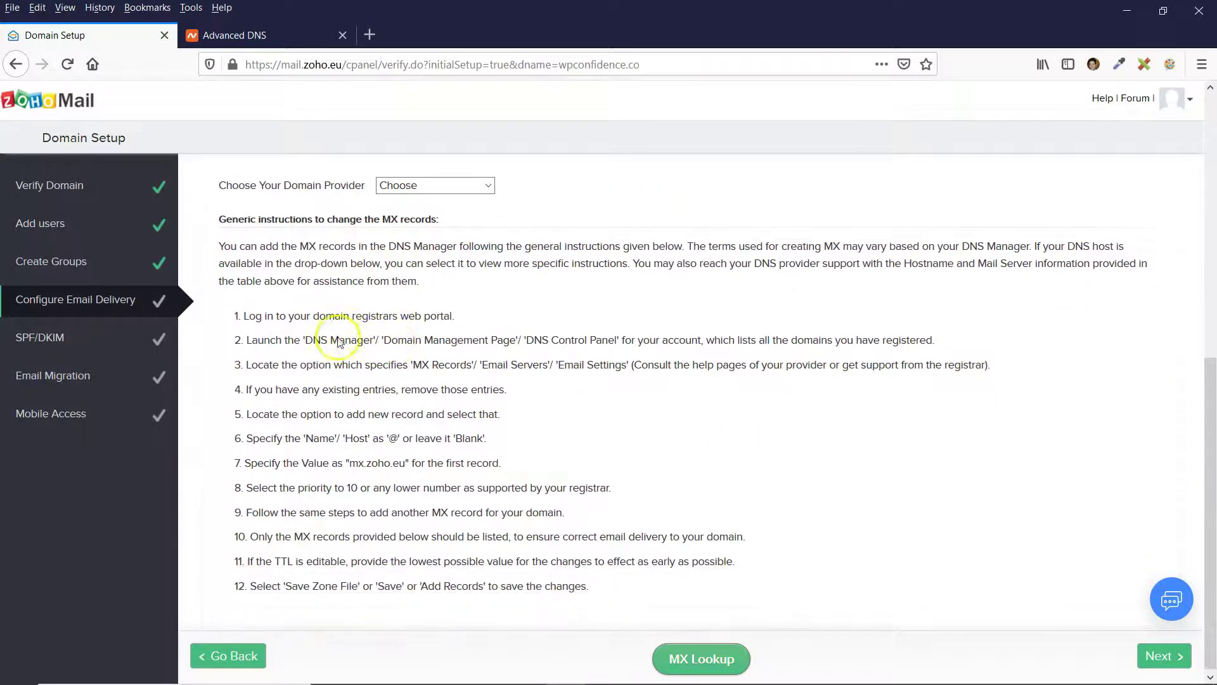
pyautogui.moveTo(284, 241); pyautogui.dragTo(342, 554)
pyautogui.click(508, 541)
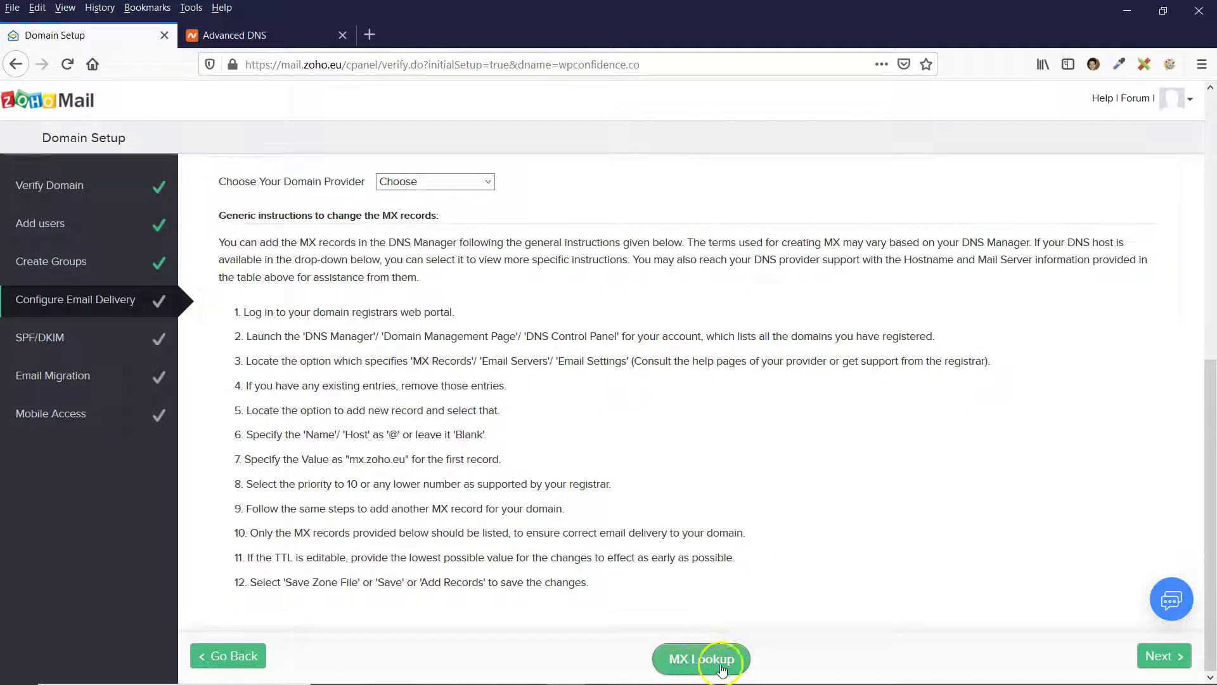
# Run MX Lookup twice, note 'no MX record found', and continue to SPF/DKIM.
pyautogui.click(704, 664)
pyautogui.press('Return')
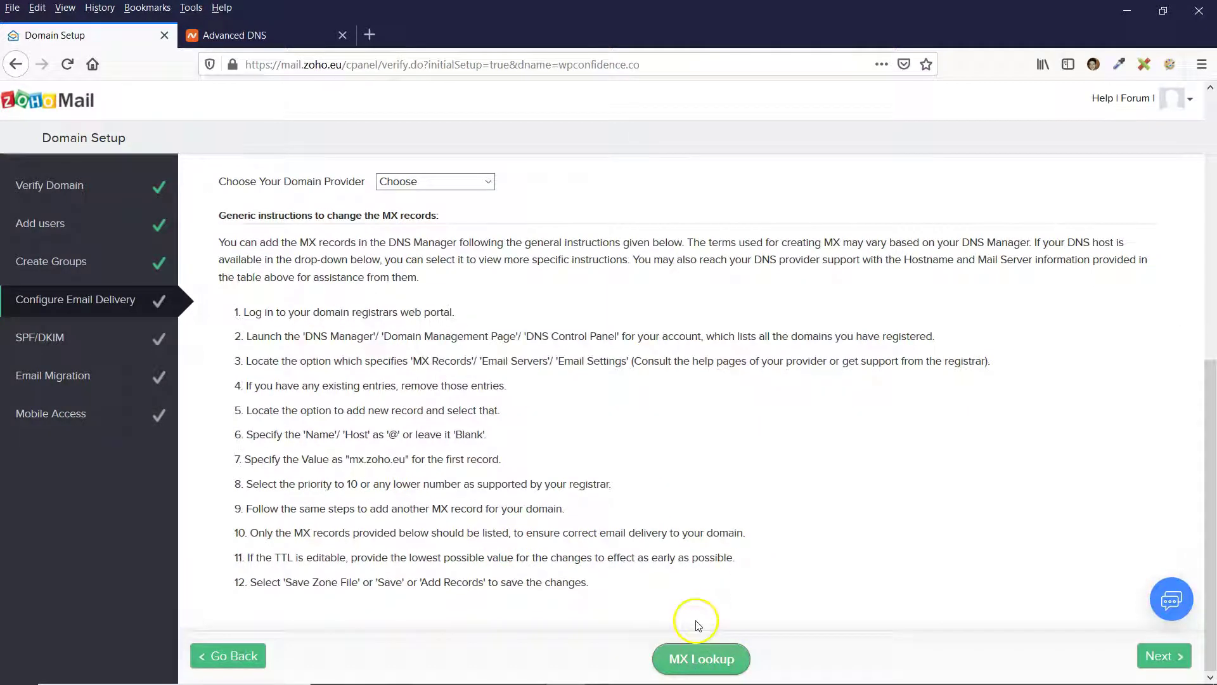
pyautogui.click(704, 660)
pyautogui.moveTo(546, 414); pyautogui.dragTo(741, 415)
pyautogui.click(639, 467)
pyautogui.click(1162, 656)
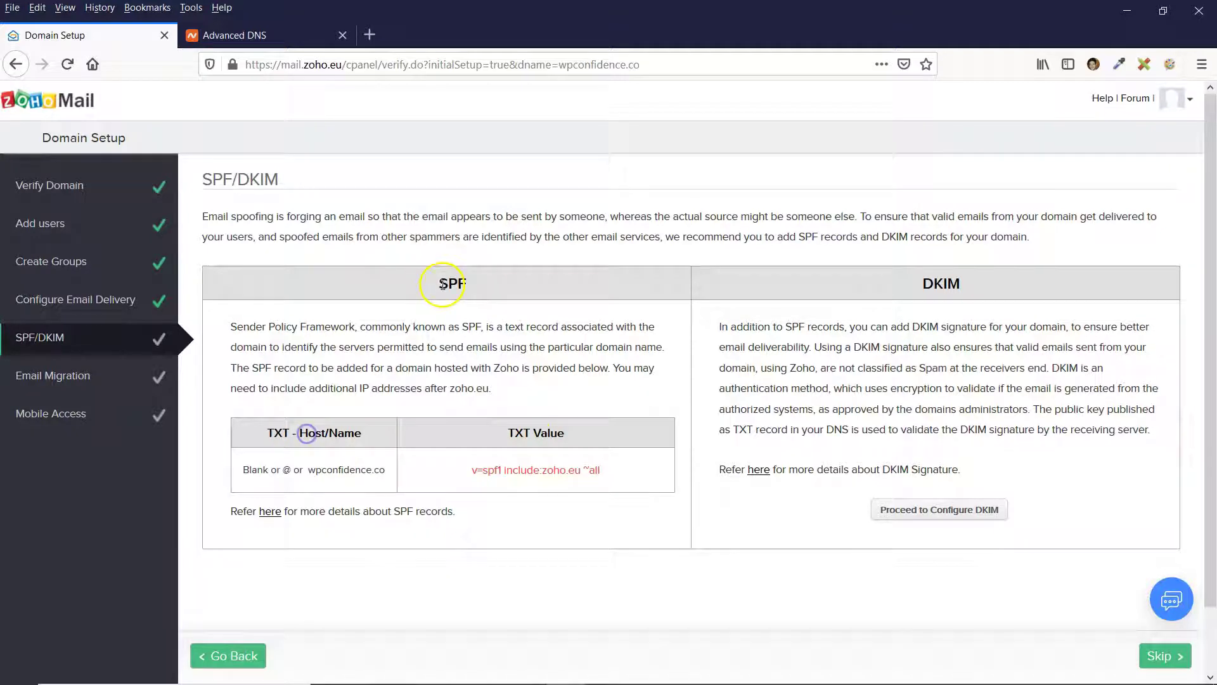
# Review the SPF TXT value v=spf1 include:zoho.eu ~all on the SPF/DKIM step.
pyautogui.click(477, 296)
# Copy the SPF value and start a new Namecheap TXT record with host @.
pyautogui.moveTo(508, 468); pyautogui.dragTo(598, 469)
pyautogui.hotkey('ctrl', 'c')
pyautogui.hotkey('ctrl', 'Tab')
pyautogui.scroll(2, 429, 340)
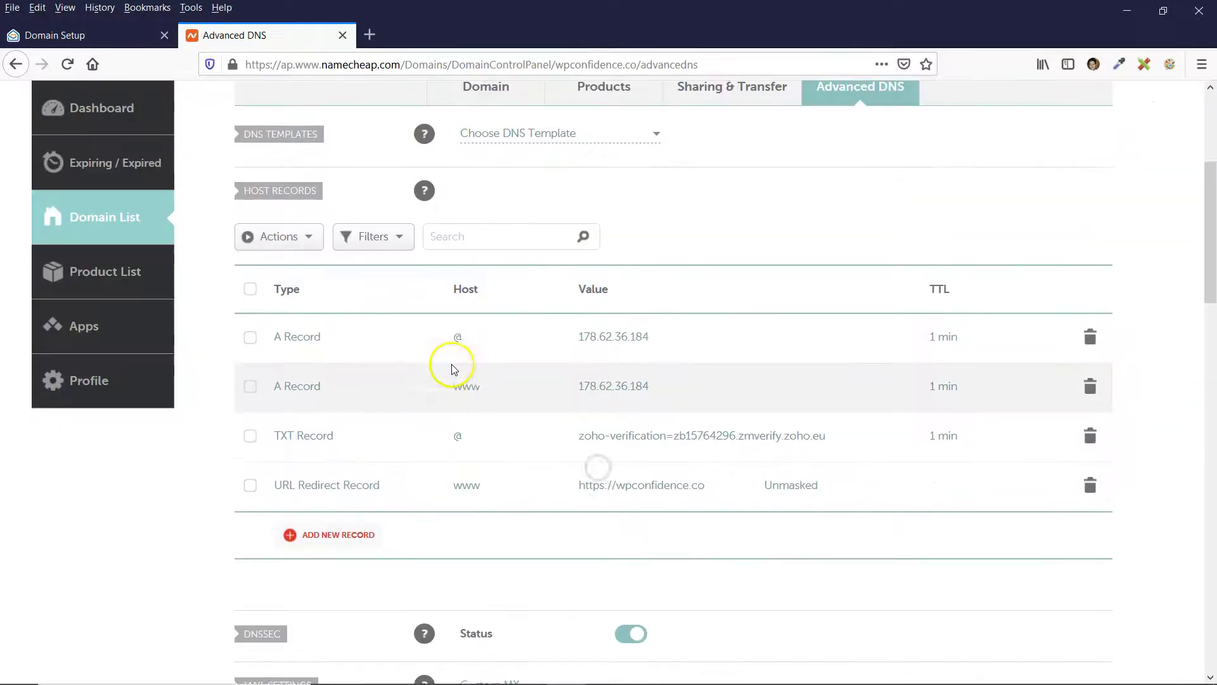
pyautogui.scroll(-3, 454, 371)
pyautogui.click(329, 492)
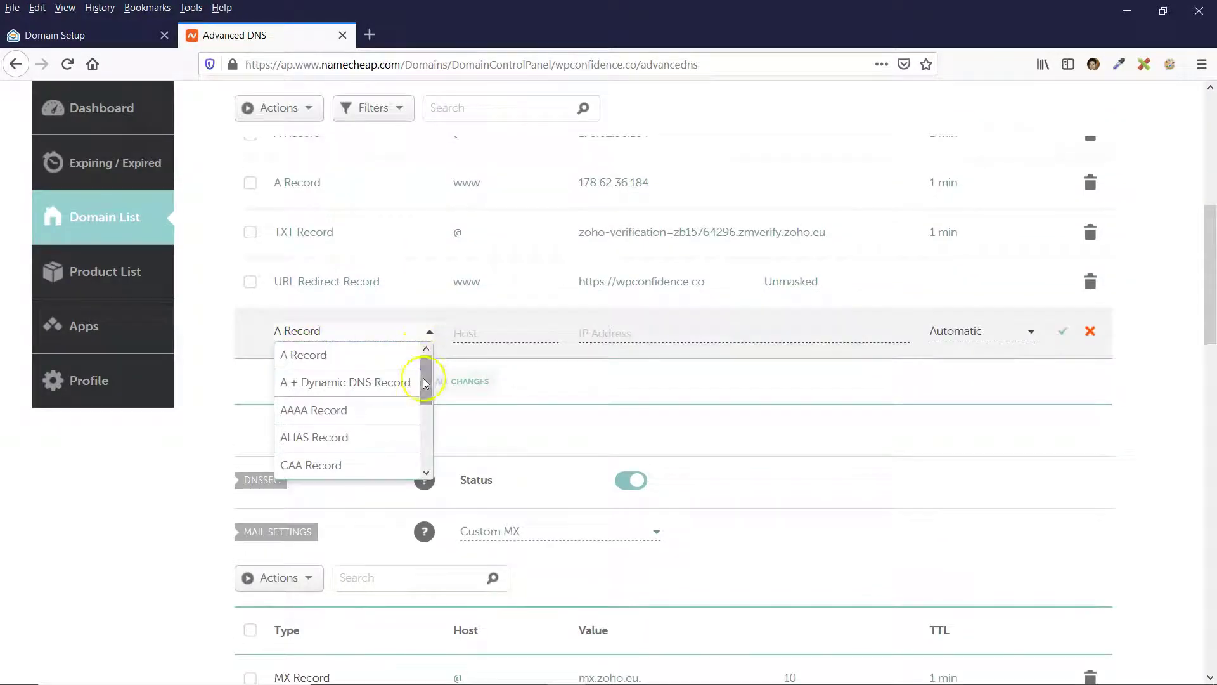
pyautogui.moveTo(425, 367); pyautogui.dragTo(428, 434)
pyautogui.click(328, 450)
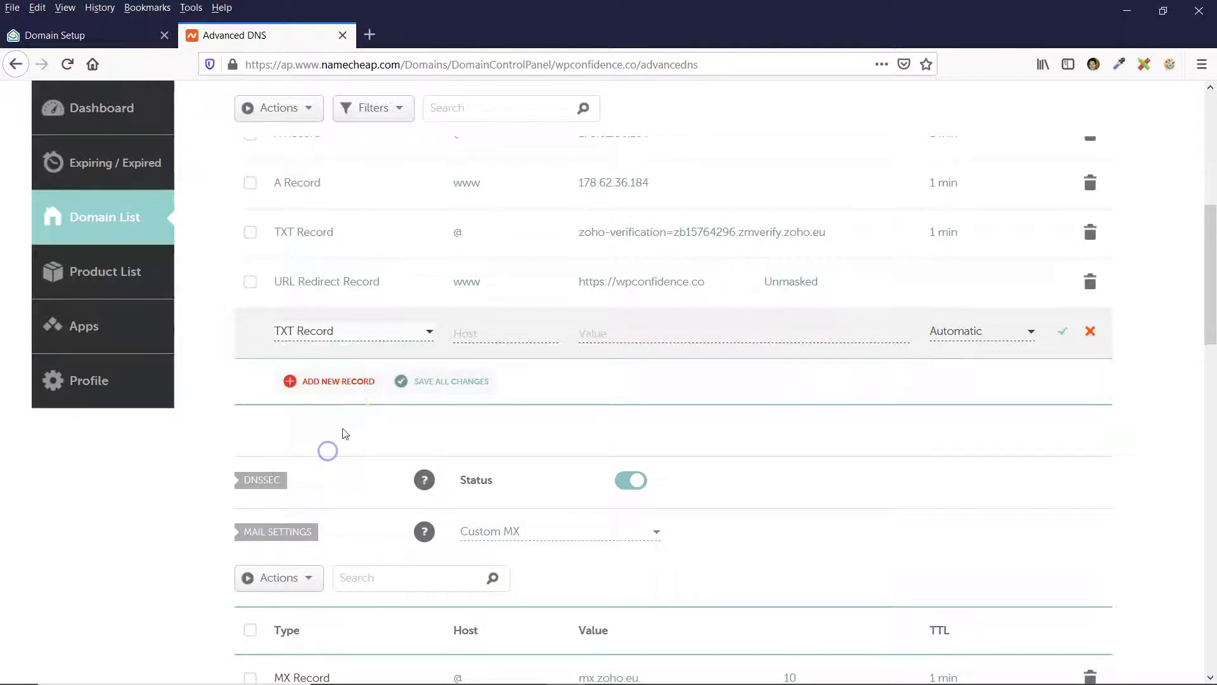
pyautogui.click(470, 334)
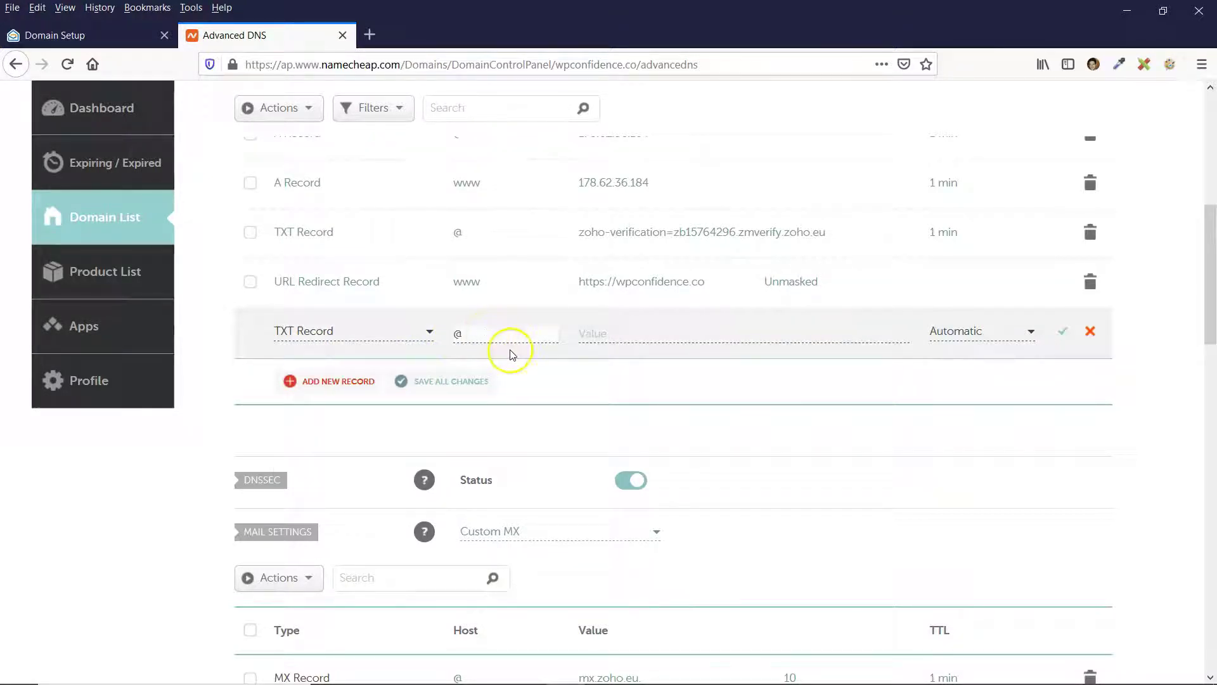
# Paste v=spf1 include:zoho.eu ~all as its value, set 1 min TTL, and save.
pyautogui.click(613, 341)
pyautogui.hotkey('ctrl', 'v')
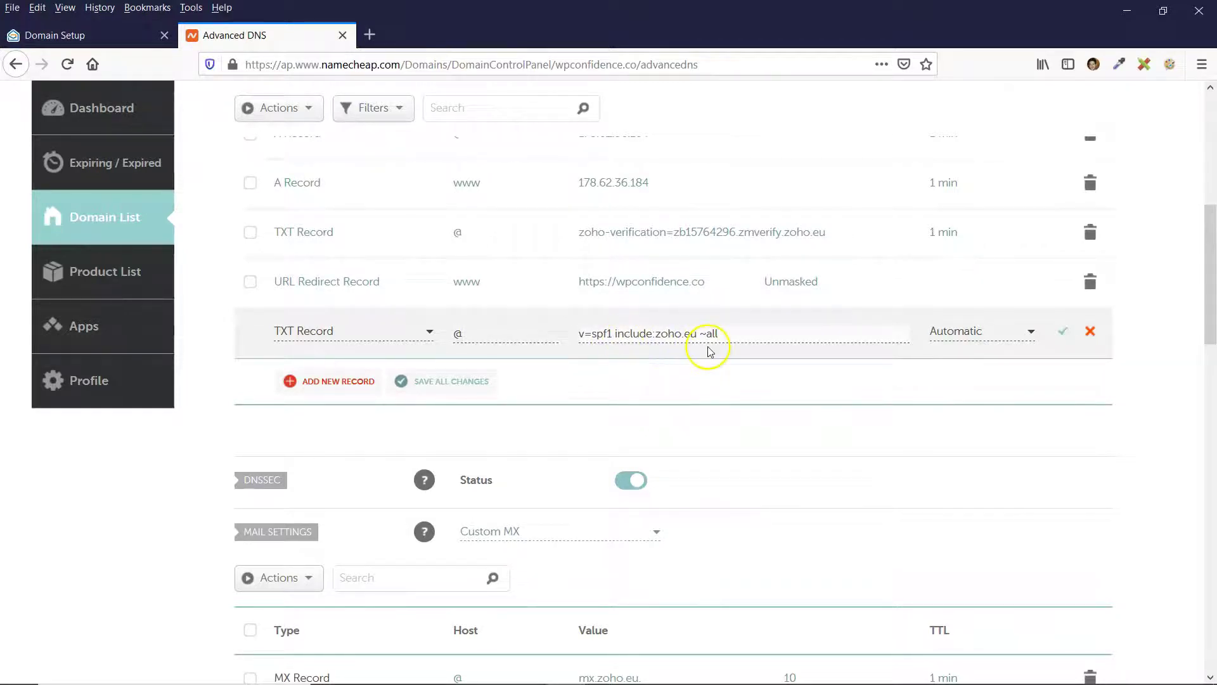
pyautogui.click(987, 334)
pyautogui.scroll(-1, 993, 403)
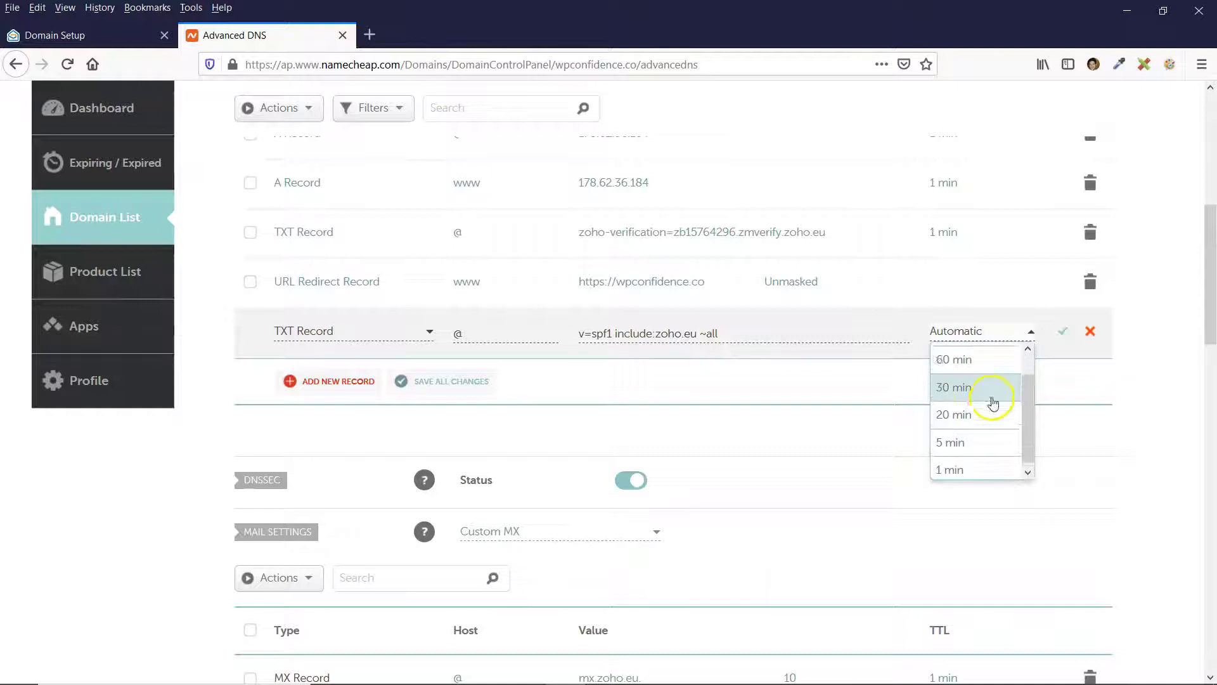
pyautogui.click(949, 469)
pyautogui.click(1063, 330)
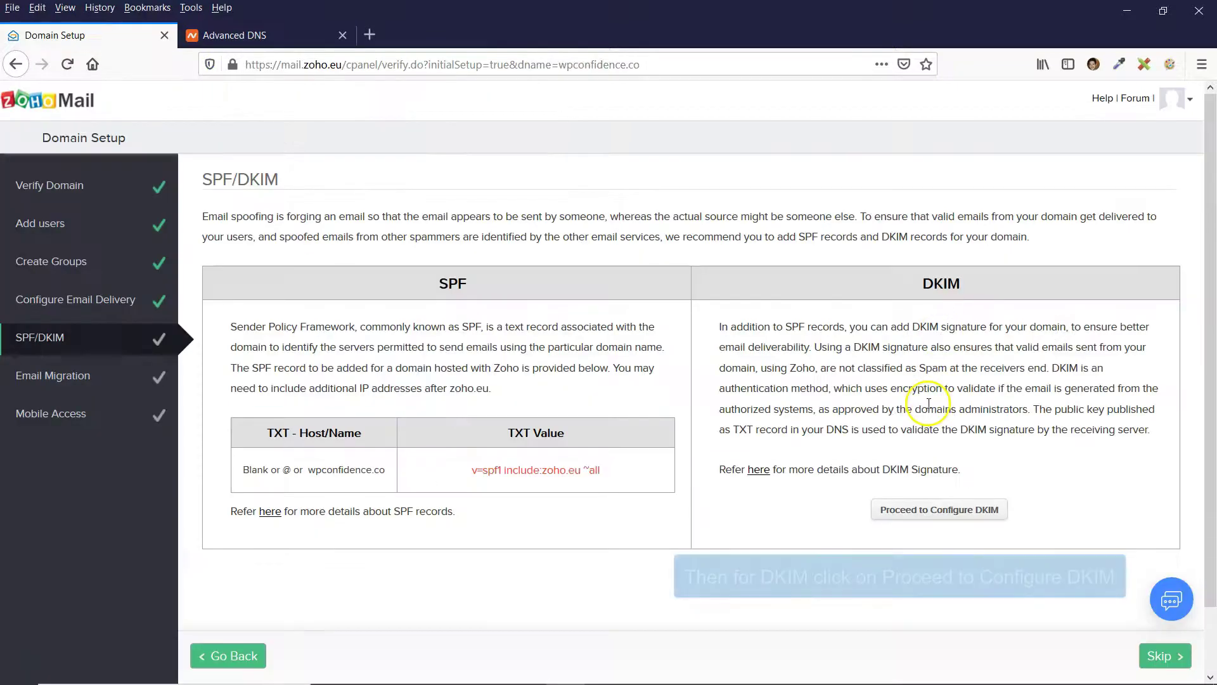
# Proceed to DKIM configuration and open wpconfidence.co's DKIM entry, which has no selectors yet.
pyautogui.click(933, 514)
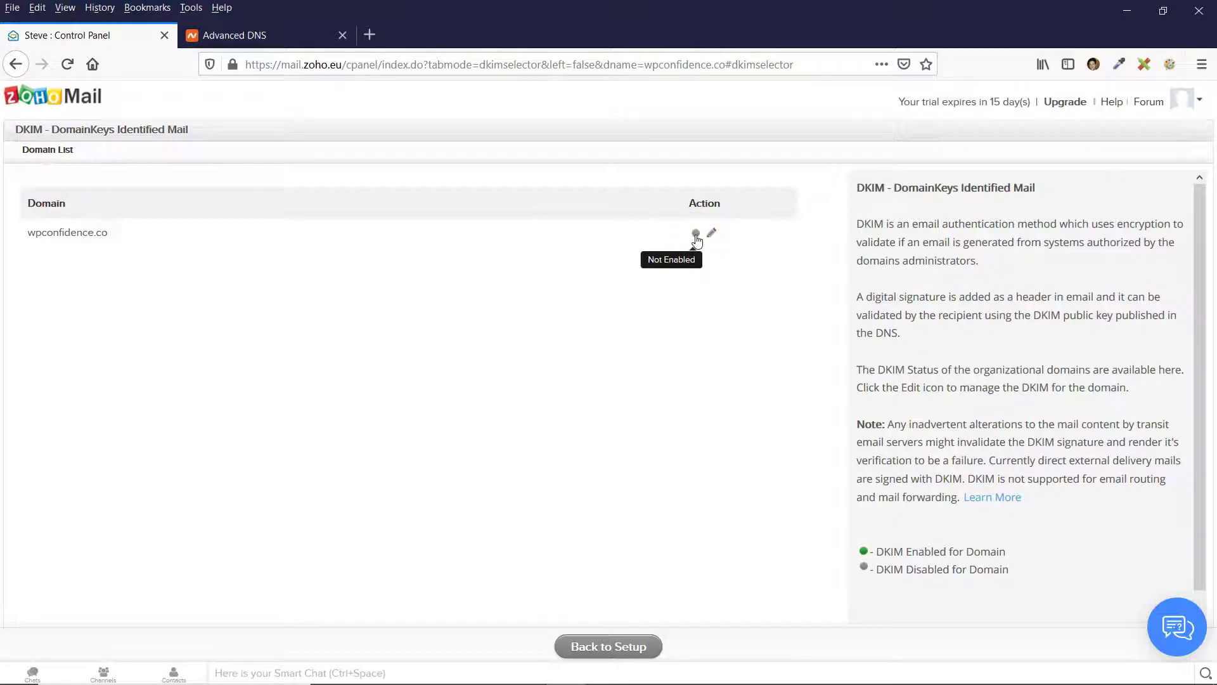
pyautogui.click(23, 130)
pyautogui.click(120, 168)
pyautogui.moveTo(52, 129); pyautogui.dragTo(100, 130)
pyautogui.click(244, 287)
pyautogui.click(712, 235)
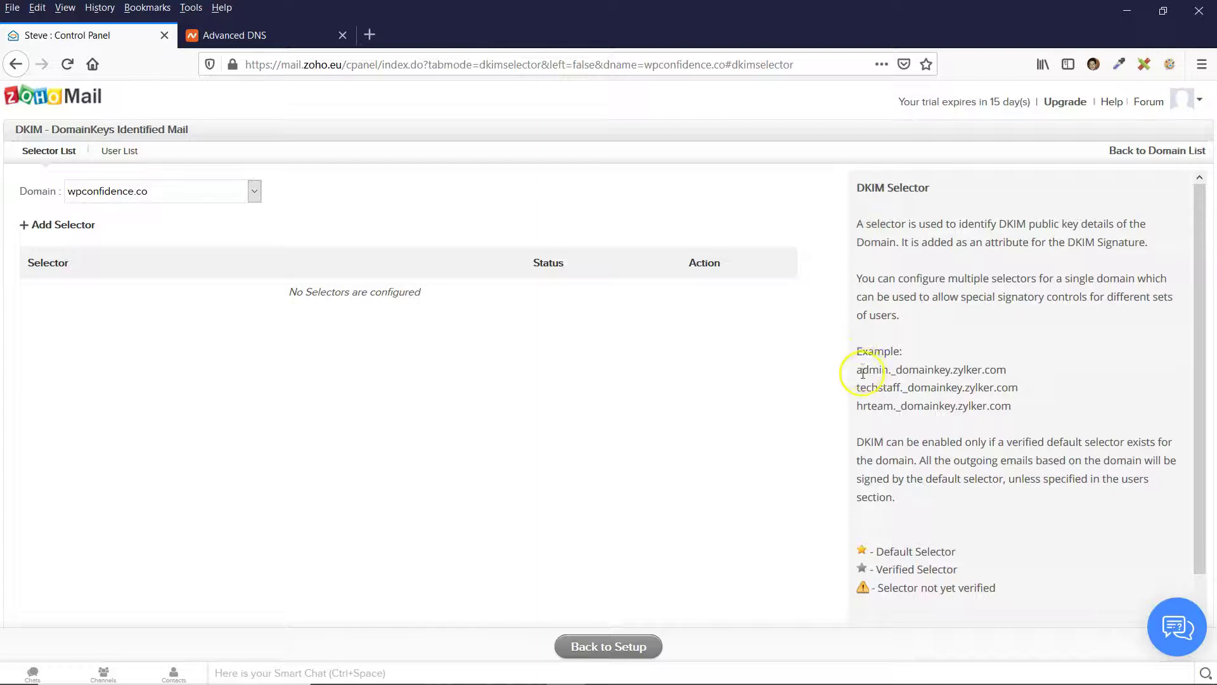
# Start a Notepad note with 'generalhello' beside Zoho's example DKIM host name.
pyautogui.moveTo(857, 371); pyautogui.dragTo(892, 371)
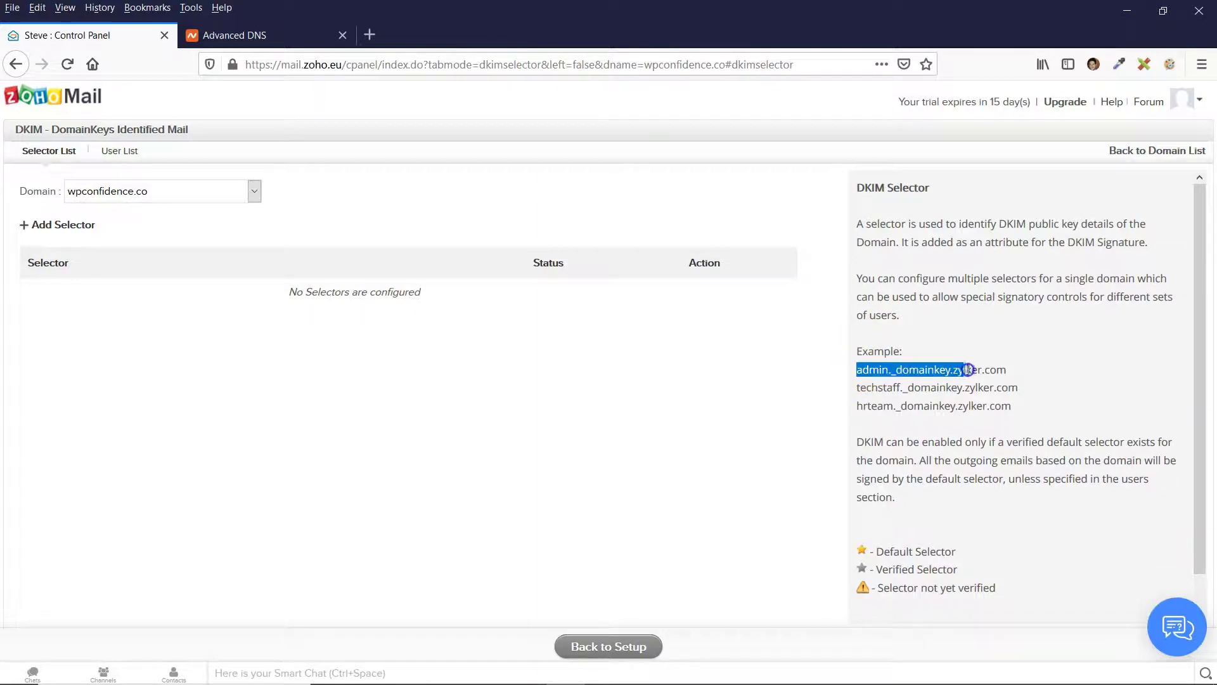
pyautogui.click(857, 388)
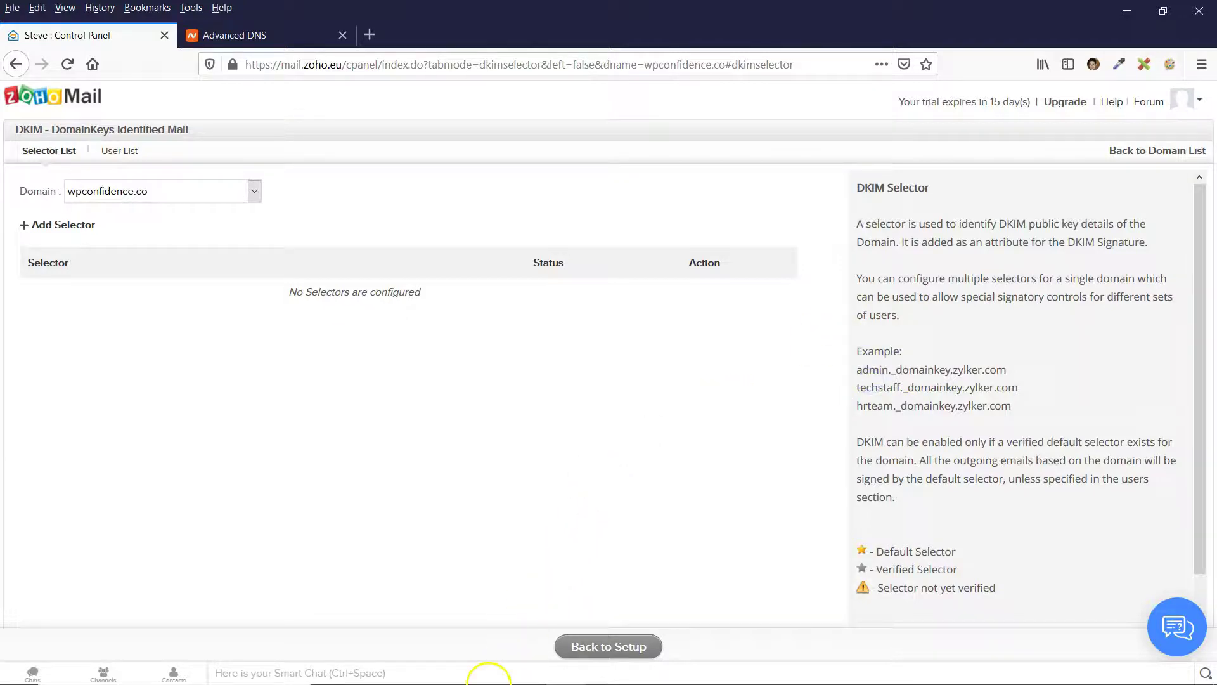
pyautogui.click(467, 667)
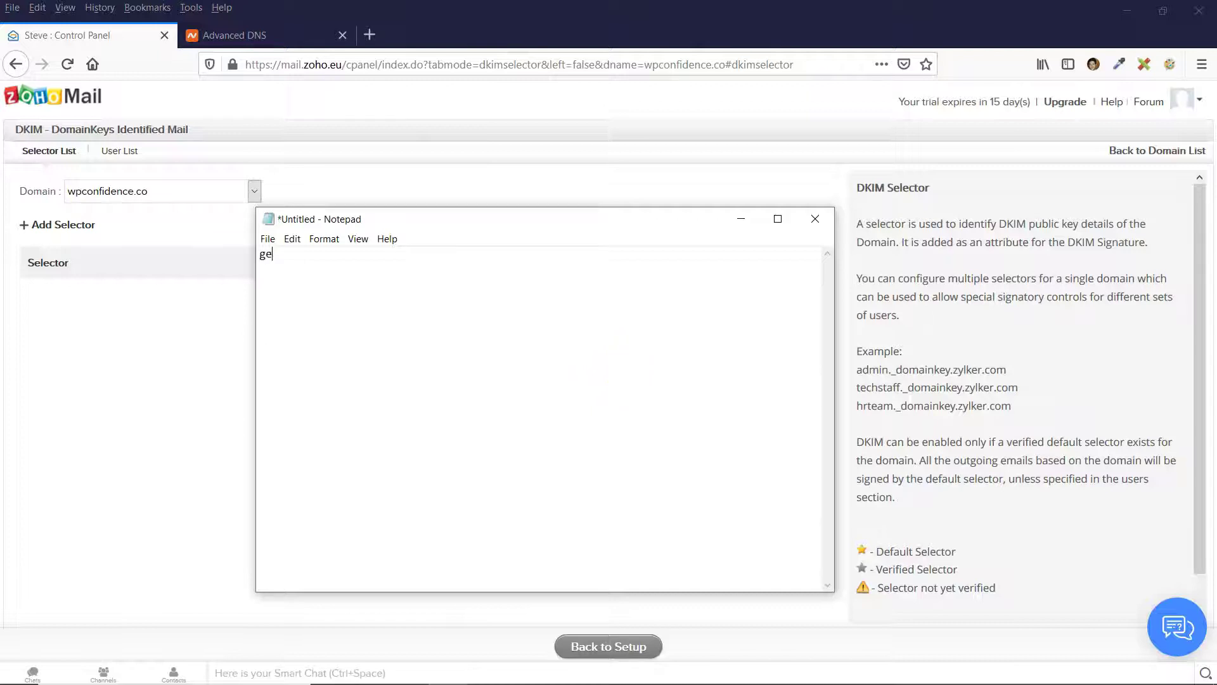
pyautogui.write('generalhello')
pyautogui.click(618, 365)
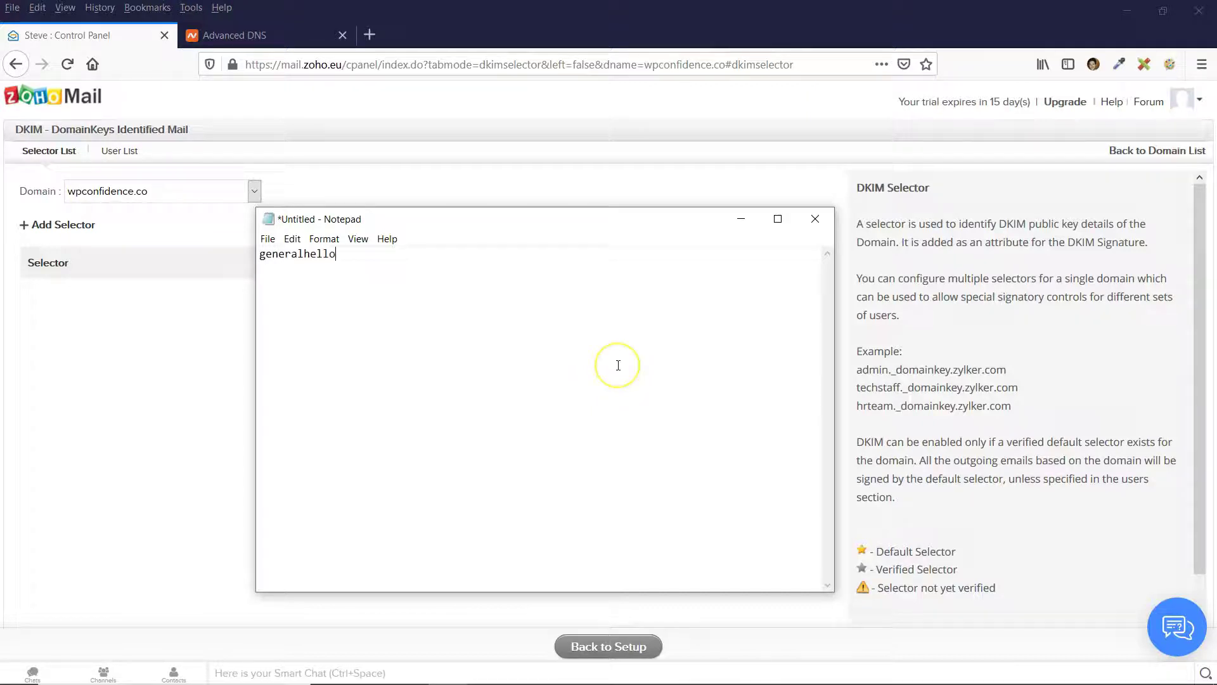
pyautogui.moveTo(256, 208); pyautogui.dragTo(569, 199)
pyautogui.click(876, 369)
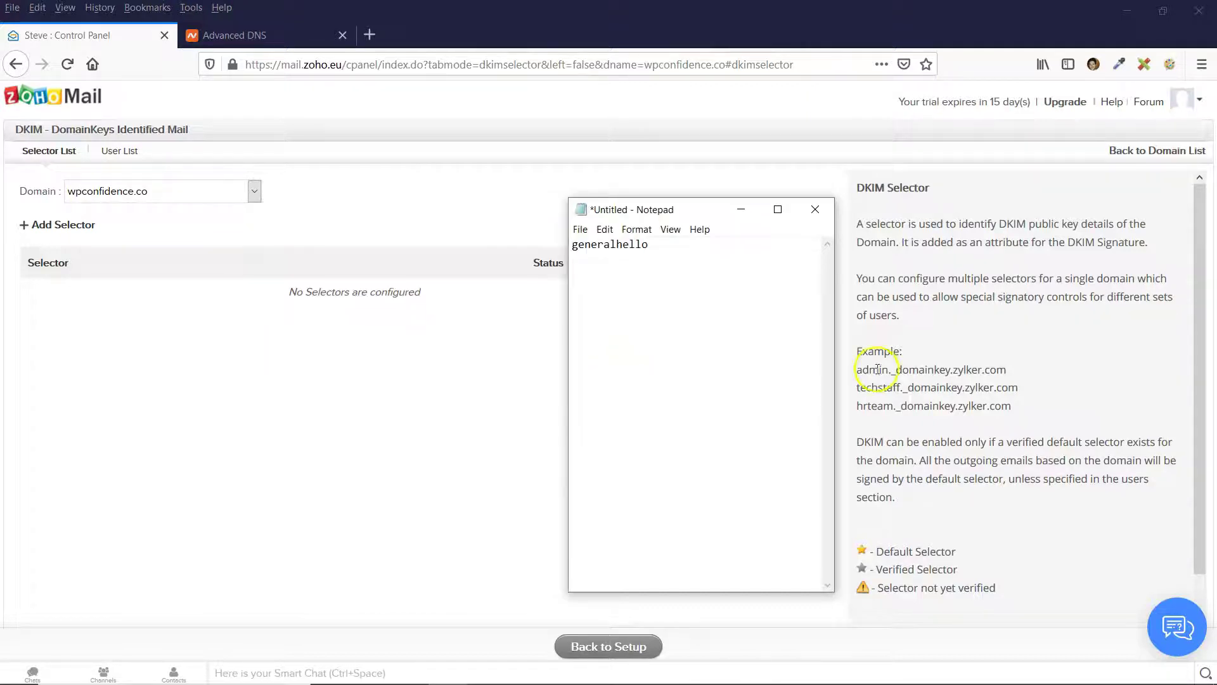
# Append '._domainkey.' from Zoho's example and 'wpconfidence.co' to complete the host name.
pyautogui.doubleClick(889, 370)
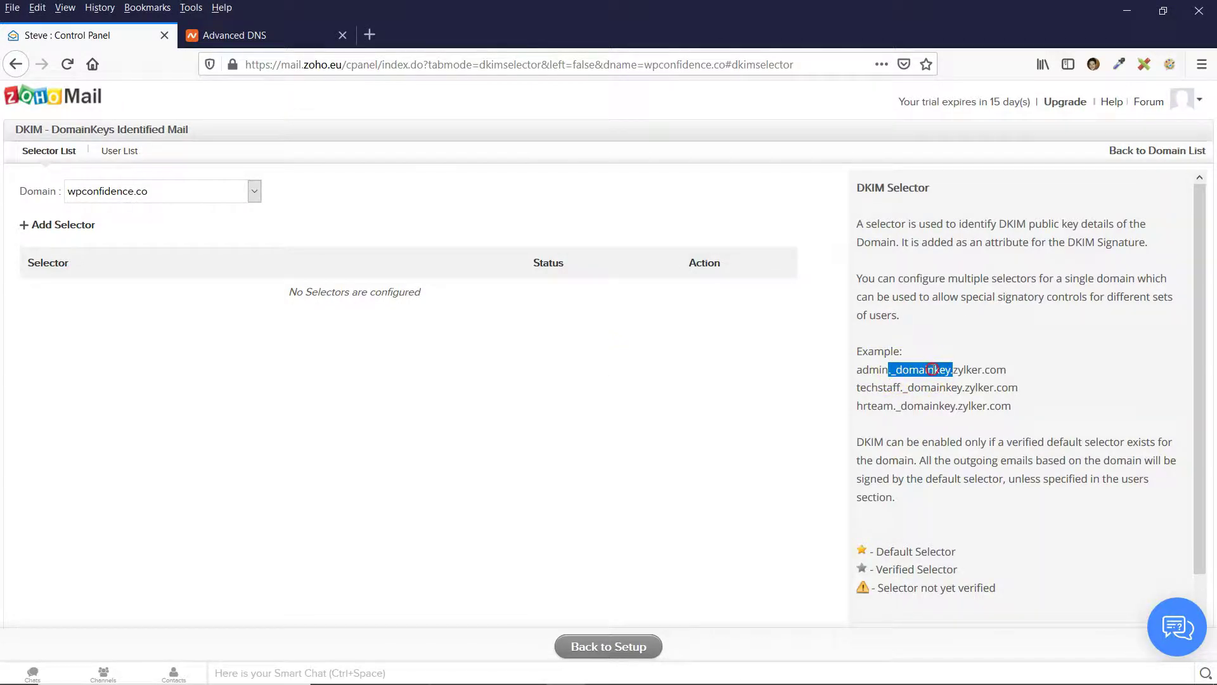
pyautogui.hotkey('ctrl', 'c')
pyautogui.hotkey('alt', 'Tab')
pyautogui.hotkey('ctrl', 'v')
pyautogui.click(733, 268)
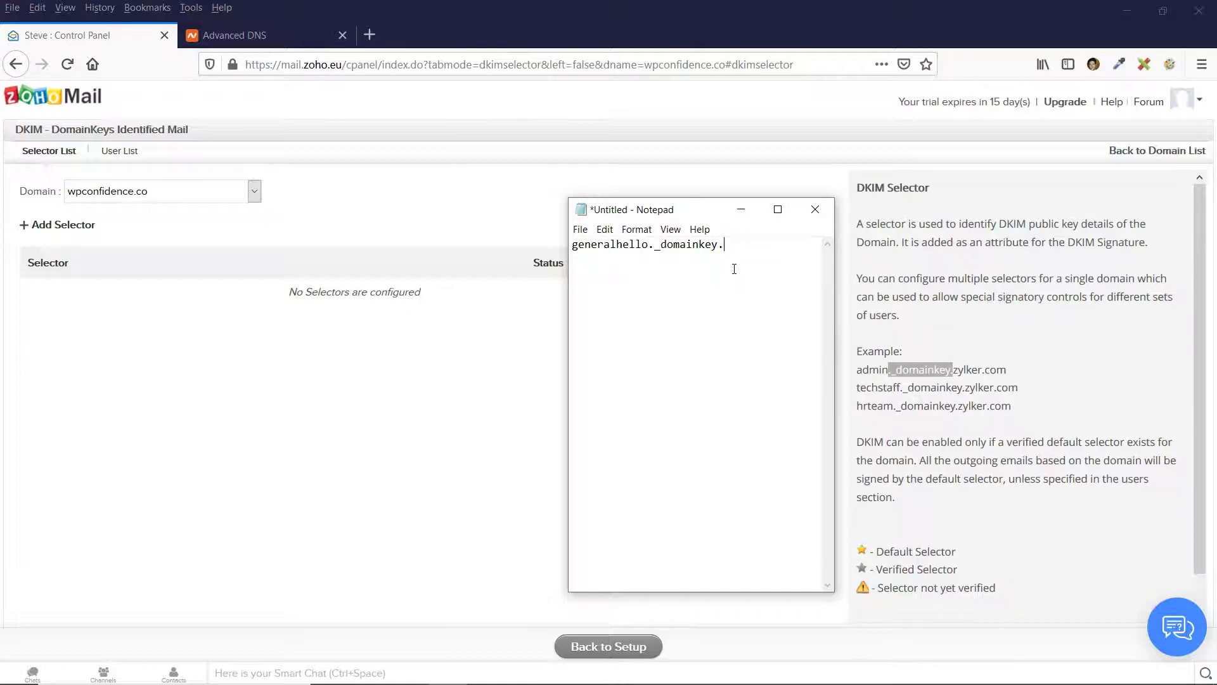
pyautogui.write('wpconfidence.co')
# Move Notepad aside and start adding a new DKIM selector in Zoho.
pyautogui.moveTo(834, 314); pyautogui.dragTo(979, 314)
pyautogui.moveTo(843, 208); pyautogui.dragTo(909, 241)
pyautogui.moveTo(910, 290); pyautogui.dragTo(651, 282)
pyautogui.click(923, 277)
pyautogui.click(602, 359)
pyautogui.click(66, 225)
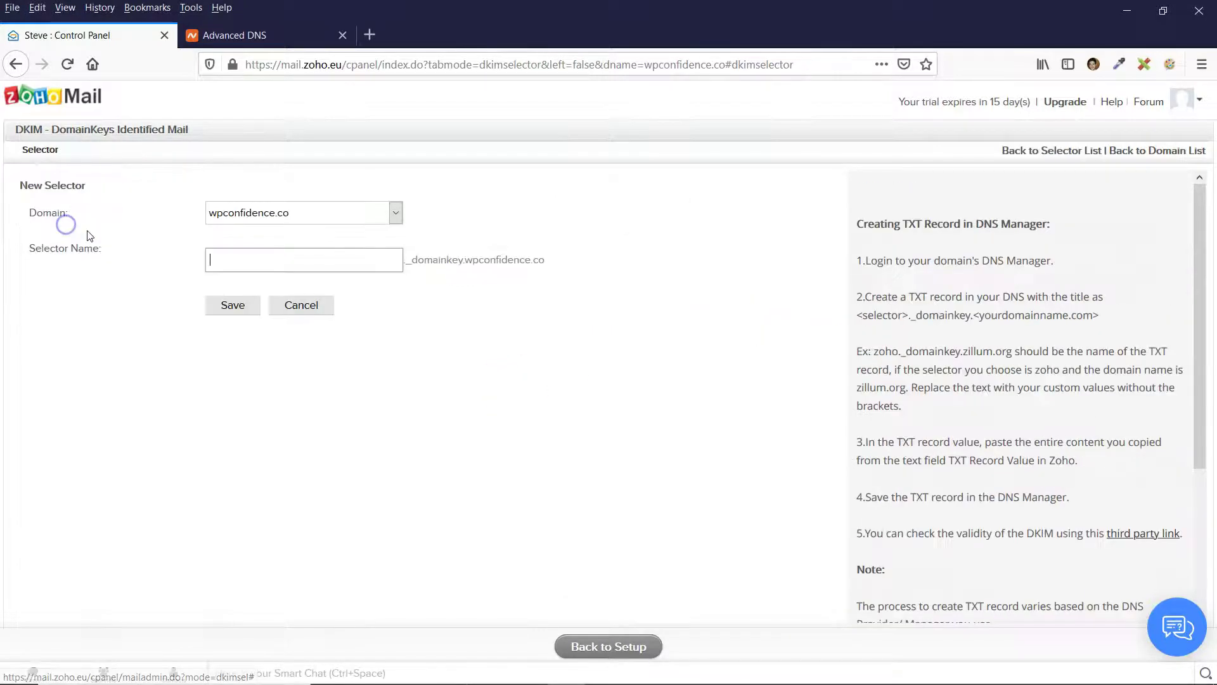
# Copy 'generalhello' from the Notepad notes for the selector name.
pyautogui.click(407, 258)
pyautogui.moveTo(483, 257); pyautogui.dragTo(541, 258)
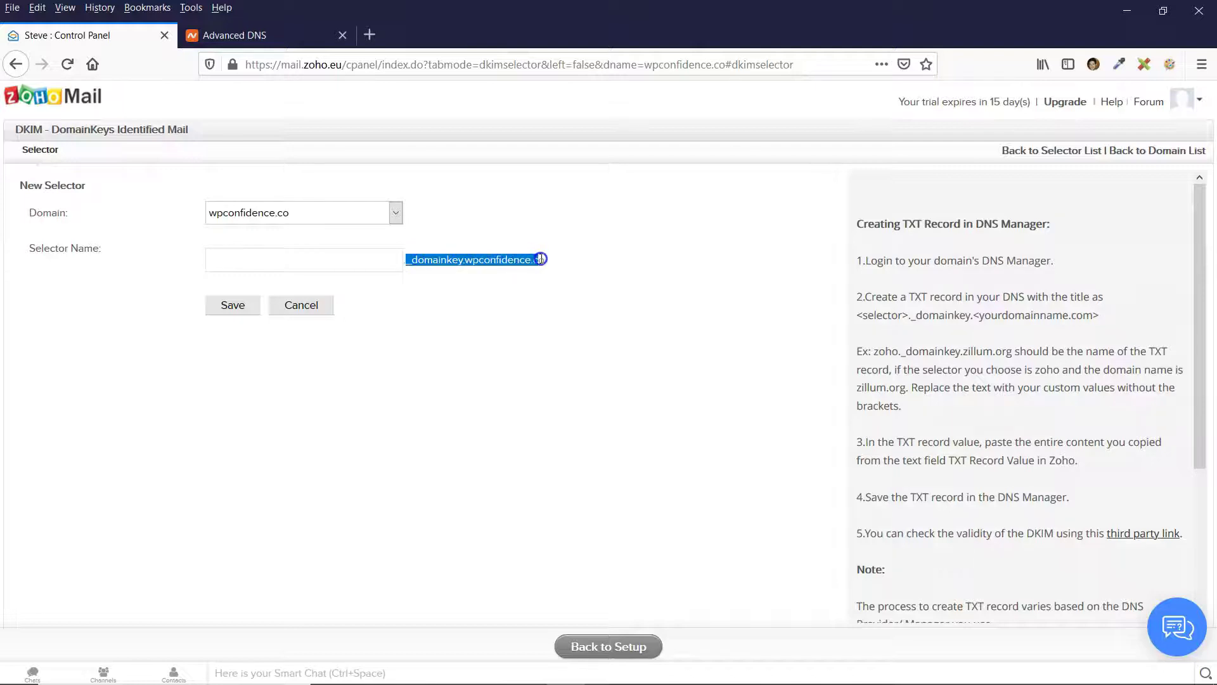
pyautogui.click(540, 258)
pyautogui.click(327, 256)
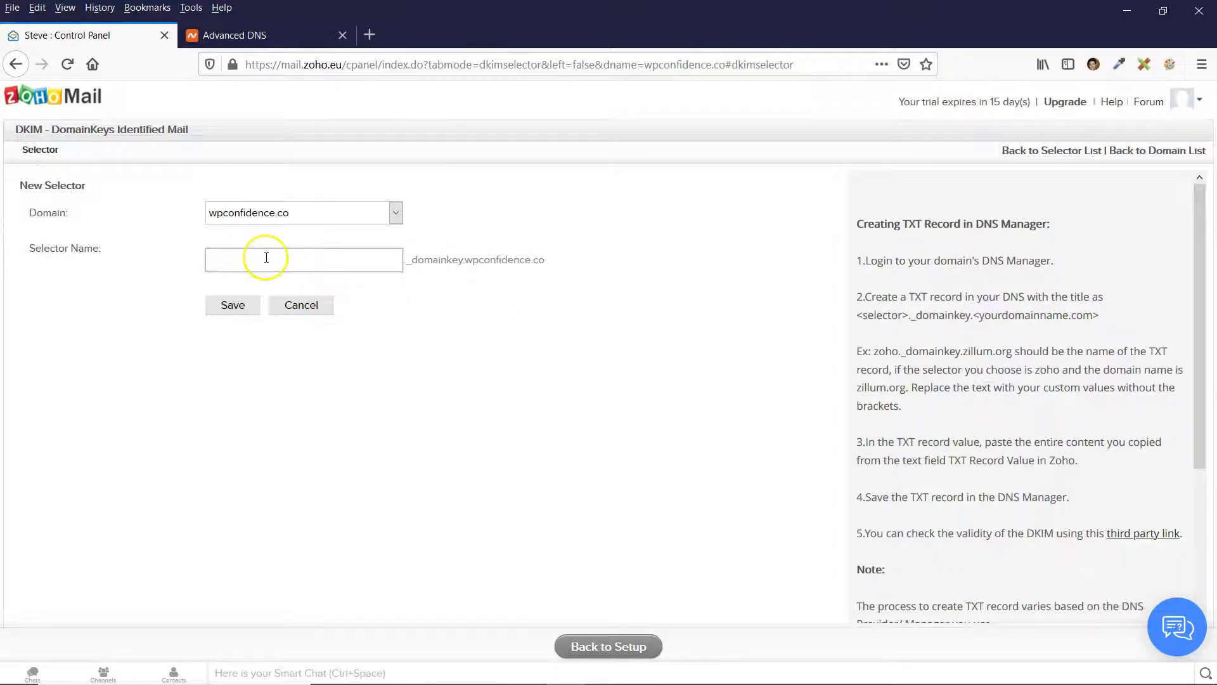
pyautogui.moveTo(512, 668)
pyautogui.click(447, 669)
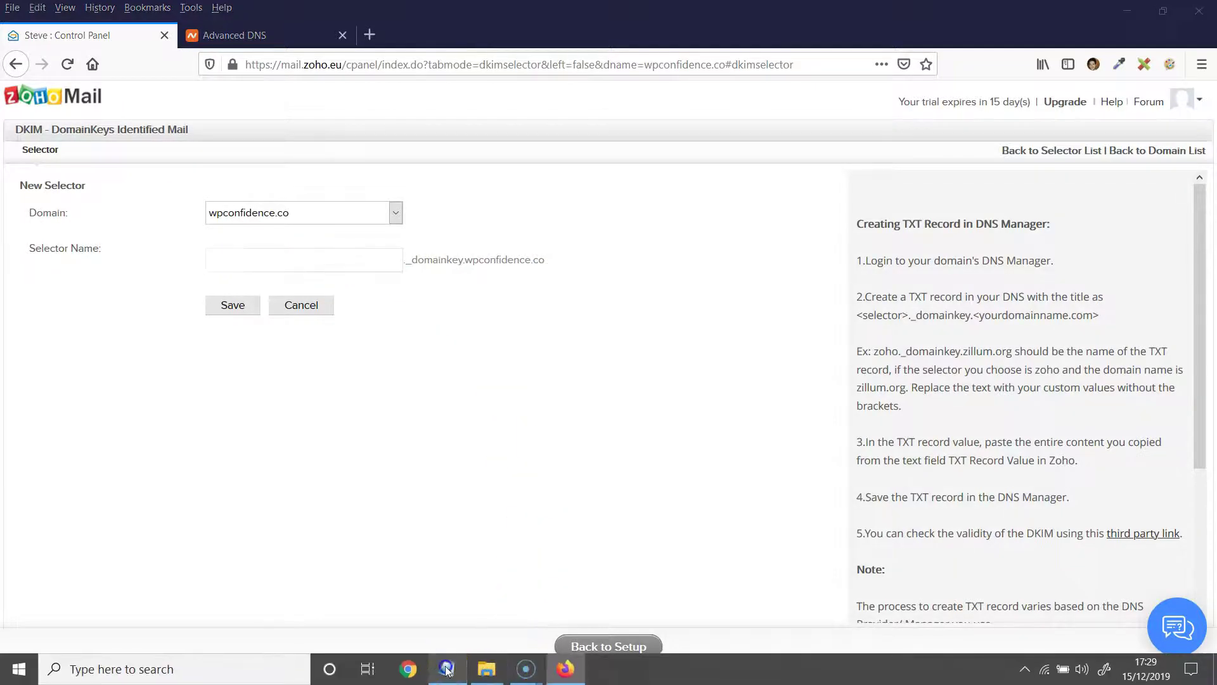
pyautogui.moveTo(714, 279); pyautogui.dragTo(632, 283)
pyautogui.rightClick(632, 282)
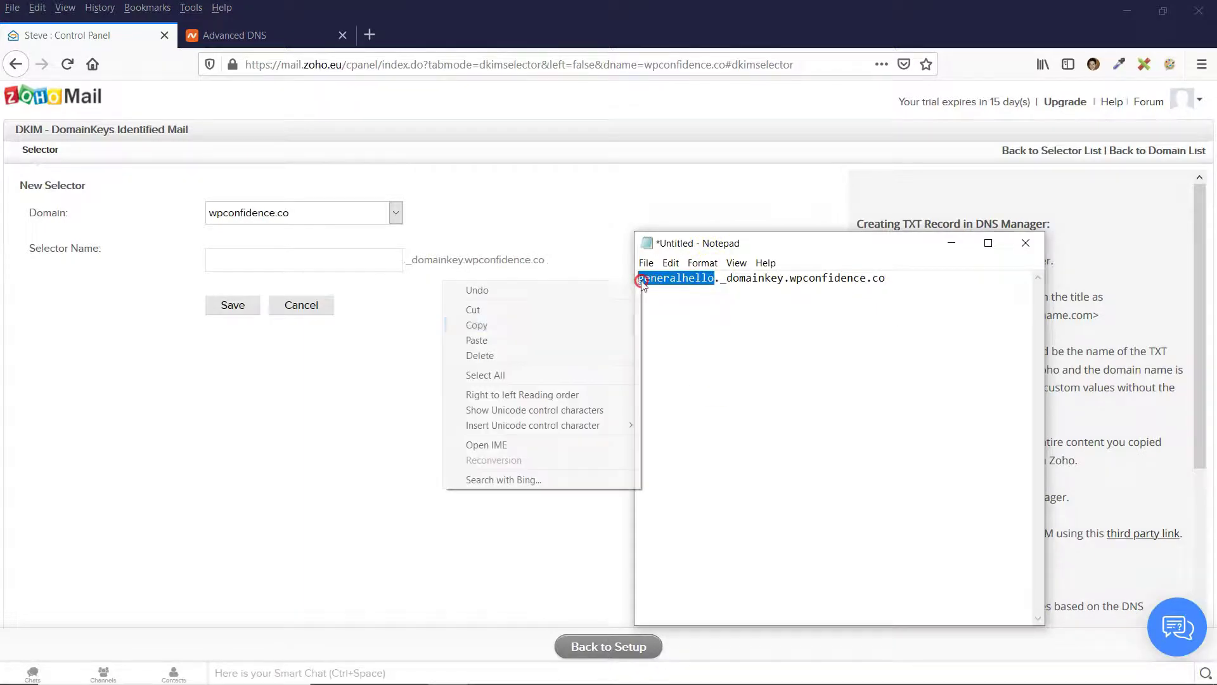
pyautogui.click(500, 318)
# Paste 'generalhello' as the Selector Name and save the new selector.
pyautogui.click(352, 257)
pyautogui.rightClick(352, 258)
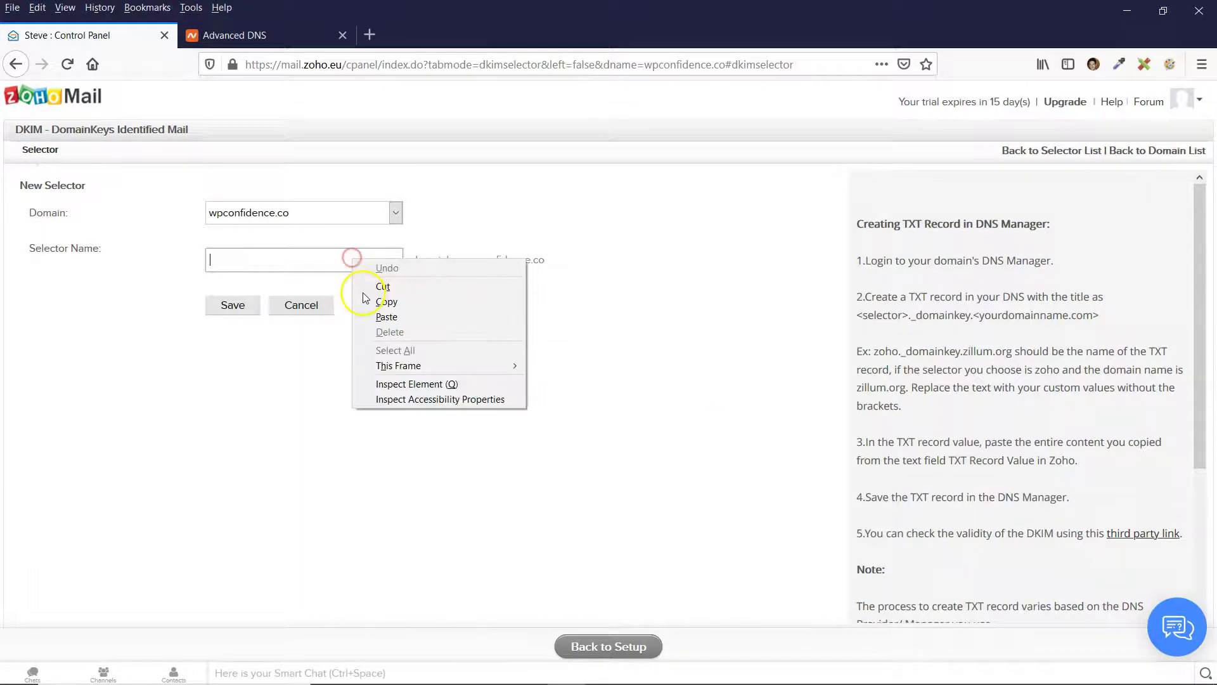
pyautogui.click(383, 315)
pyautogui.click(233, 307)
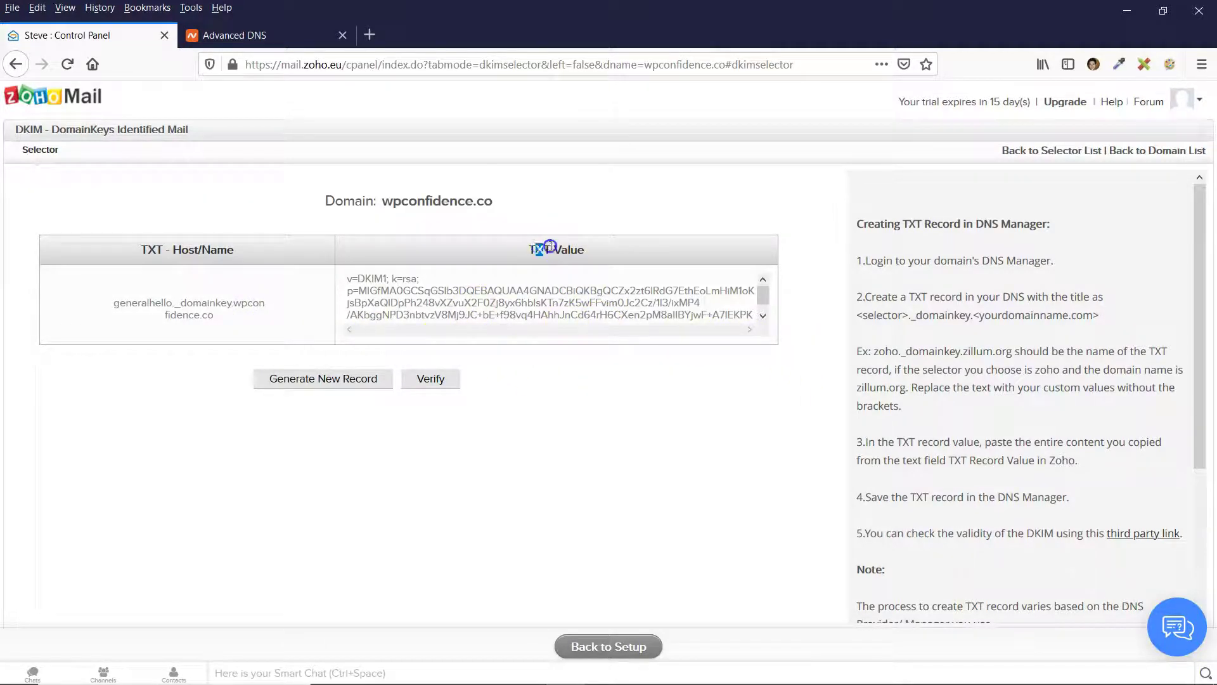
pyautogui.click(529, 296)
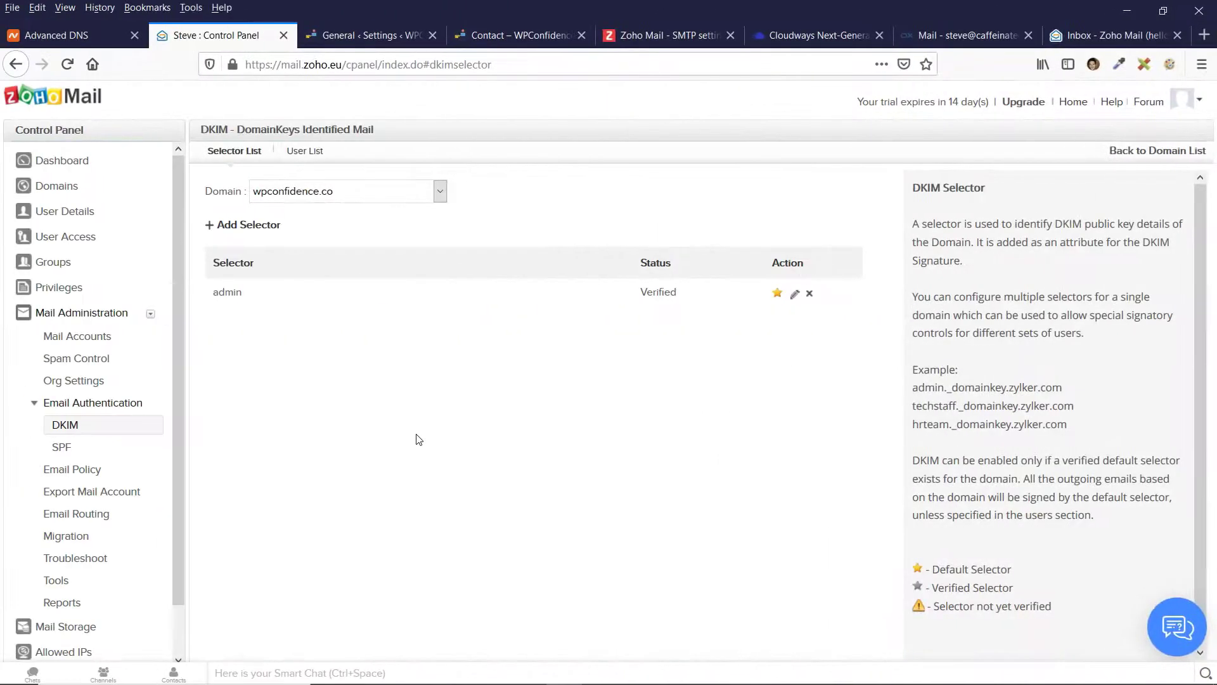
# Return to the Zoho Mail control panel and open the DKIM settings.
pyautogui.moveTo(199, 133); pyautogui.dragTo(305, 127)
pyautogui.click(304, 127)
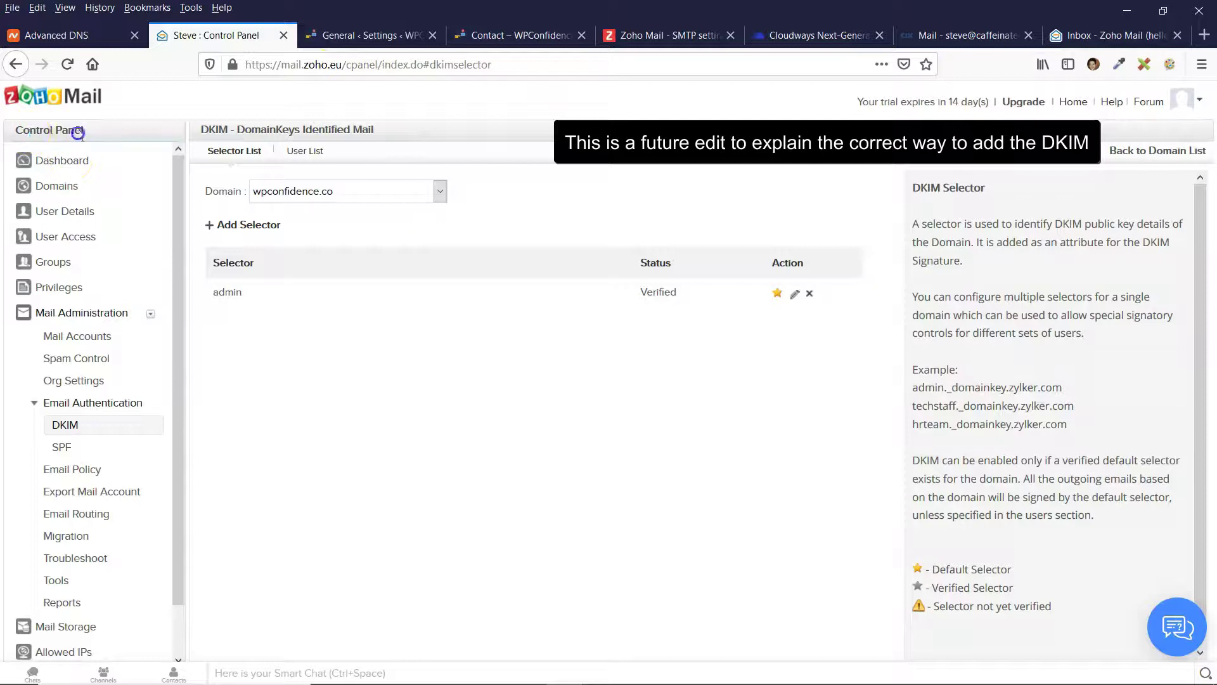
pyautogui.click(664, 311)
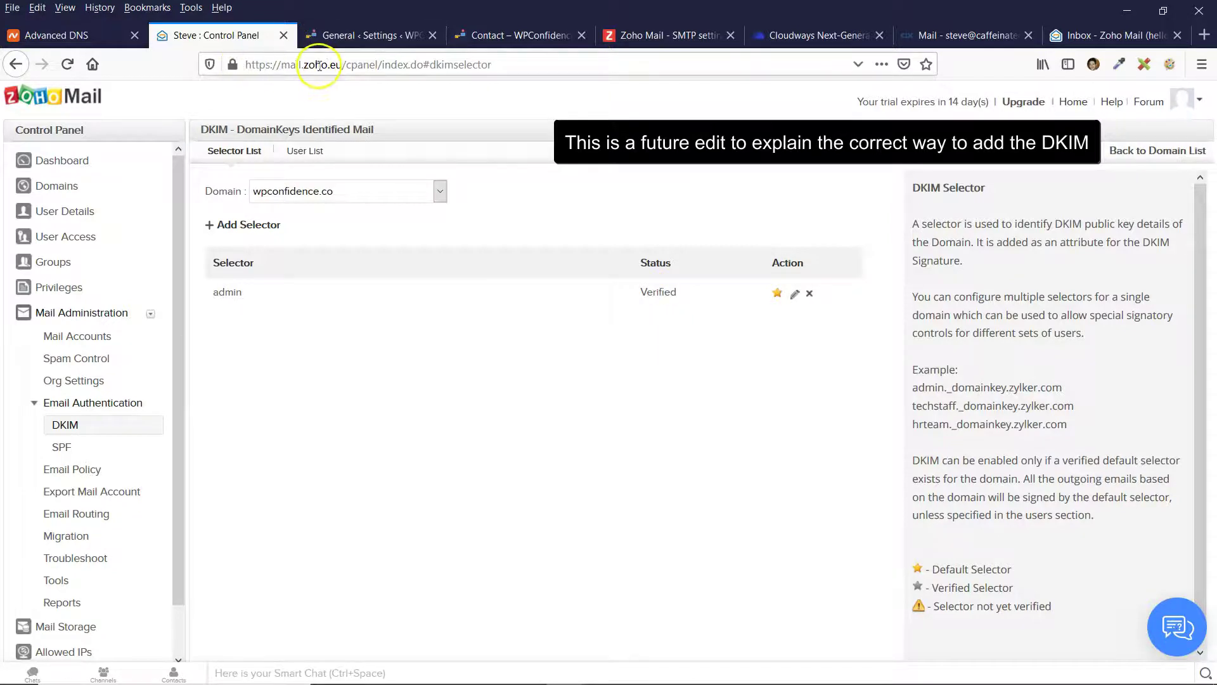
pyautogui.moveTo(247, 64); pyautogui.dragTo(365, 66)
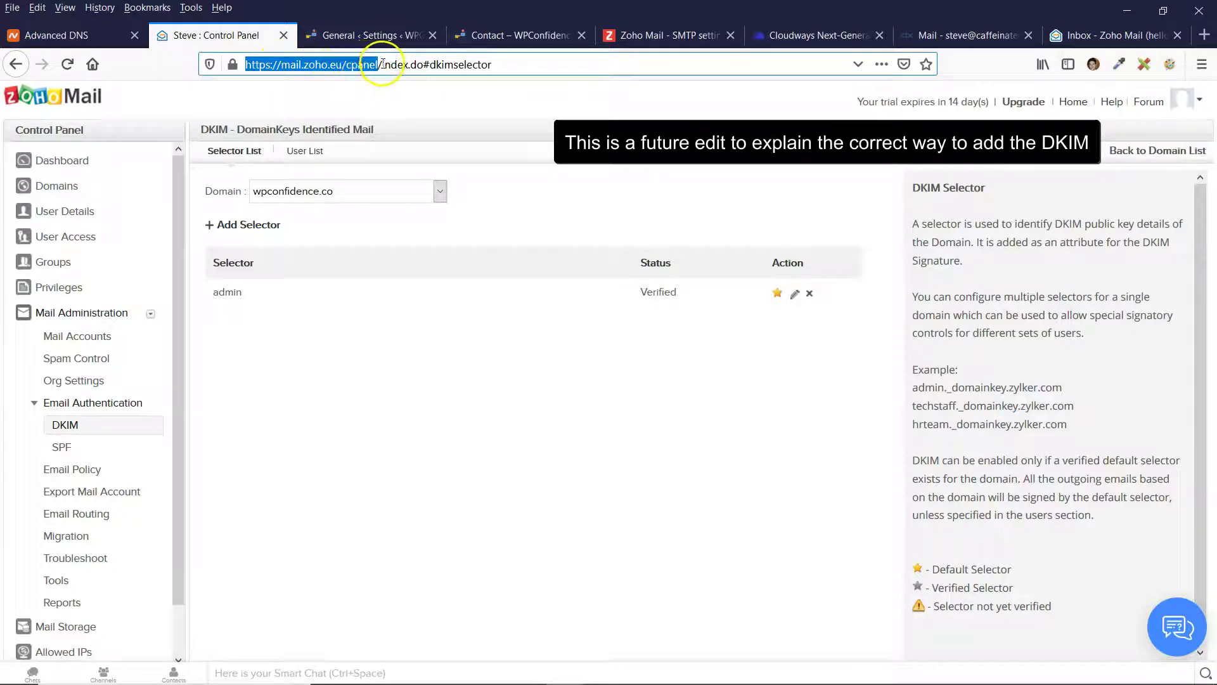
pyautogui.click(379, 64)
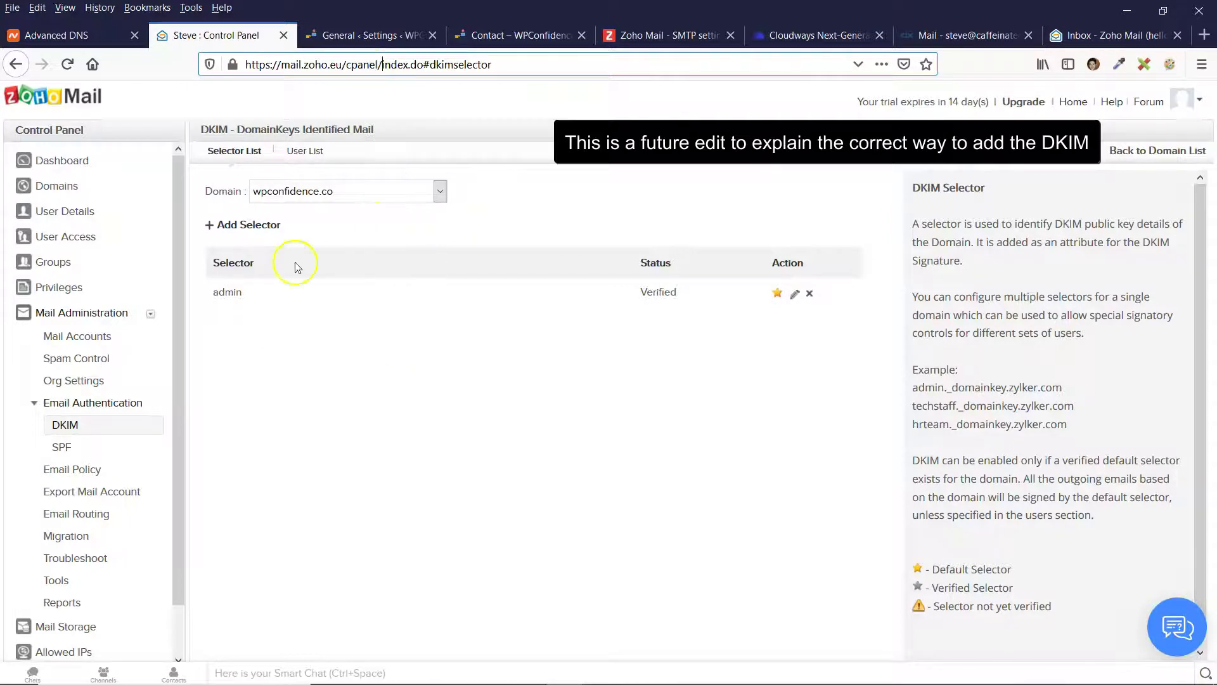
pyautogui.click(71, 166)
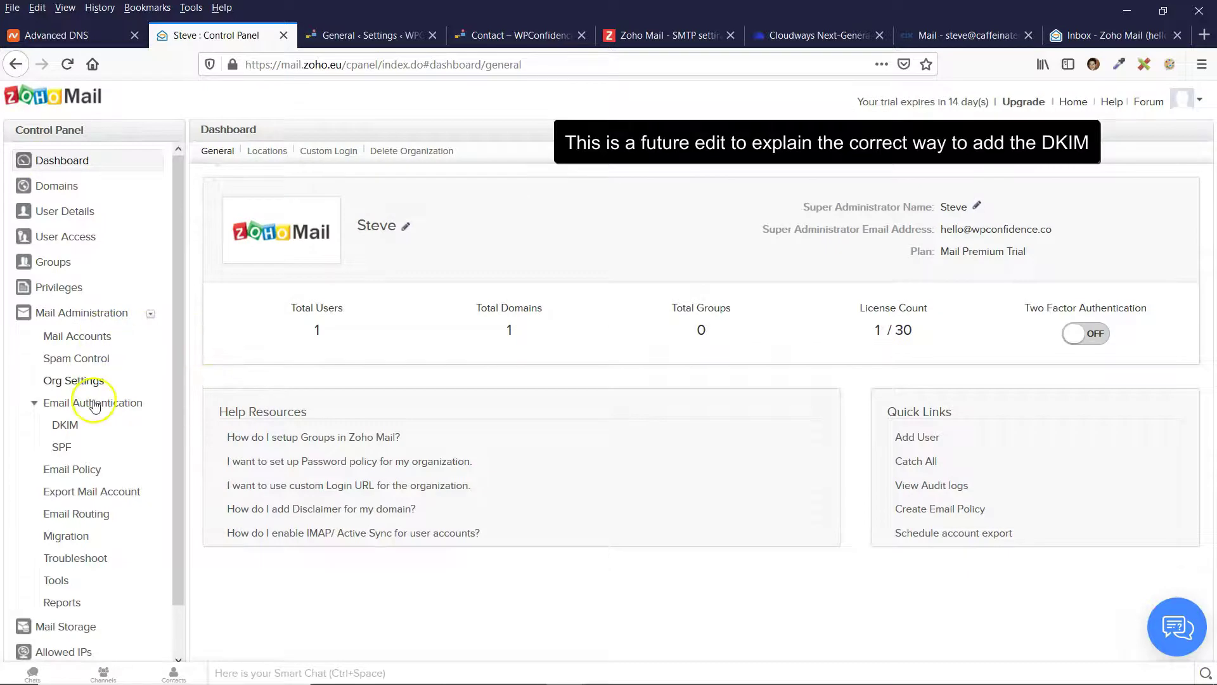
pyautogui.click(64, 420)
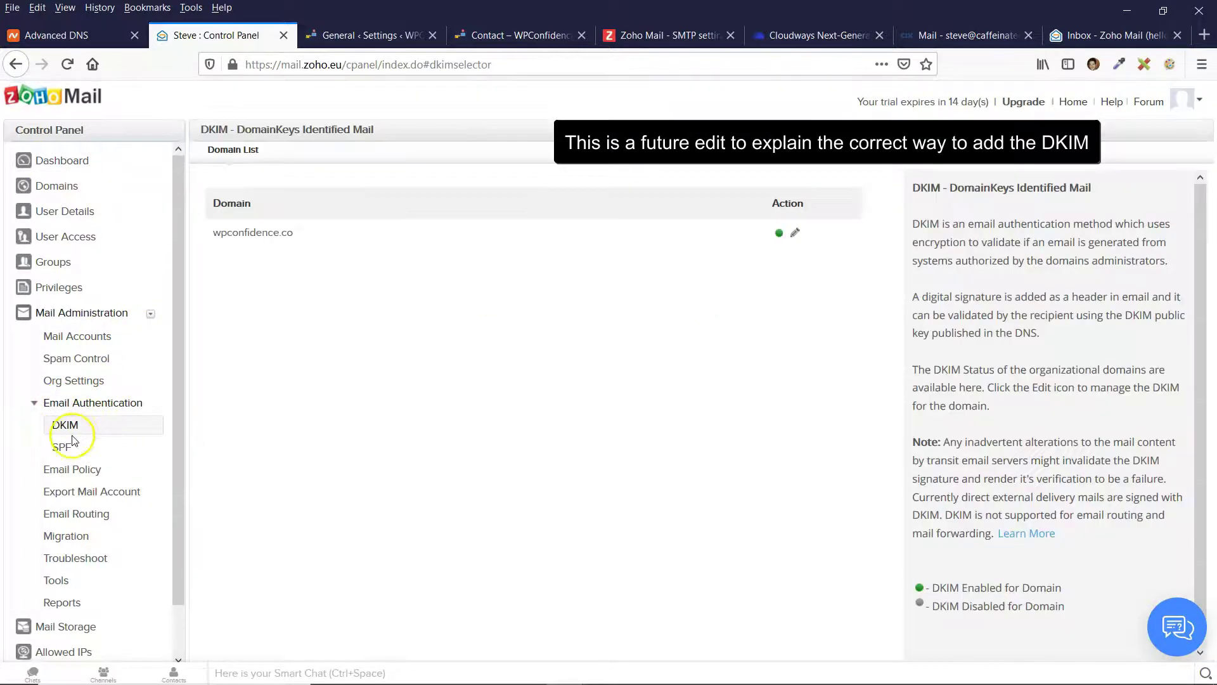
# Open the admin selector's DKIM TXT record details for wpconfidence.co.
pyautogui.click(64, 425)
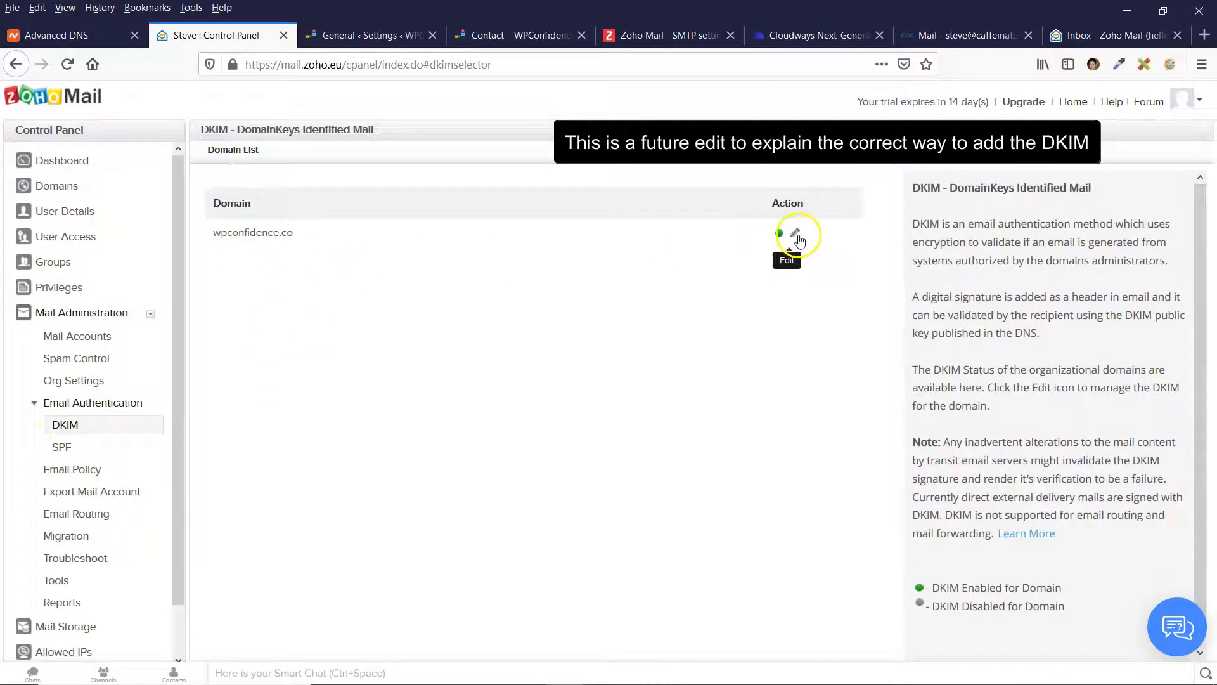
pyautogui.click(796, 233)
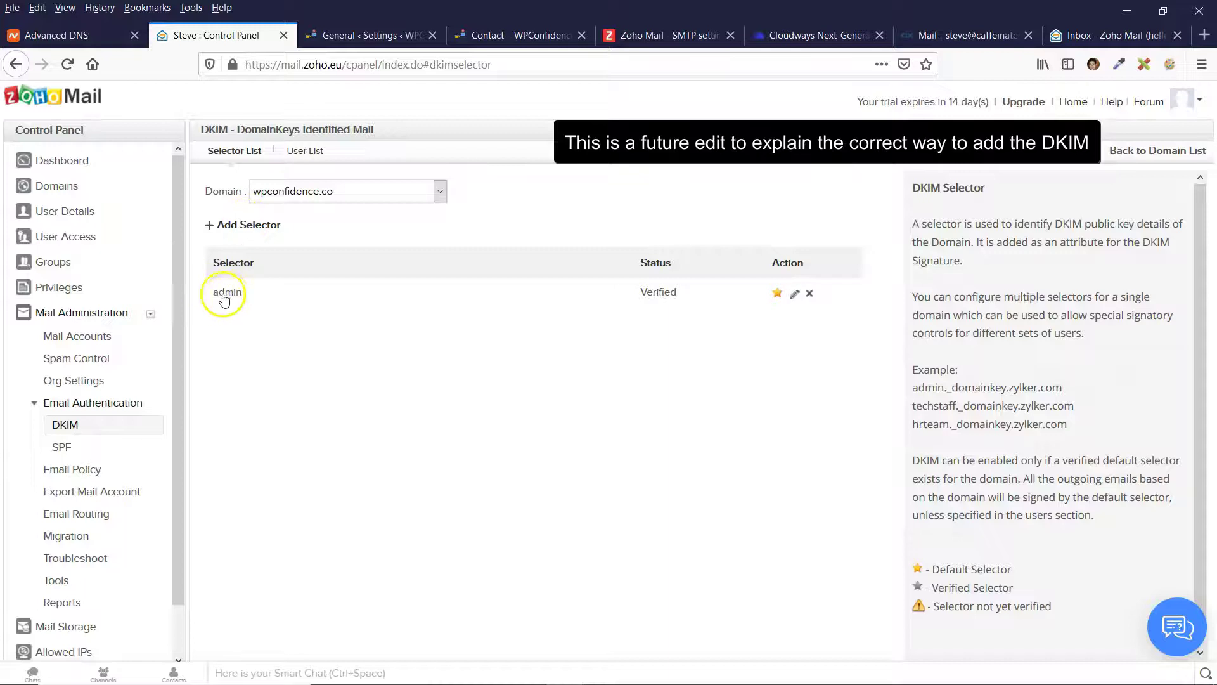
pyautogui.click(796, 297)
pyautogui.moveTo(253, 304); pyautogui.dragTo(315, 313)
# Copy Zoho's DKIM host name admin._domainkey.wpconfidence.co.
pyautogui.click(371, 394)
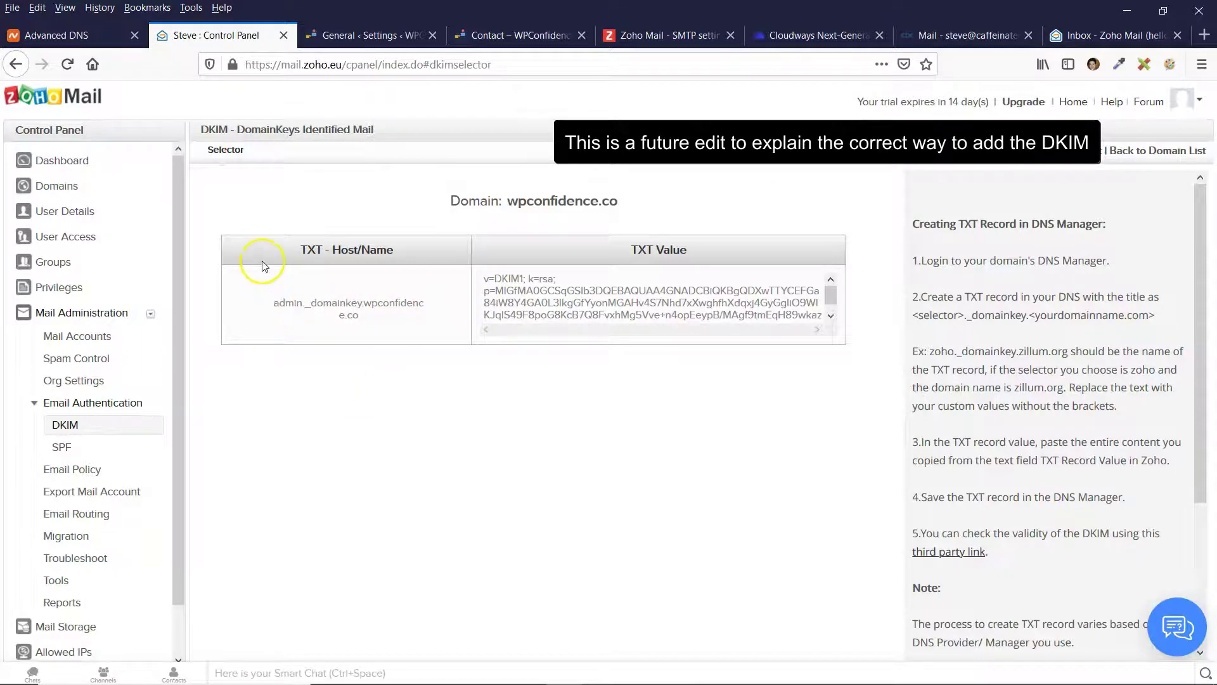
pyautogui.tripleClick(300, 302)
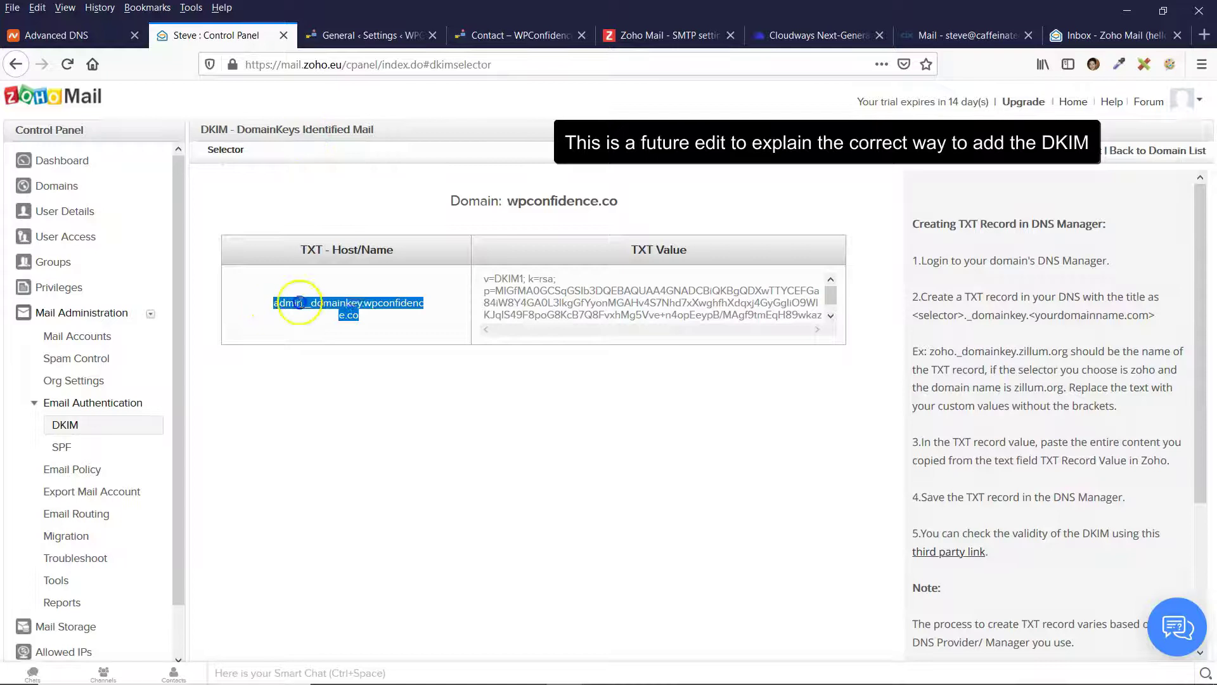
pyautogui.click(89, 36)
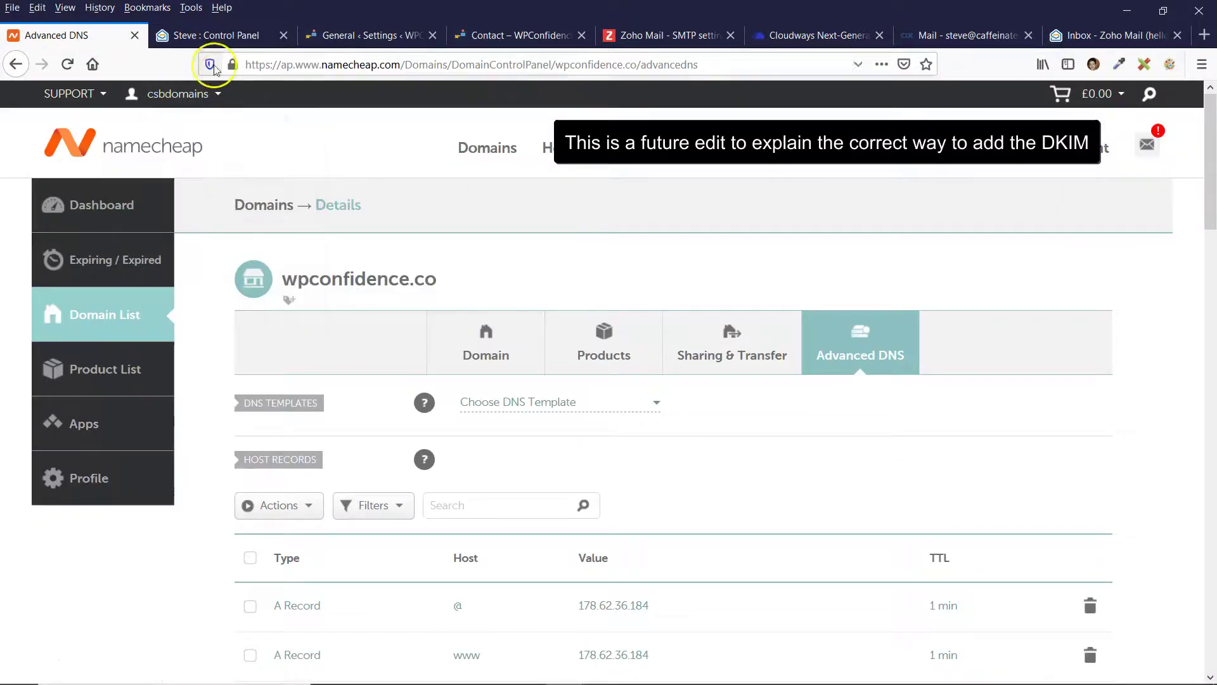
pyautogui.click(215, 35)
pyautogui.click(263, 289)
pyautogui.tripleClick(276, 305)
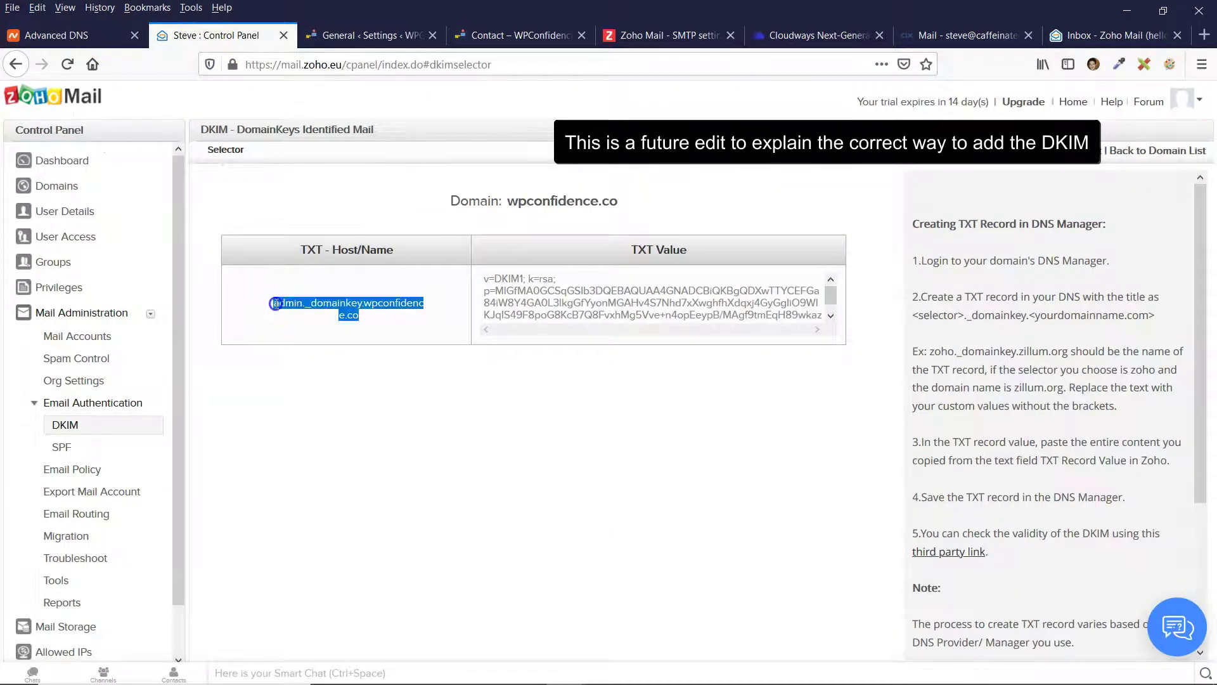
pyautogui.rightClick(325, 306)
pyautogui.click(344, 332)
# Switch to Namecheap and scroll to wpconfidence.co's host records.
pyautogui.hotkey('ctrl', 'shift', 'Tab')
pyautogui.scroll(2, 469, 415)
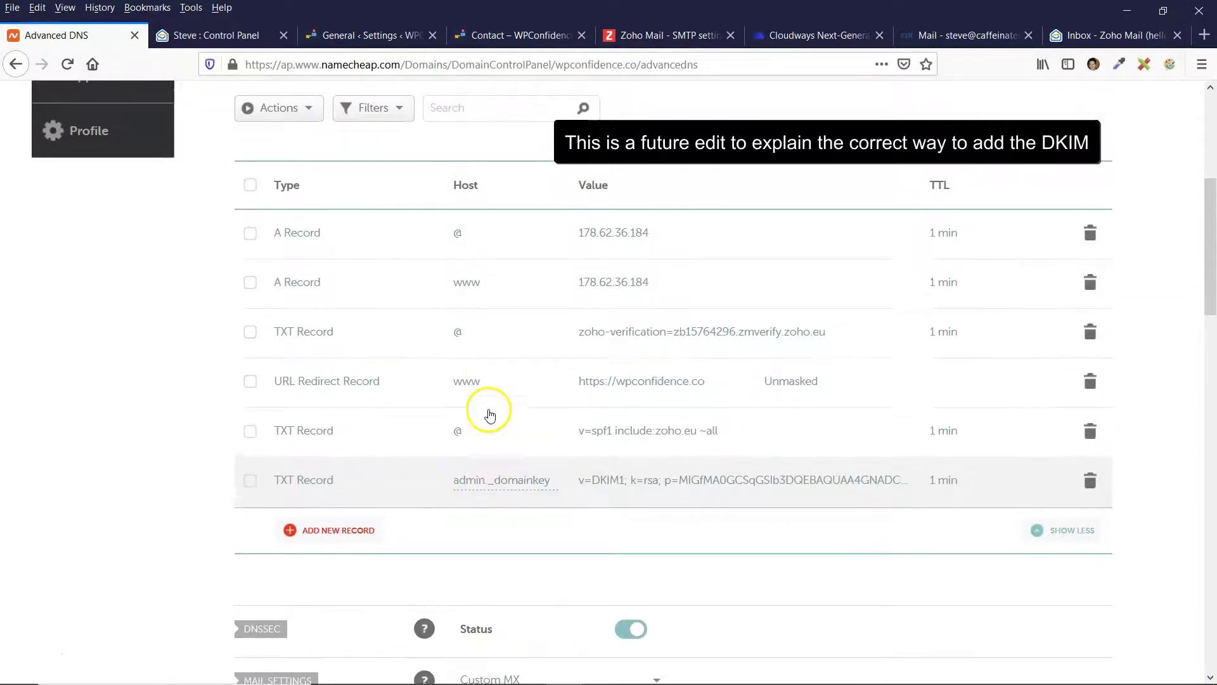
pyautogui.scroll(-3, 488, 413)
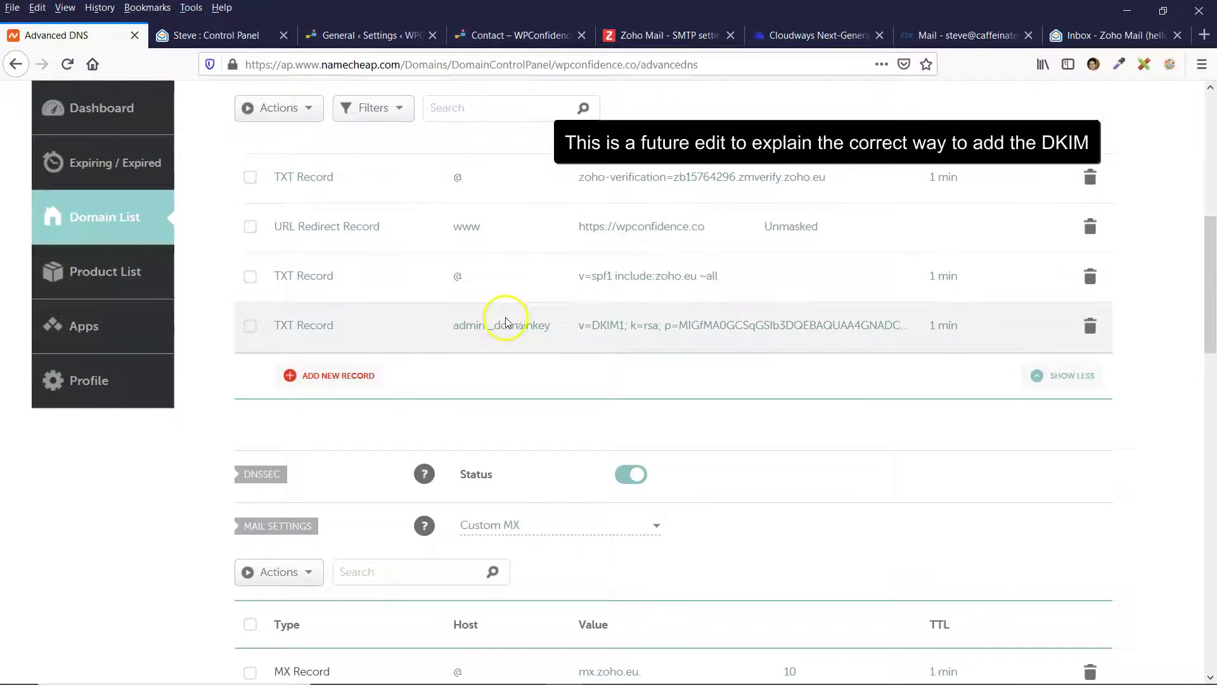
# Edit the admin._domainkey TXT record in Namecheap, checking its host against Zoho.
pyautogui.click(529, 329)
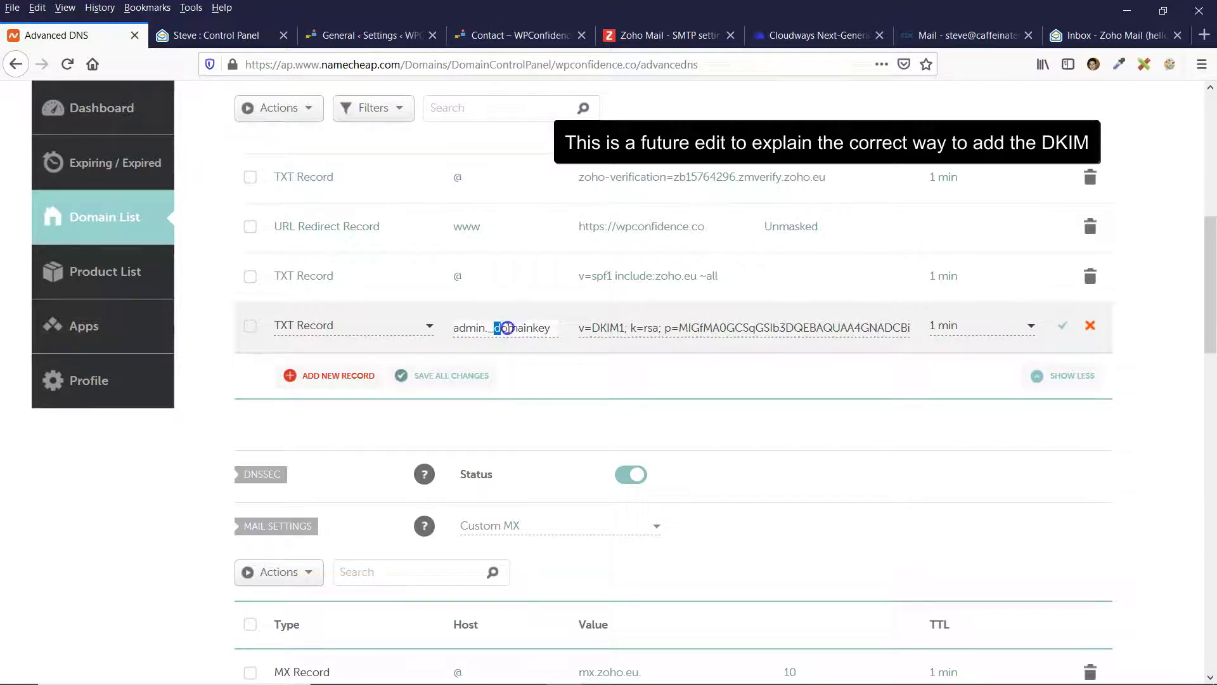
pyautogui.click(553, 330)
pyautogui.moveTo(551, 326); pyautogui.dragTo(461, 322)
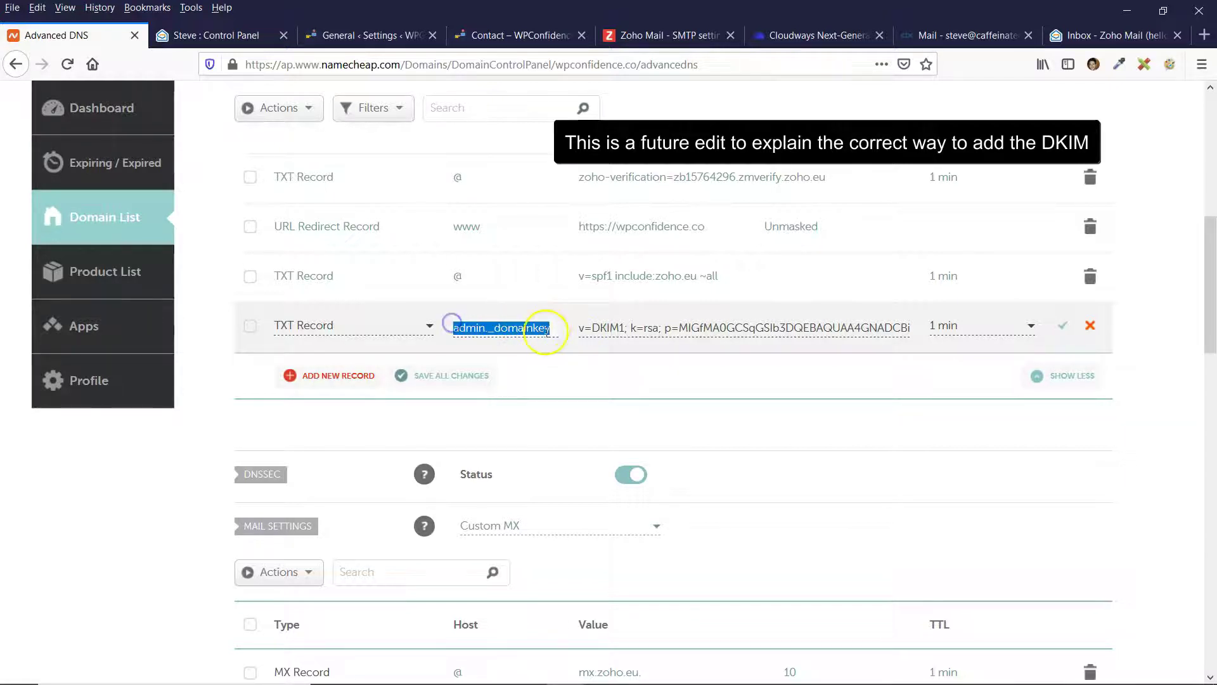
pyautogui.click(215, 35)
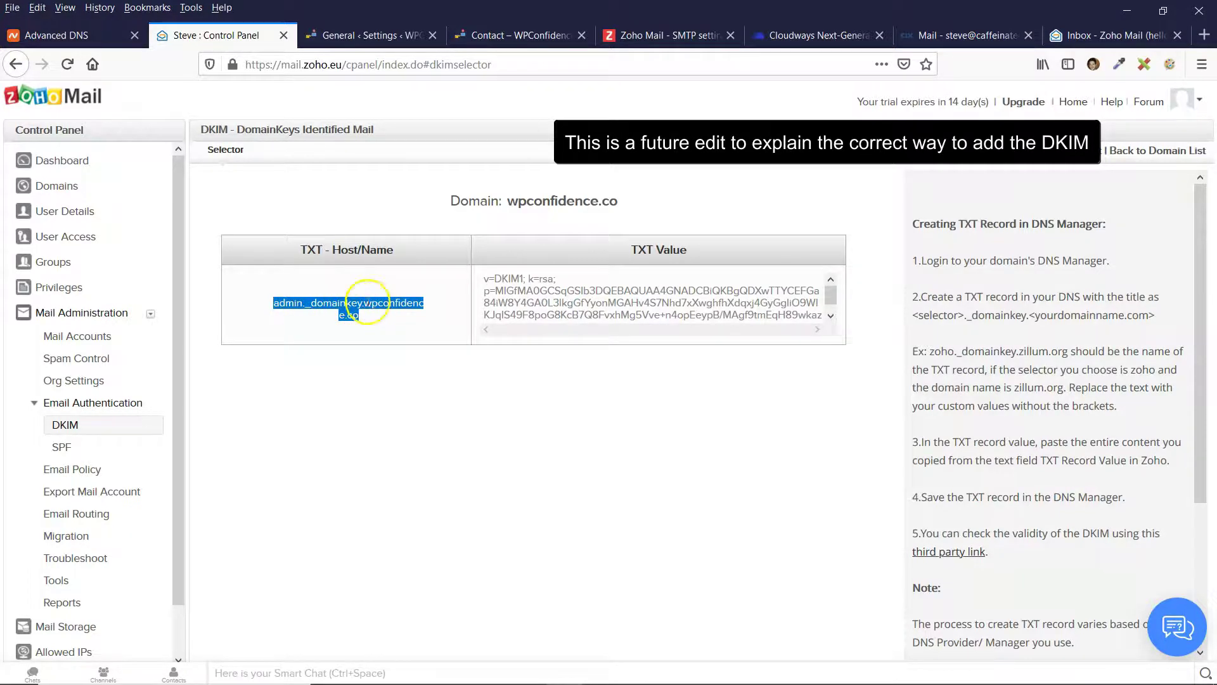
pyautogui.click(104, 39)
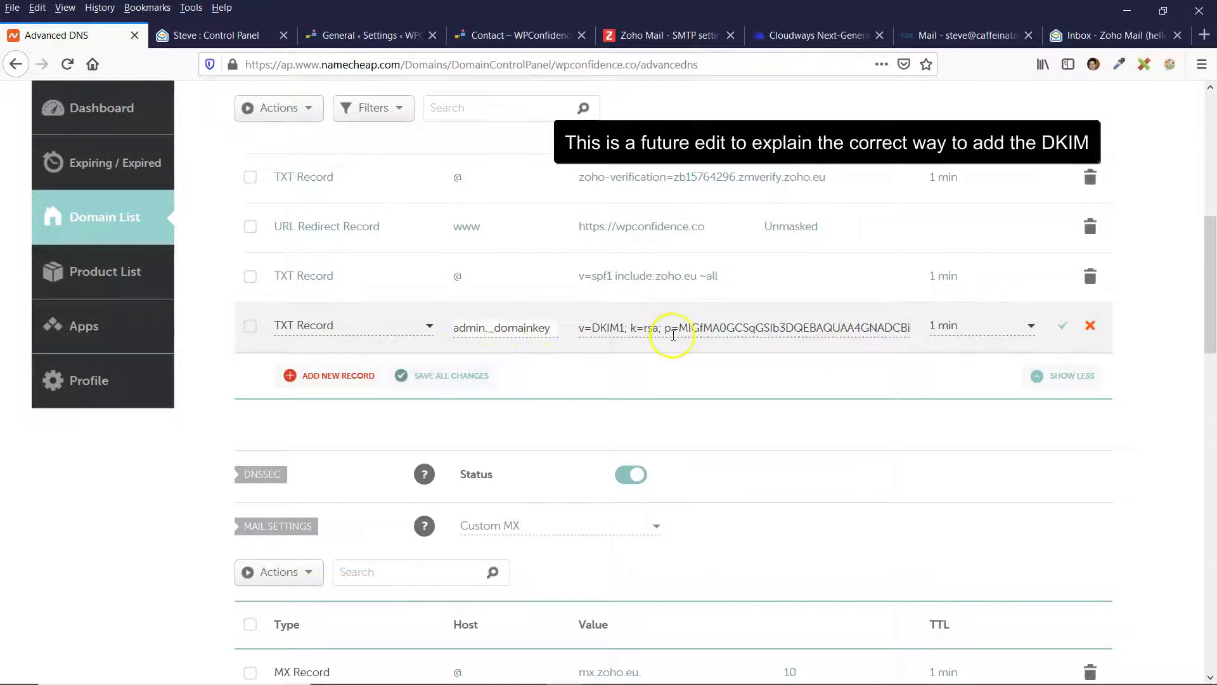
pyautogui.moveTo(625, 327); pyautogui.dragTo(793, 327)
# Replace the record's value with Zoho's v=DKIM1 TXT value and save it.
pyautogui.click(232, 36)
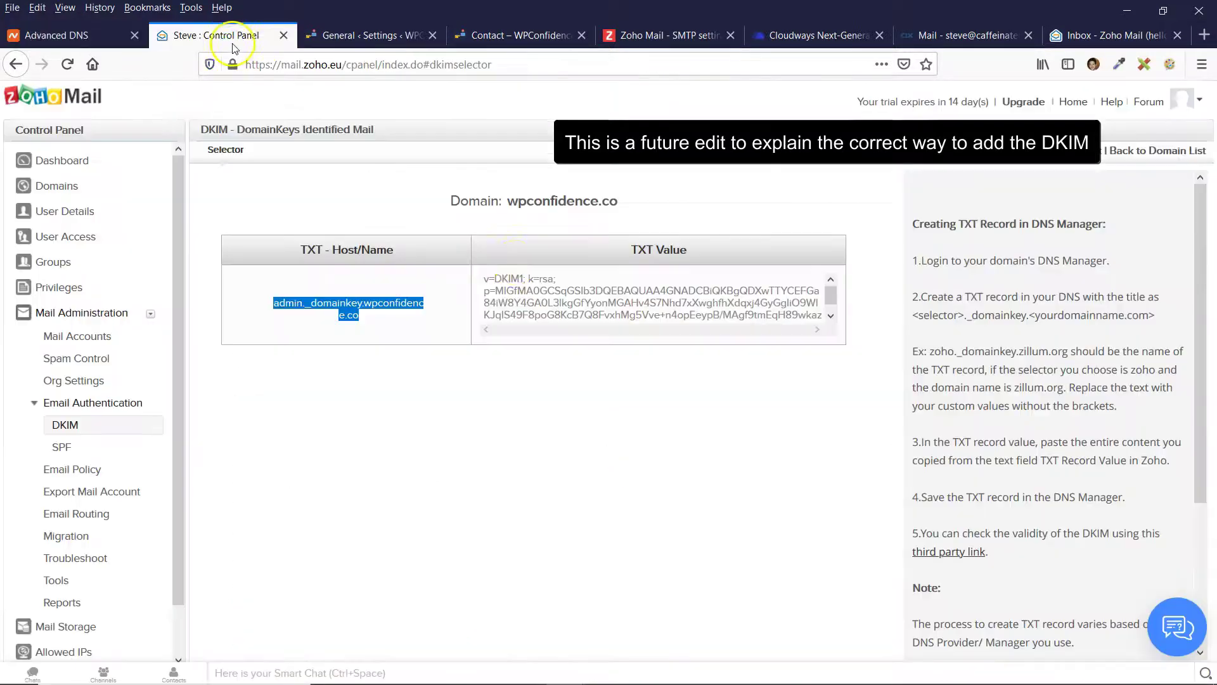
pyautogui.click(516, 280)
pyautogui.hotkey('ctrl', 'a')
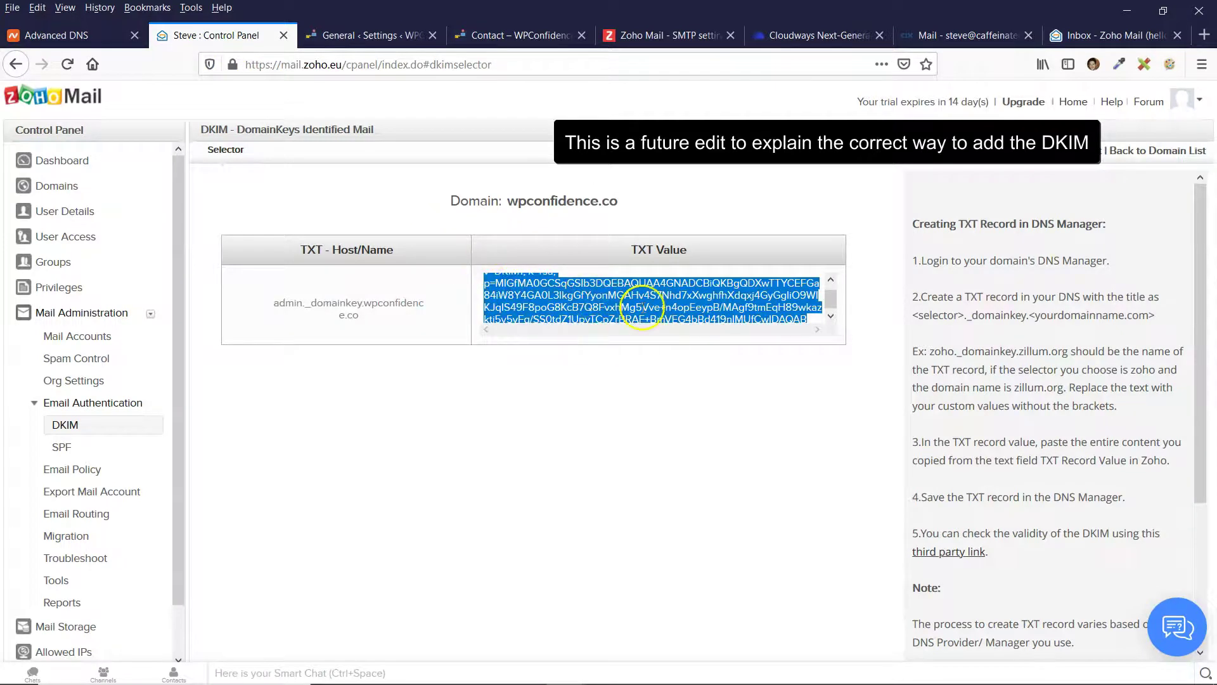
pyautogui.rightClick(640, 295)
pyautogui.click(672, 341)
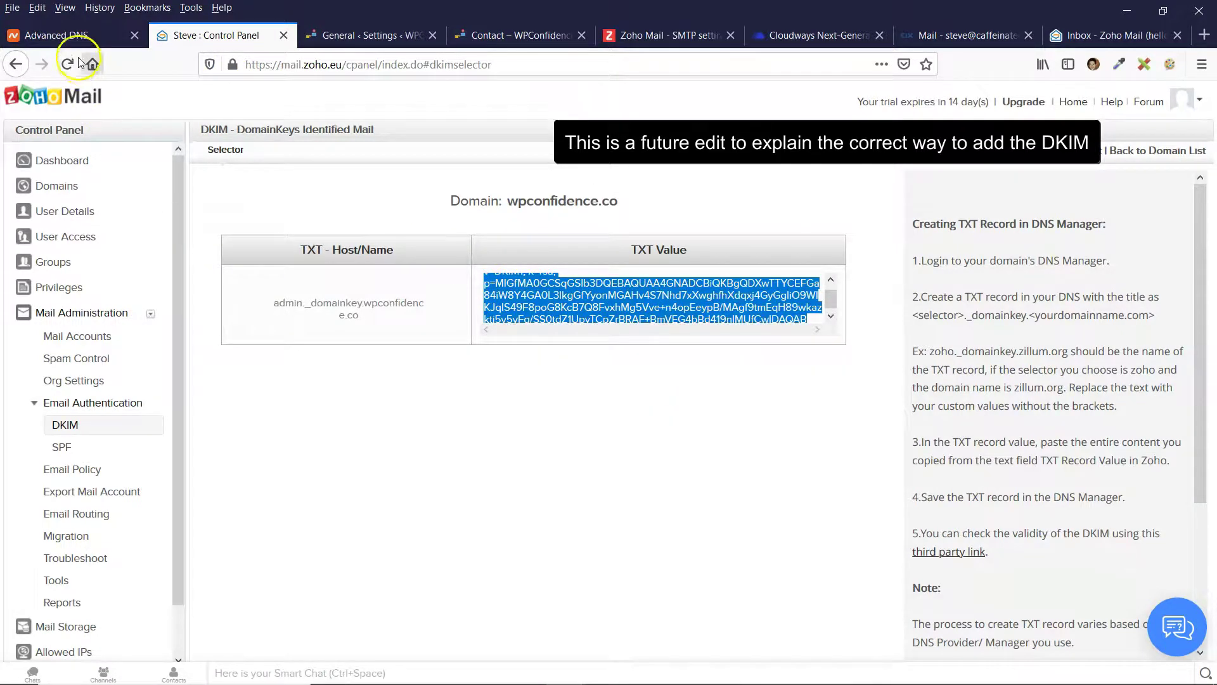
pyautogui.click(84, 39)
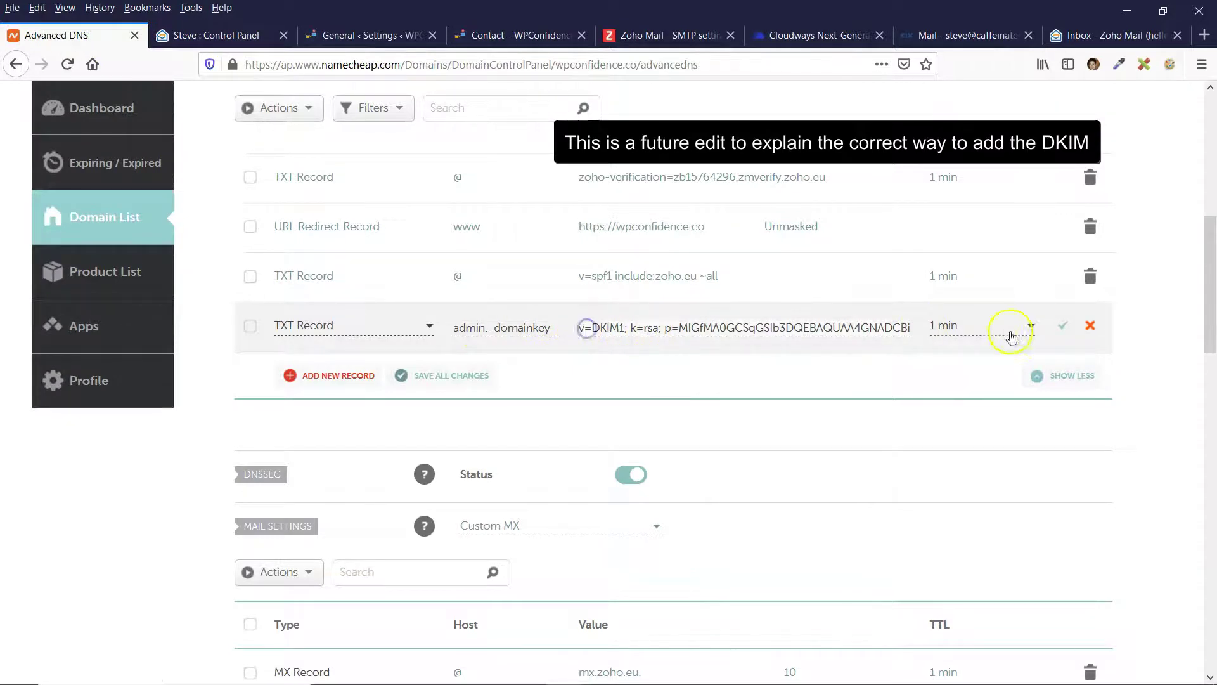
pyautogui.click(1065, 326)
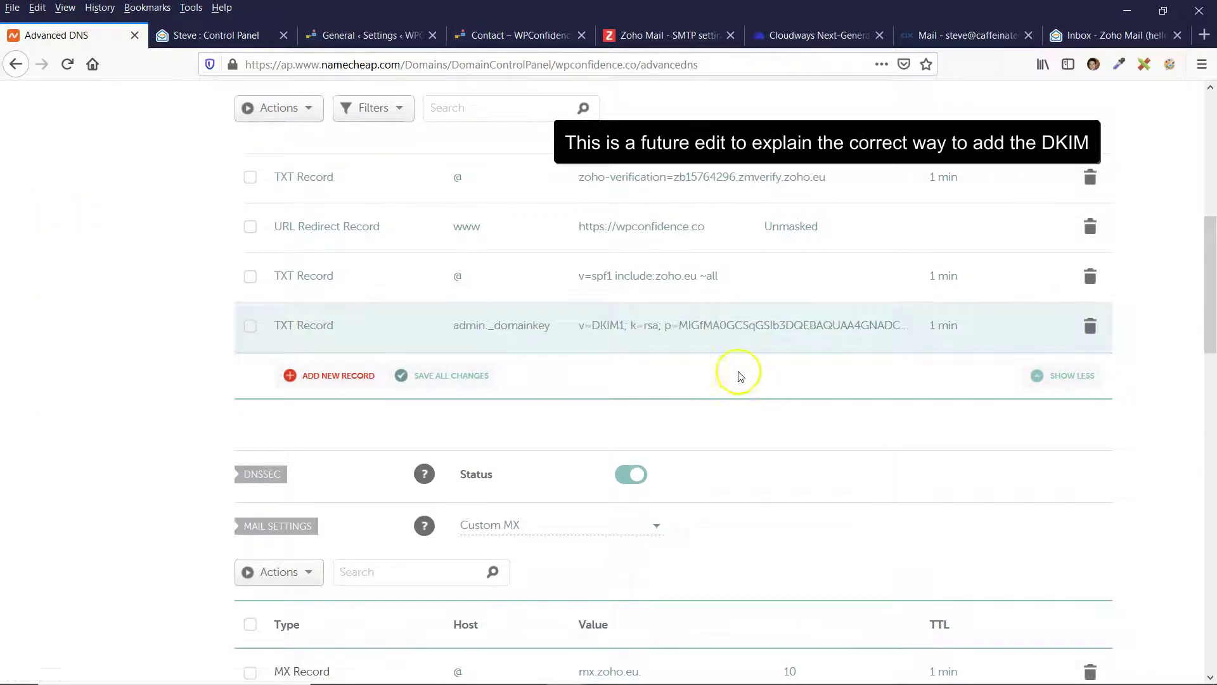
pyautogui.click(209, 37)
pyautogui.click(589, 419)
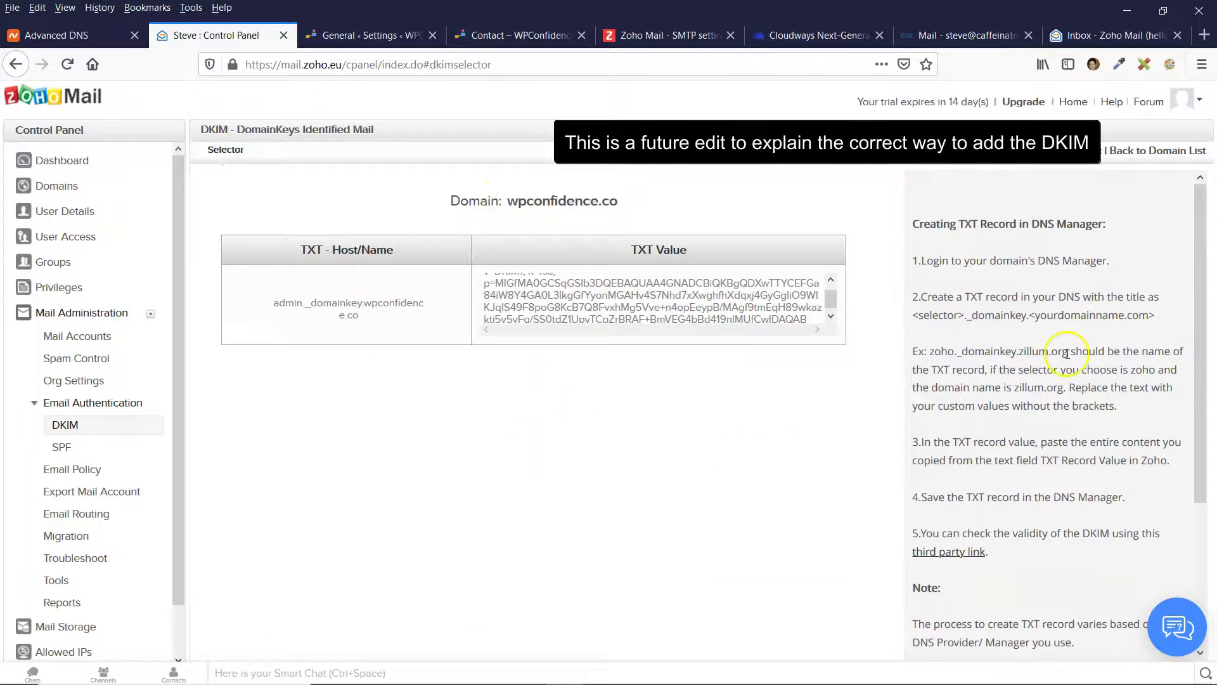
# Confirm the admin selector shows Verified, then go back to the DKIM domain list.
pyautogui.scroll(-3, 959, 392)
pyautogui.scroll(3, 968, 358)
pyautogui.click(1014, 149)
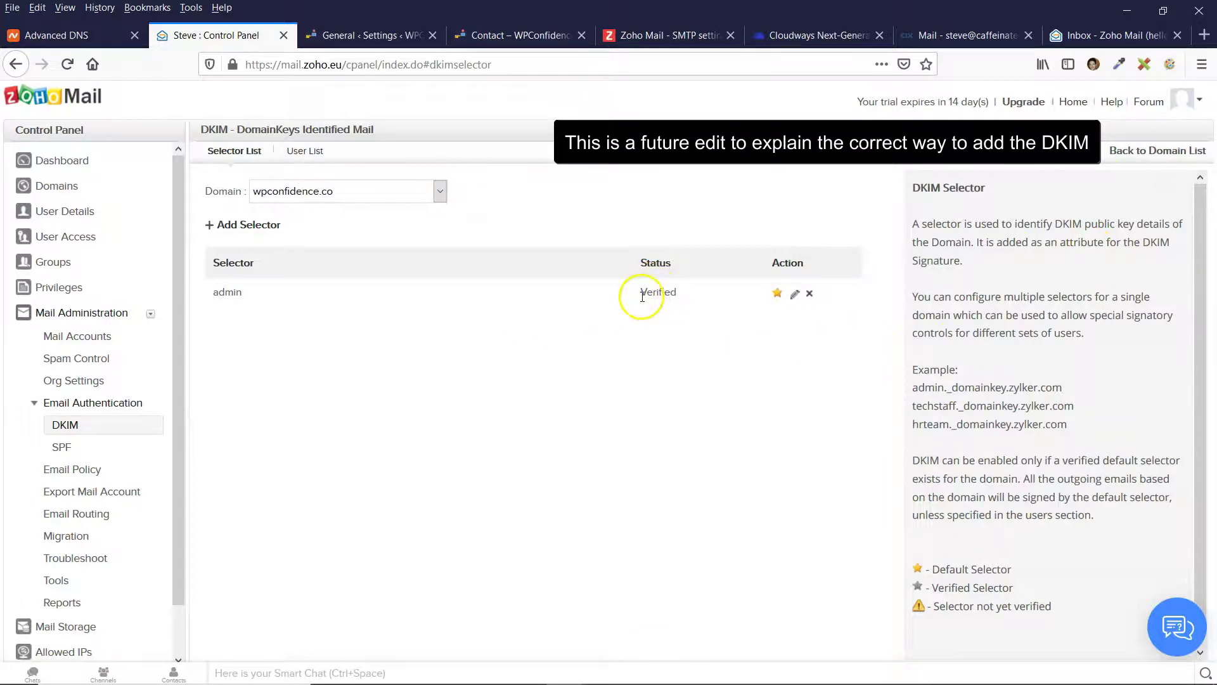
pyautogui.click(779, 293)
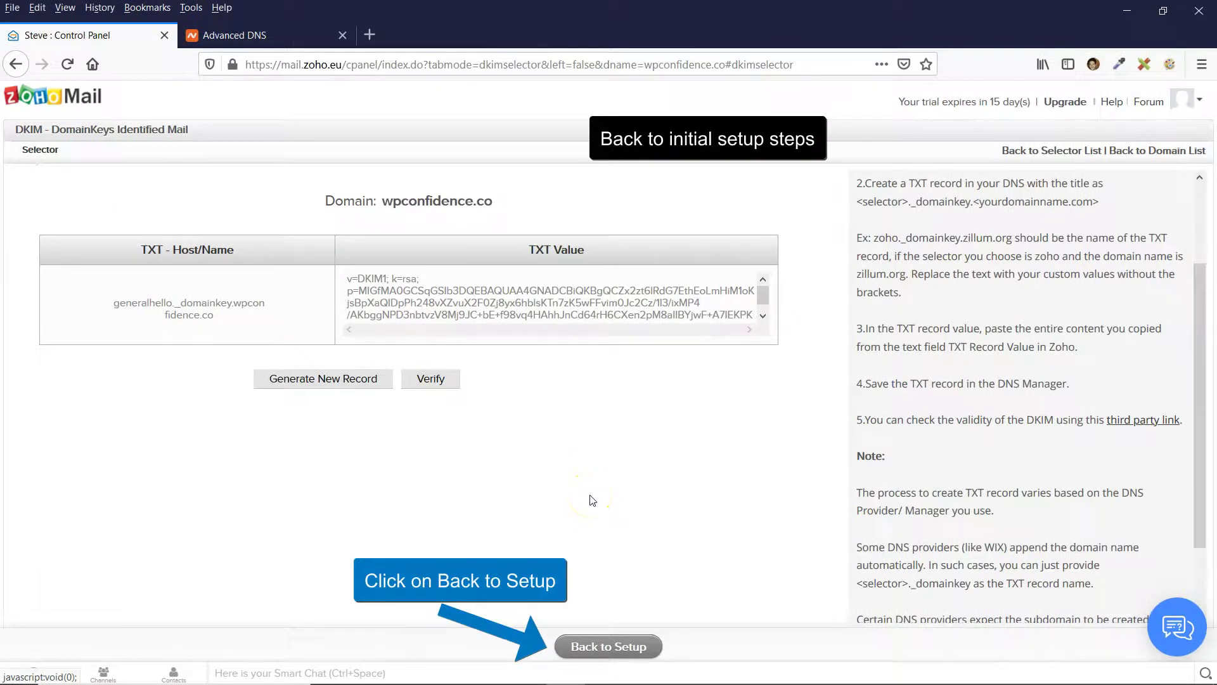
# Go back to Domain Setup and read the Email Migration guidance on credentials and MX records.
pyautogui.click(607, 647)
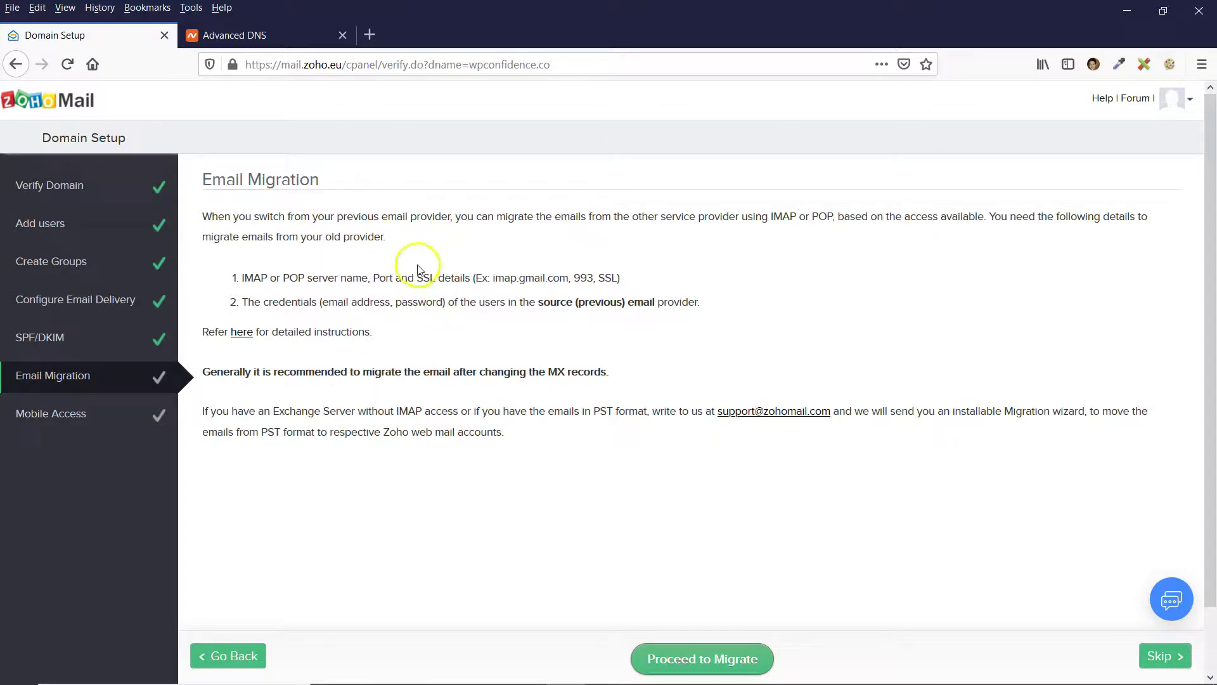
pyautogui.moveTo(461, 303); pyautogui.dragTo(464, 319)
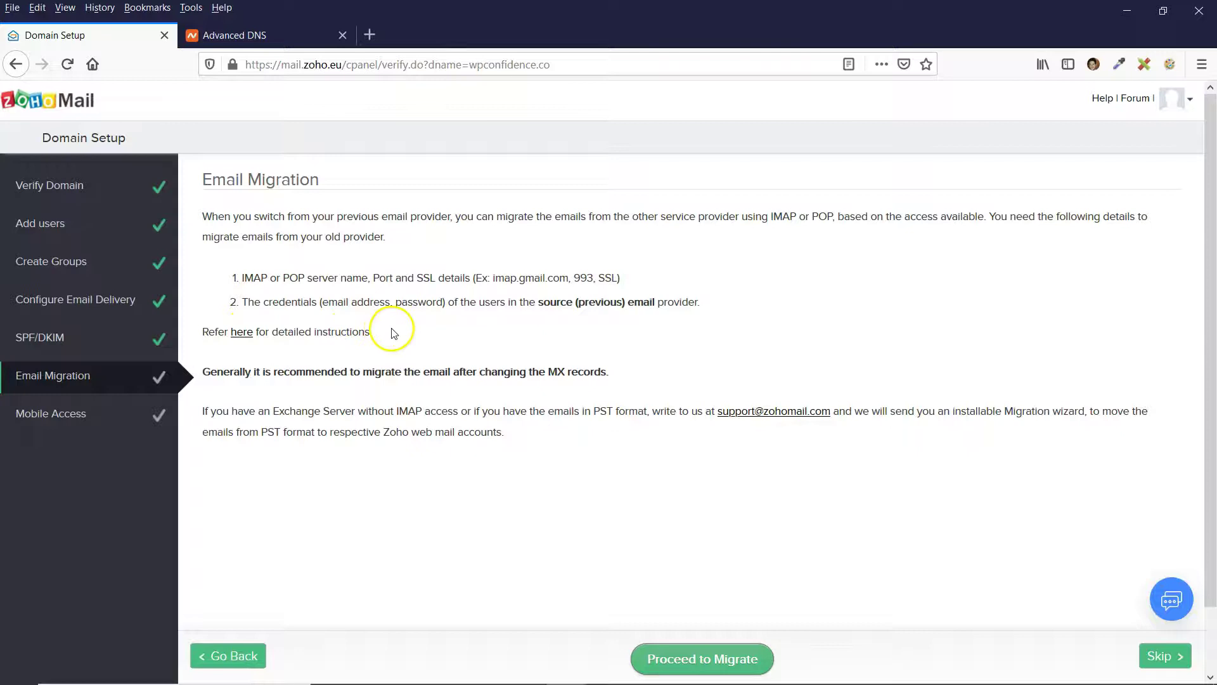
pyautogui.moveTo(297, 371); pyautogui.dragTo(476, 370)
pyautogui.click(480, 370)
pyautogui.click(423, 371)
pyautogui.moveTo(530, 371); pyautogui.dragTo(599, 371)
pyautogui.click(598, 369)
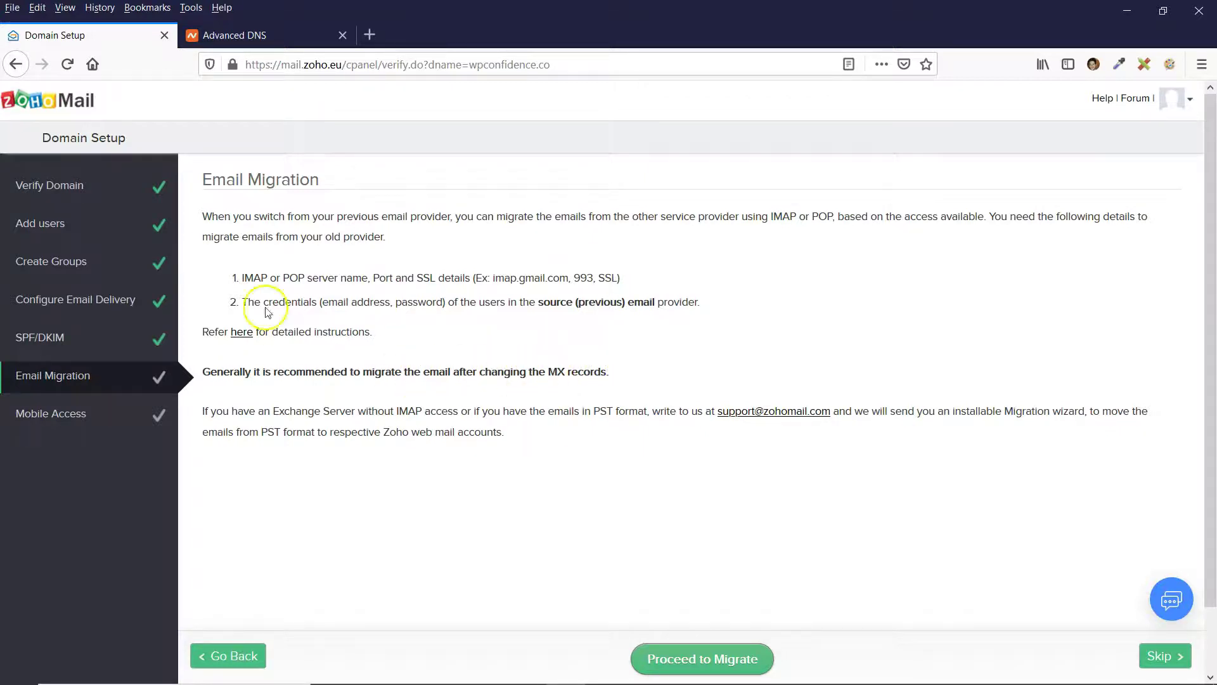
pyautogui.click(240, 33)
# Leave Namecheap's host records and return to the Zoho Mail domain setup page.
pyautogui.scroll(4, 562, 516)
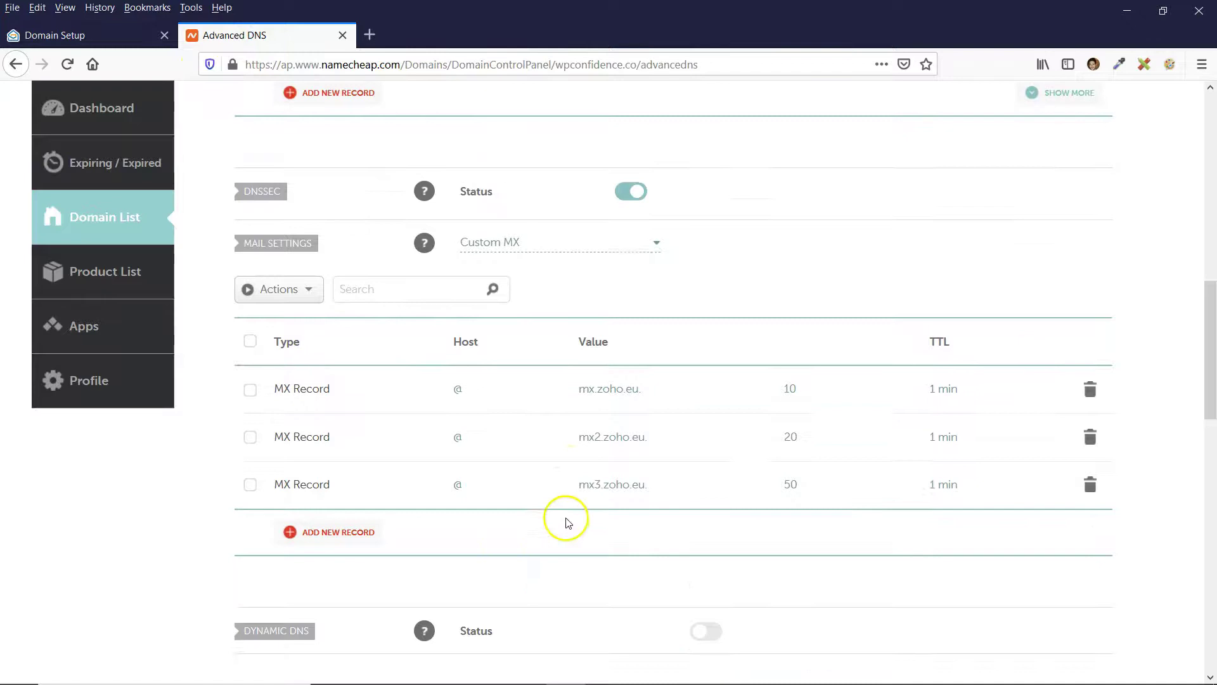
pyautogui.scroll(3, 619, 252)
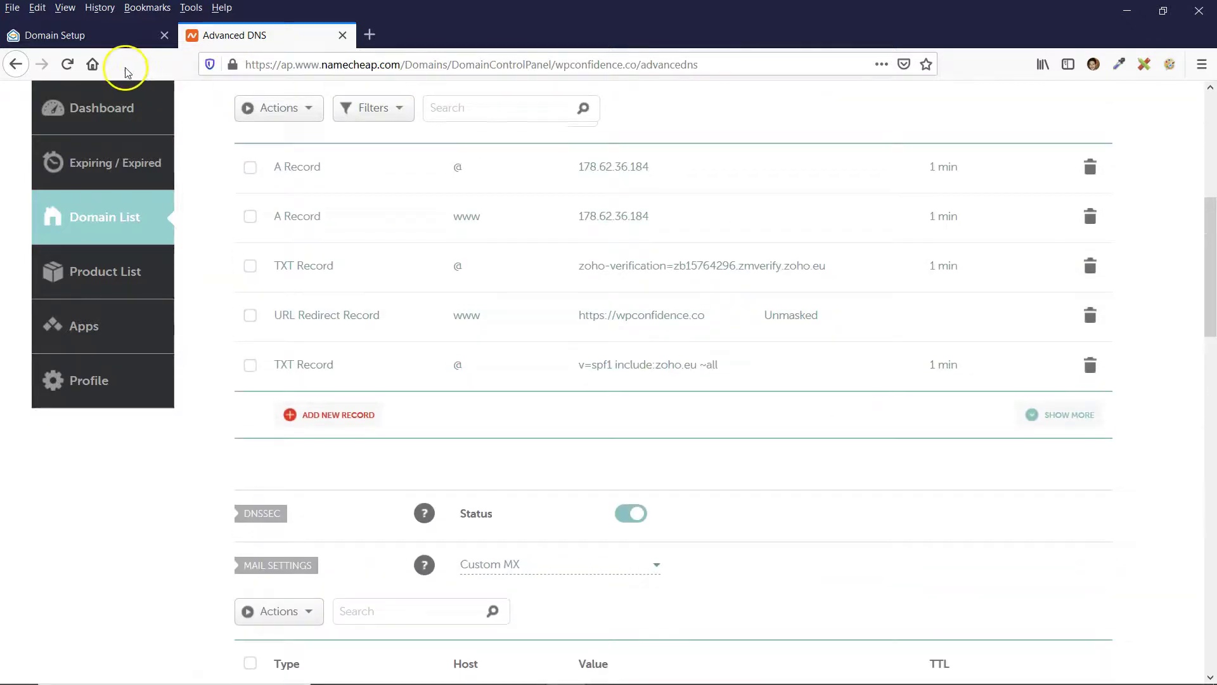
pyautogui.click(76, 35)
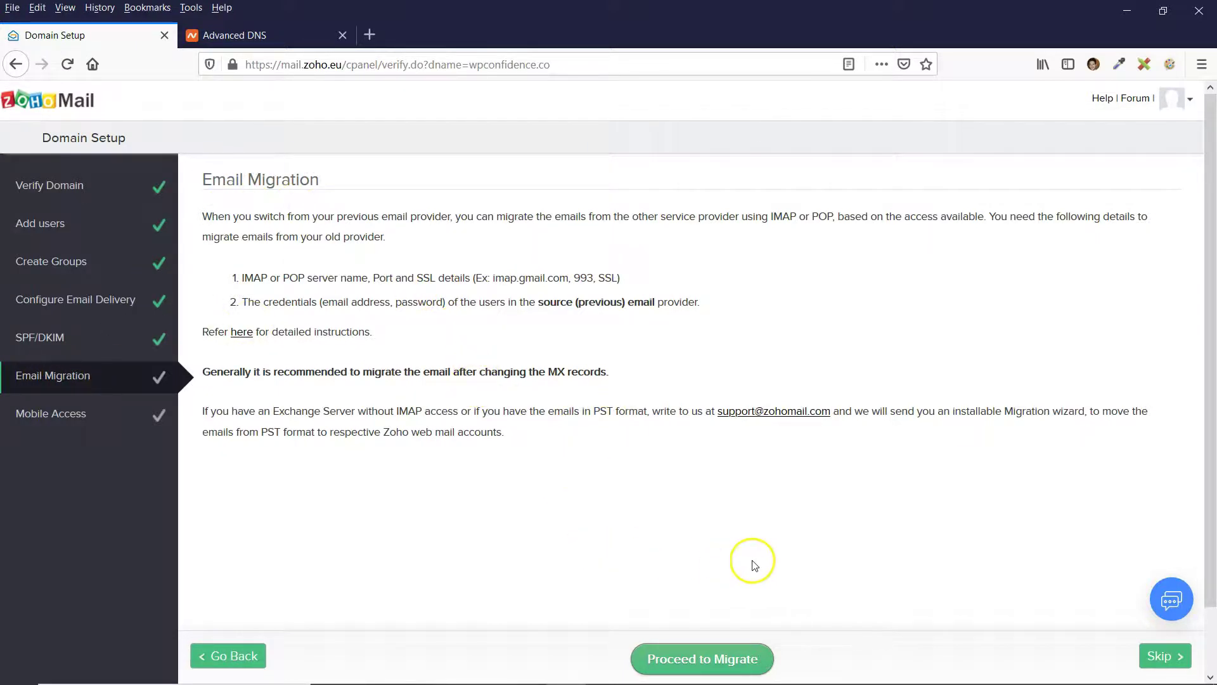
# Skip email migration, view the Zoho Mail Admin App page, then reach the mailbox via the account menu.
pyautogui.click(1164, 659)
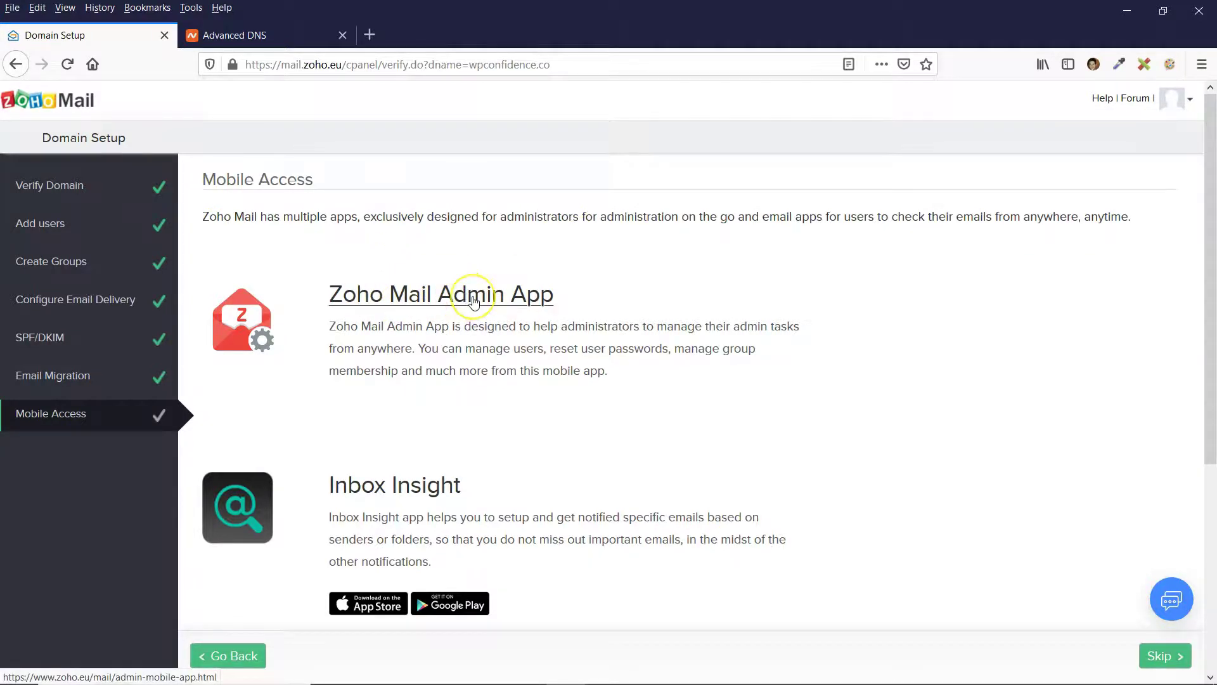
pyautogui.click(474, 300)
pyautogui.scroll(-5, 680, 307)
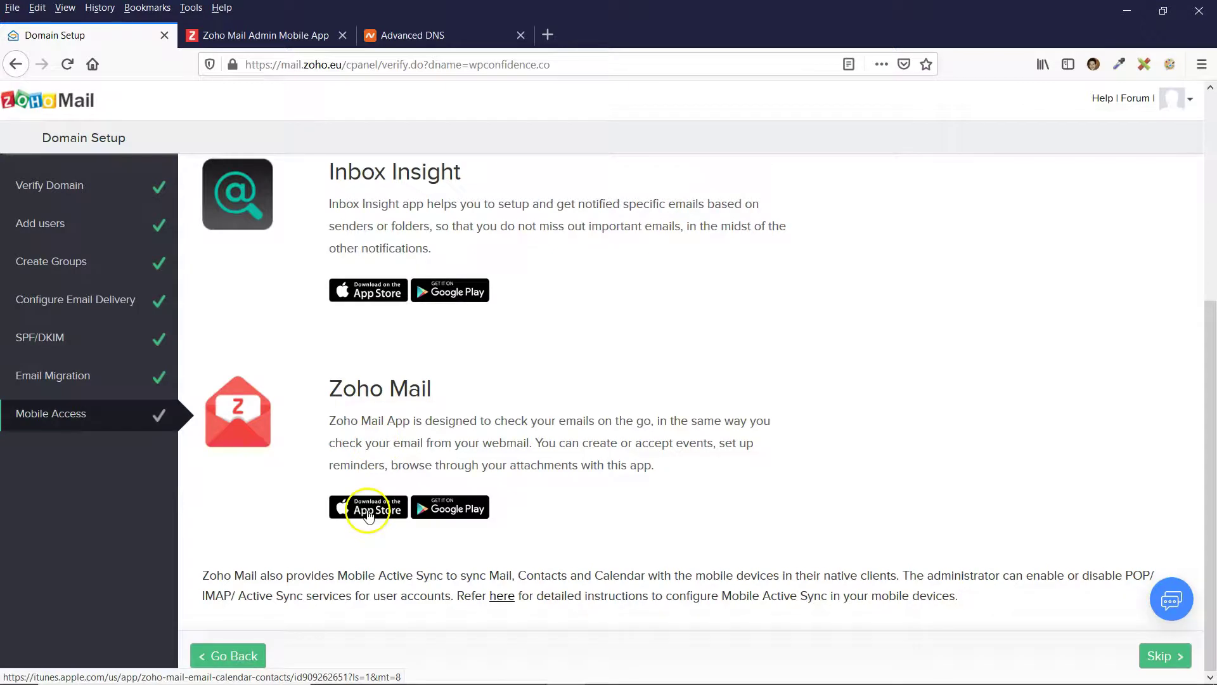
pyautogui.hotkey('ctrl', 'Tab')
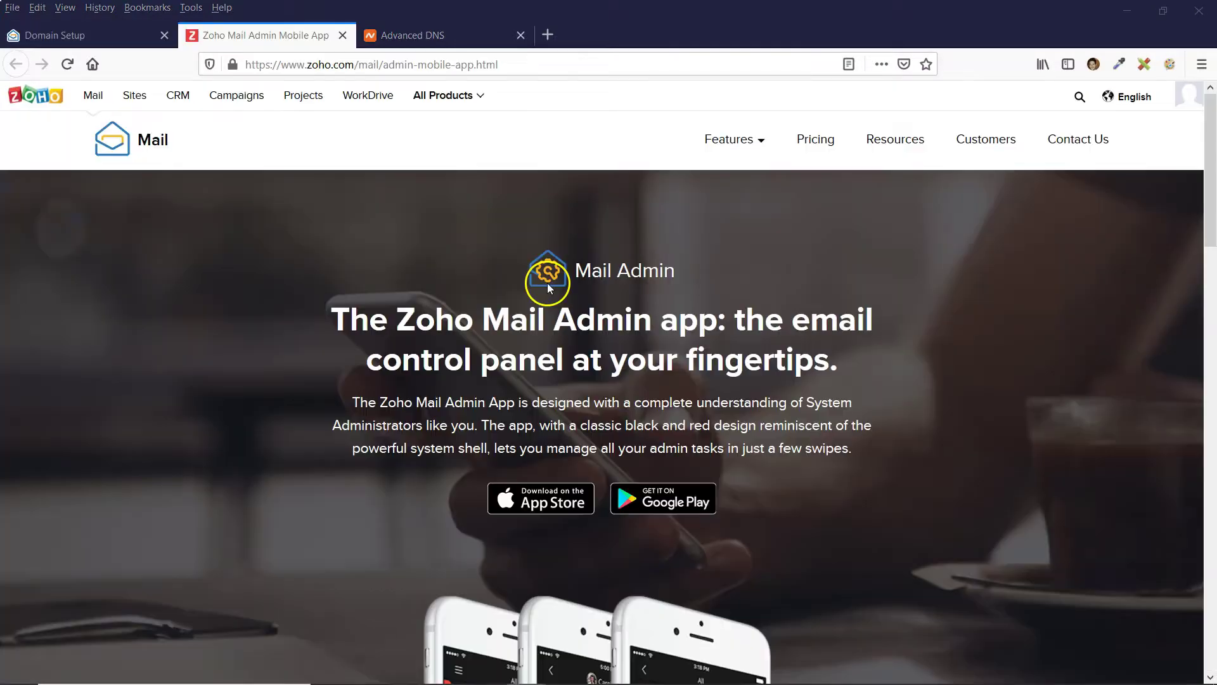
pyautogui.click(1191, 100)
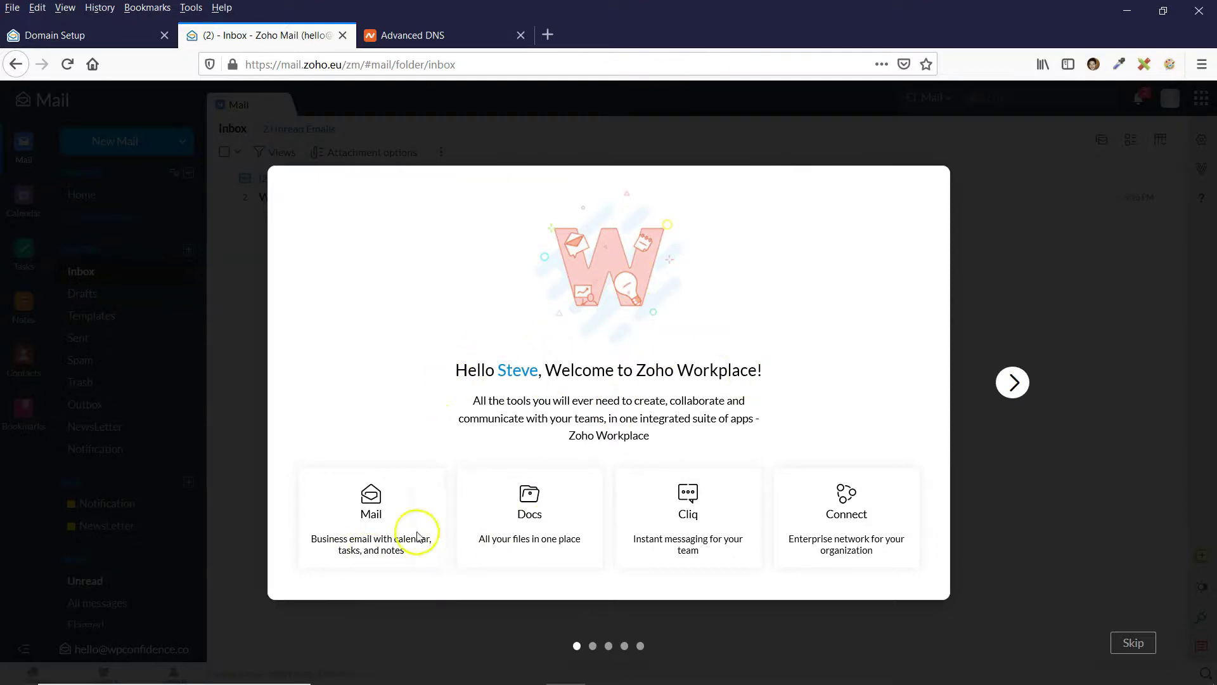
# Complete the welcome tour with London time zone, display name and the dark-blue inbox theme.
pyautogui.click(1012, 382)
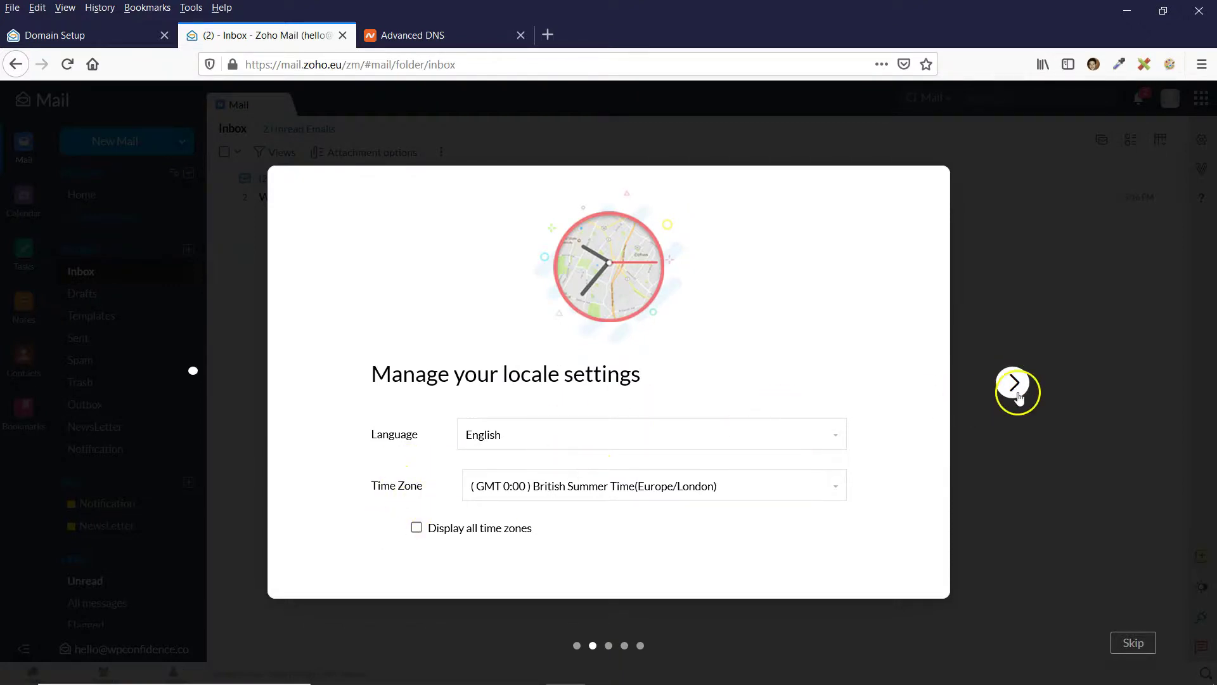
pyautogui.click(1014, 384)
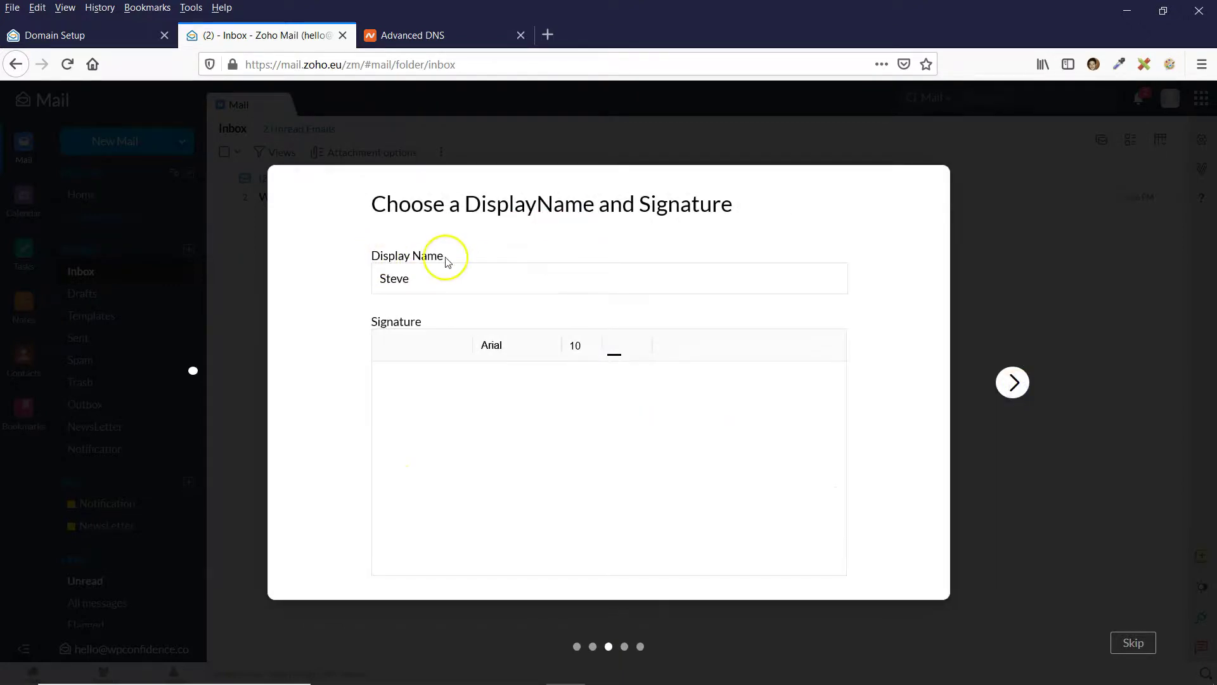
pyautogui.click(429, 389)
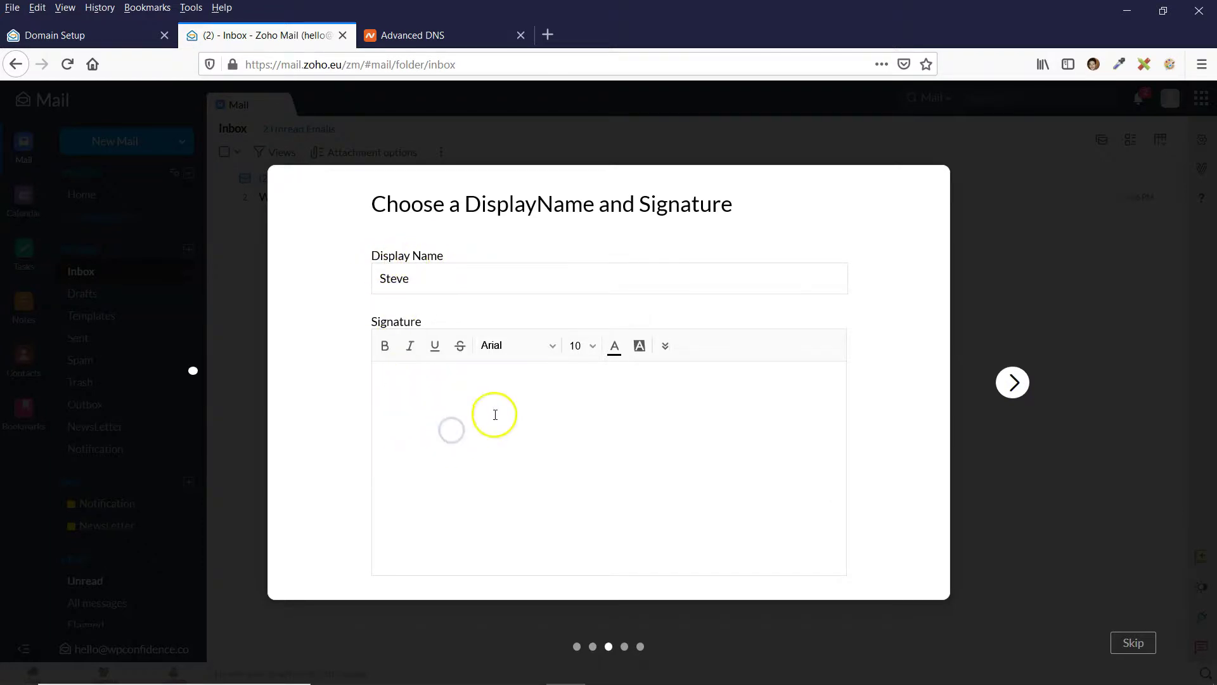
pyautogui.click(1014, 382)
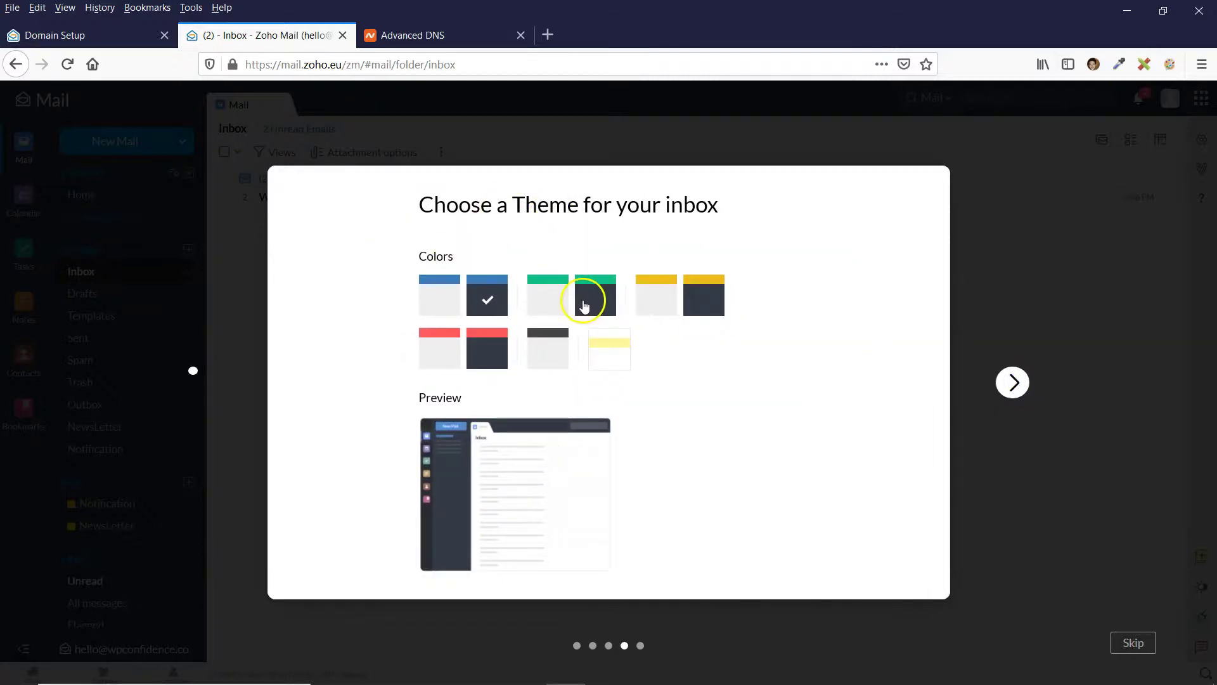
pyautogui.click(441, 298)
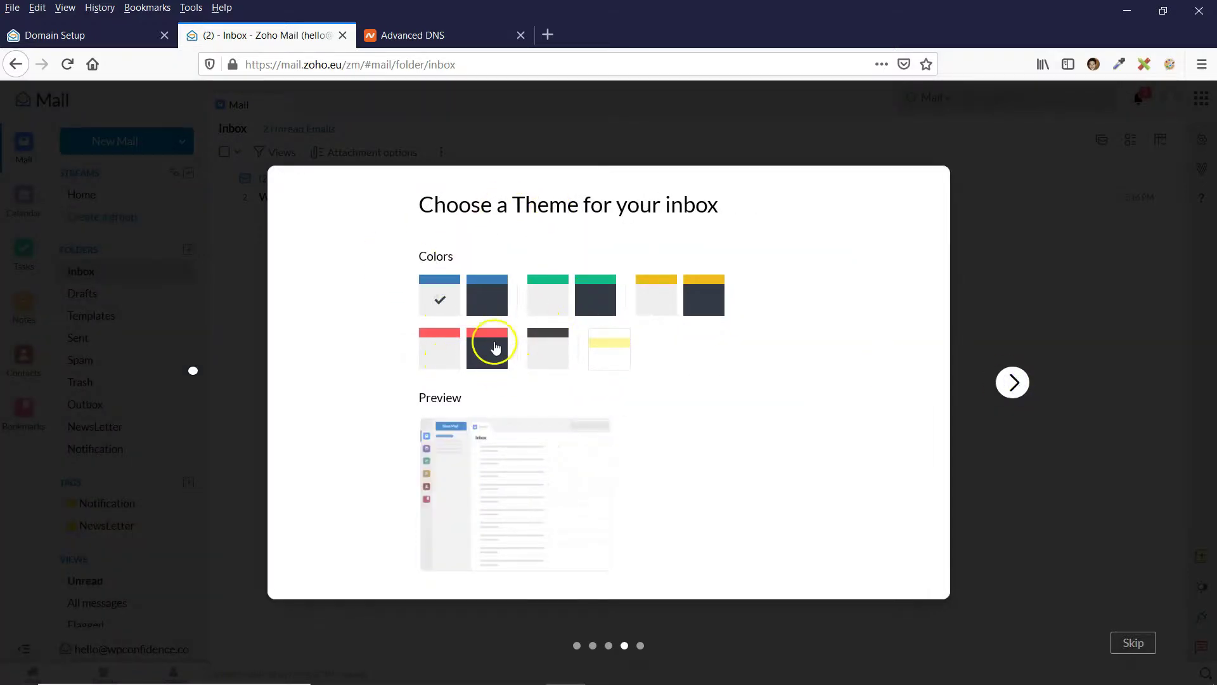
pyautogui.click(488, 309)
pyautogui.click(598, 498)
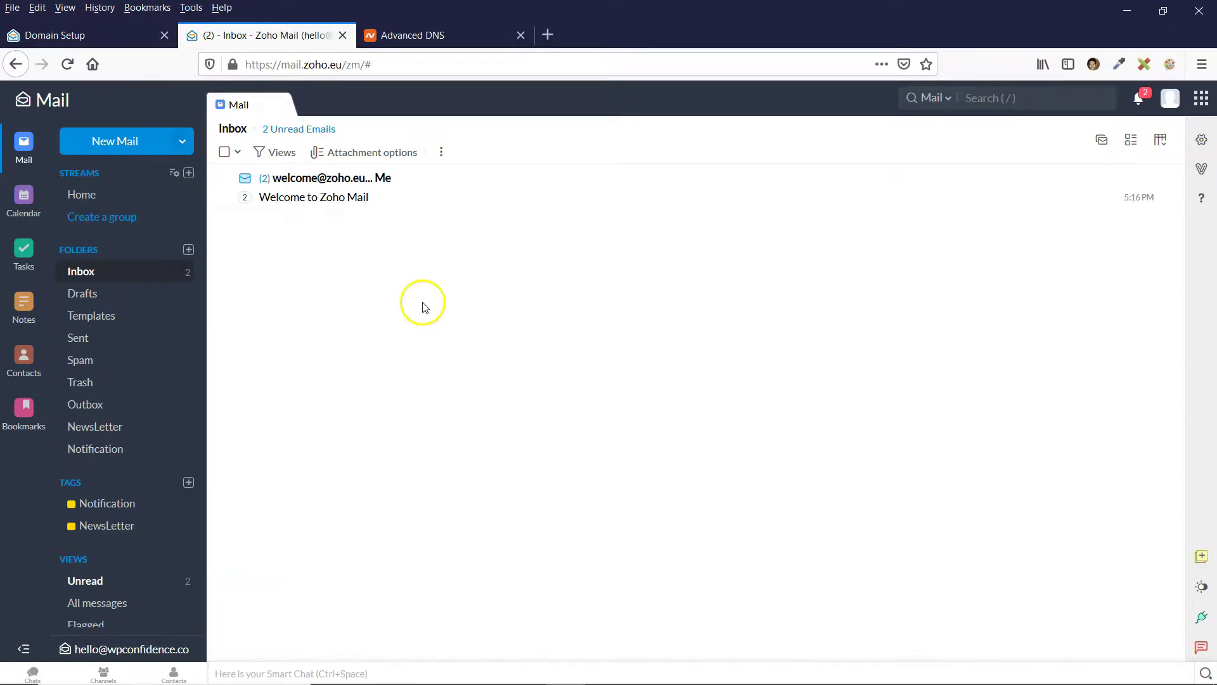
# Go from Domain Setup's SPF/DKIM step to the DKIM configuration page.
pyautogui.click(121, 35)
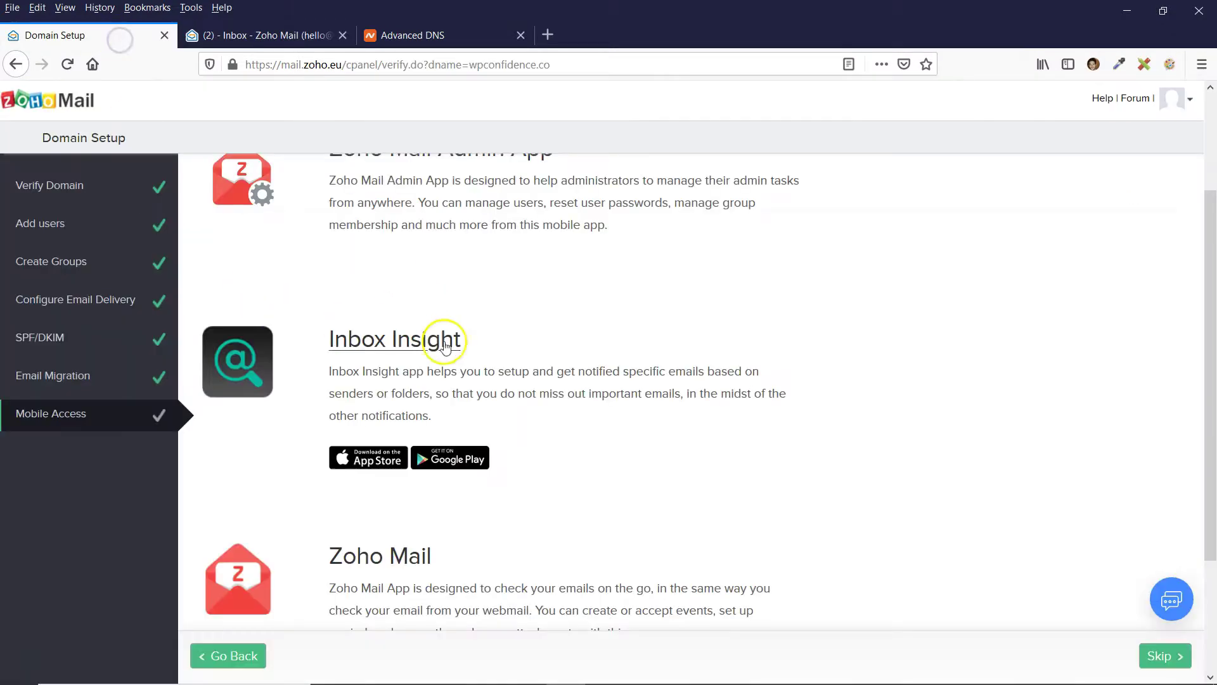
pyautogui.scroll(-3, 807, 480)
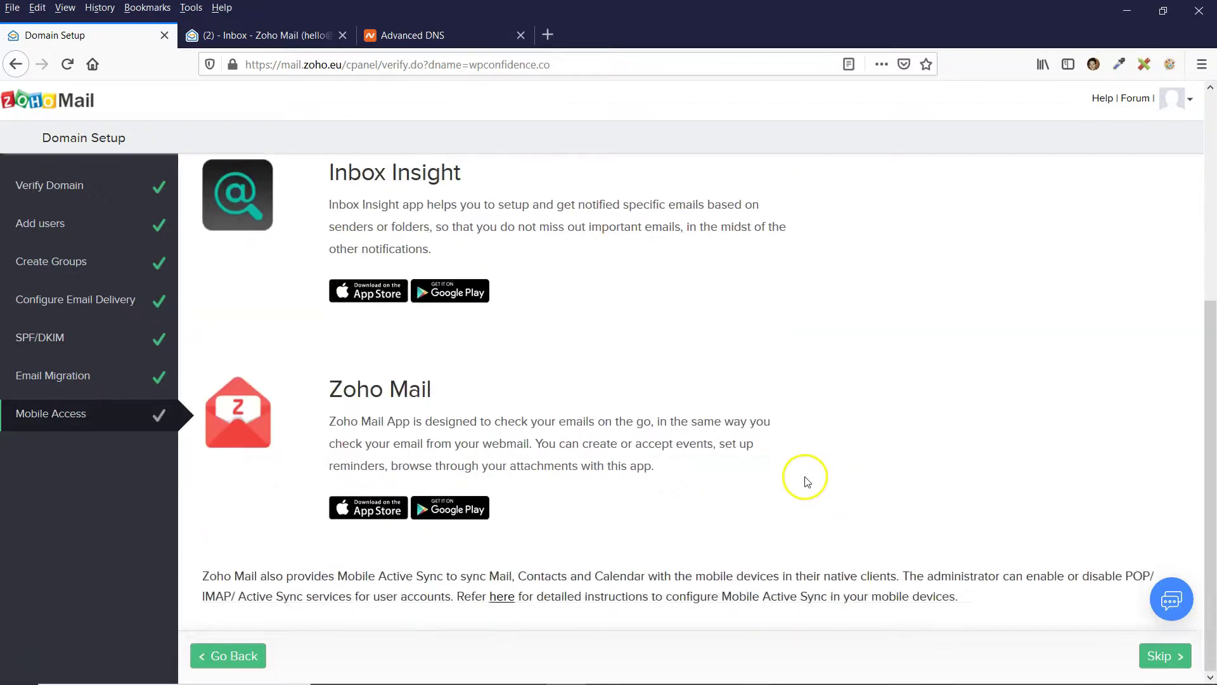
pyautogui.scroll(3, 807, 480)
pyautogui.click(56, 337)
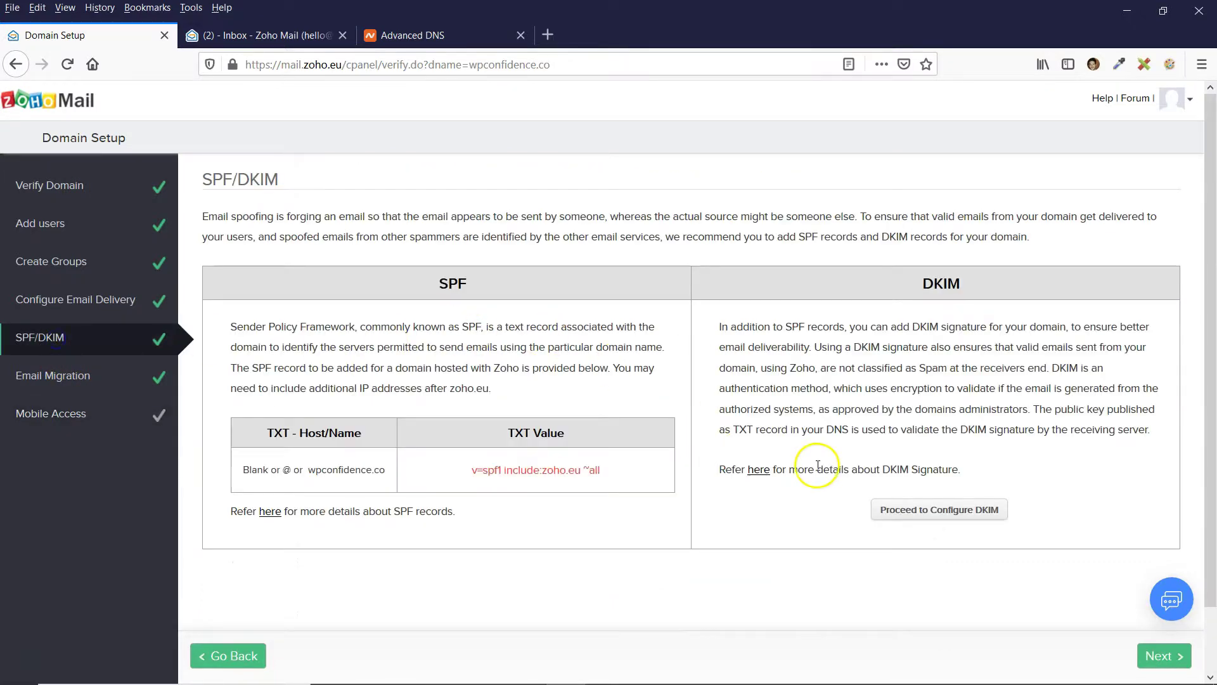
pyautogui.click(941, 514)
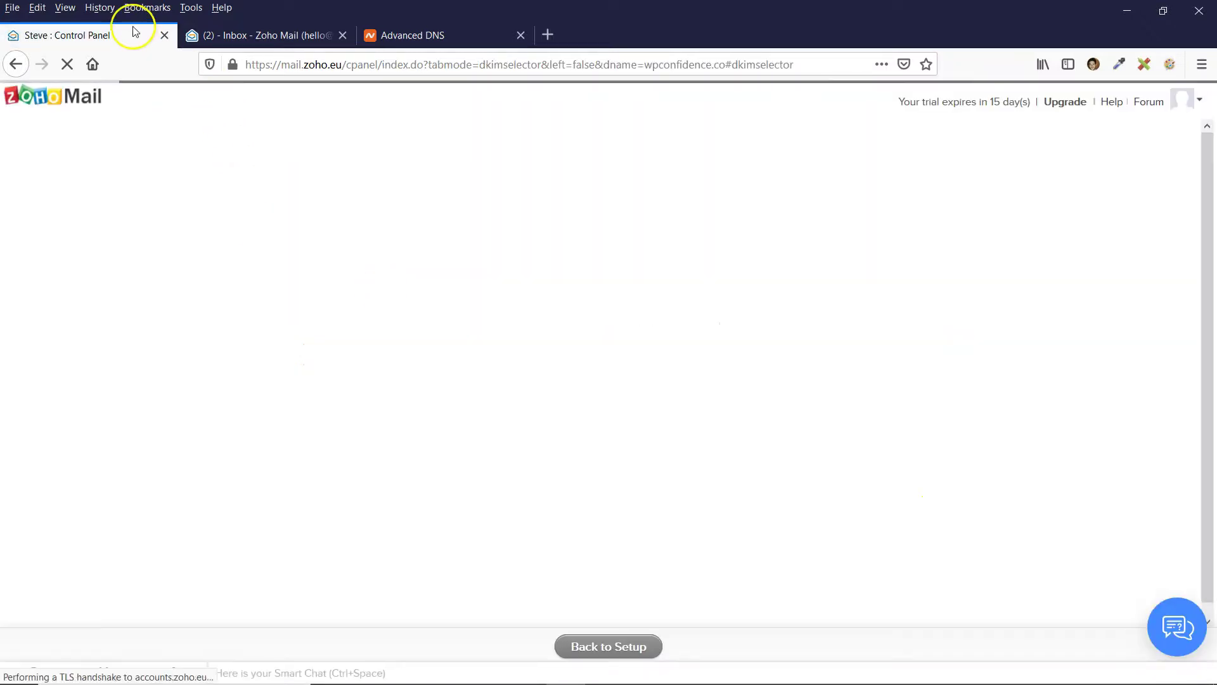
# Verify the generalhello DKIM selector for wpconfidence.co, dismiss the missing-TXT error, and return to the inbox.
pyautogui.click(95, 231)
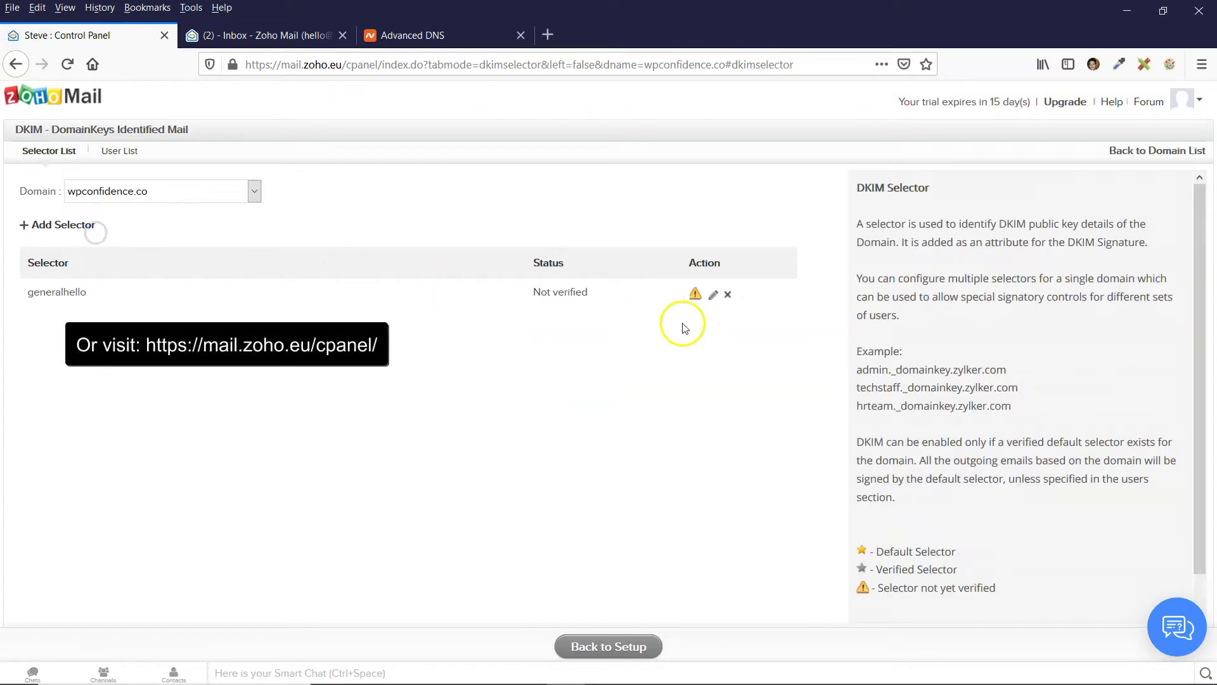
pyautogui.click(696, 296)
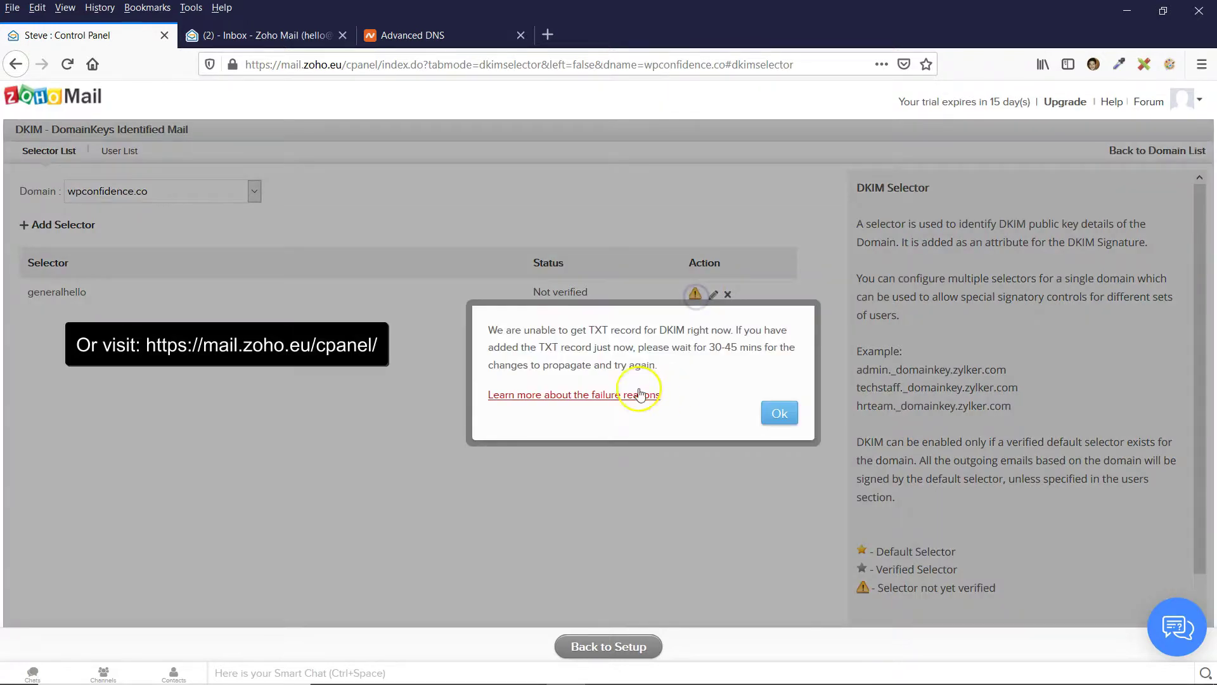
pyautogui.click(780, 415)
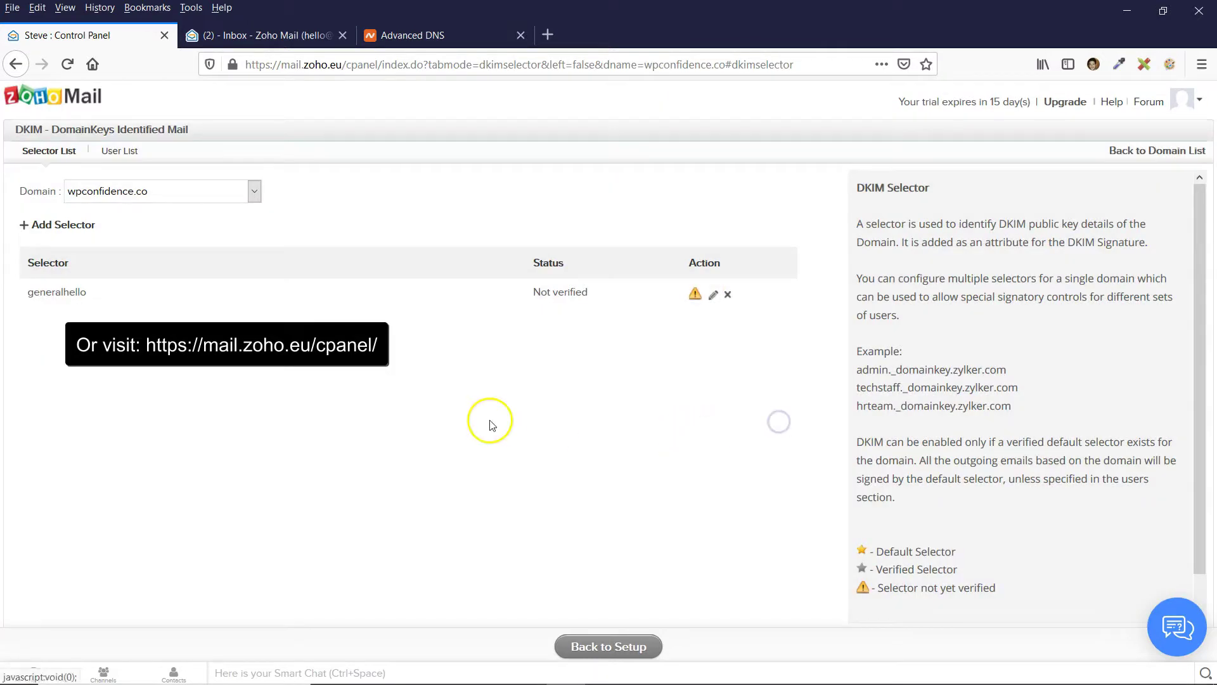
pyautogui.click(297, 39)
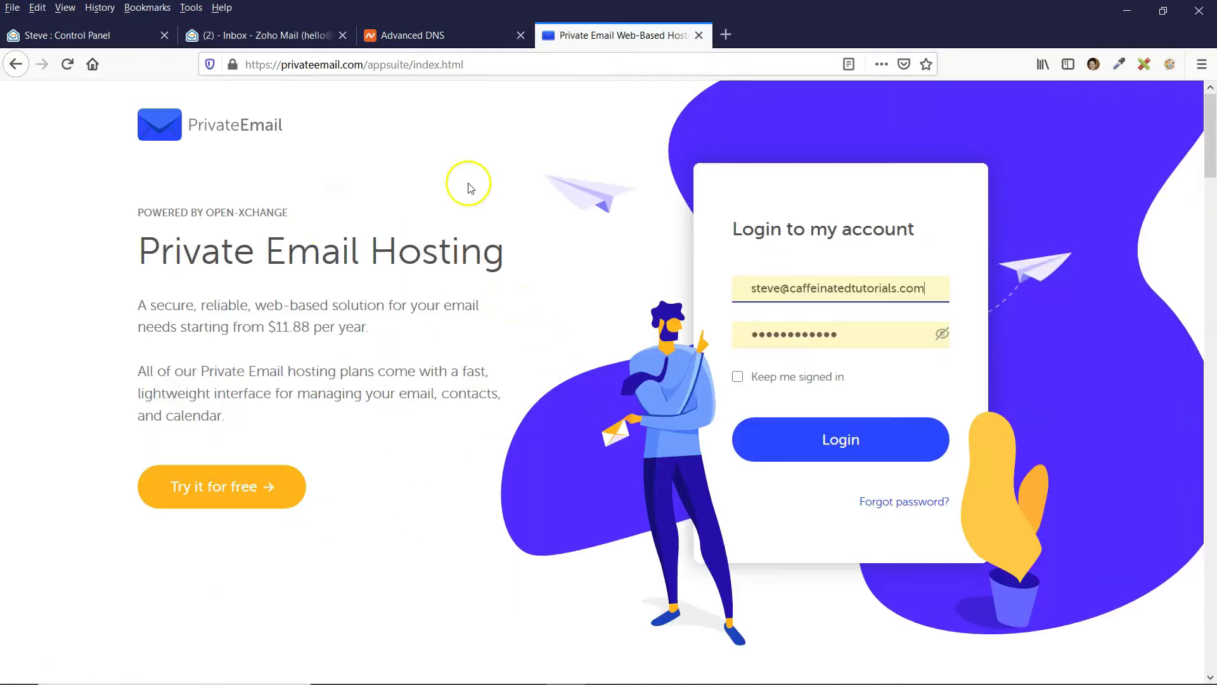
# Sign in to Private Email, then send 'Email test' with body 'Hello, This is just a test' from Zoho Mail.
pyautogui.click(469, 184)
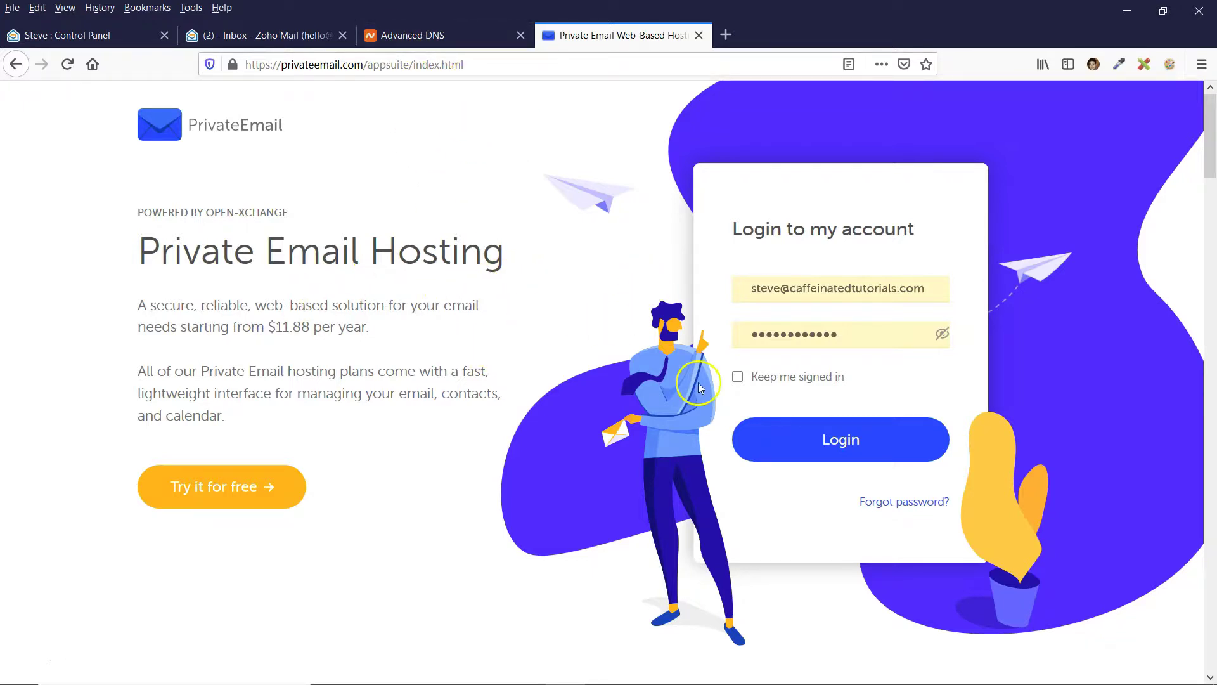
pyautogui.click(834, 449)
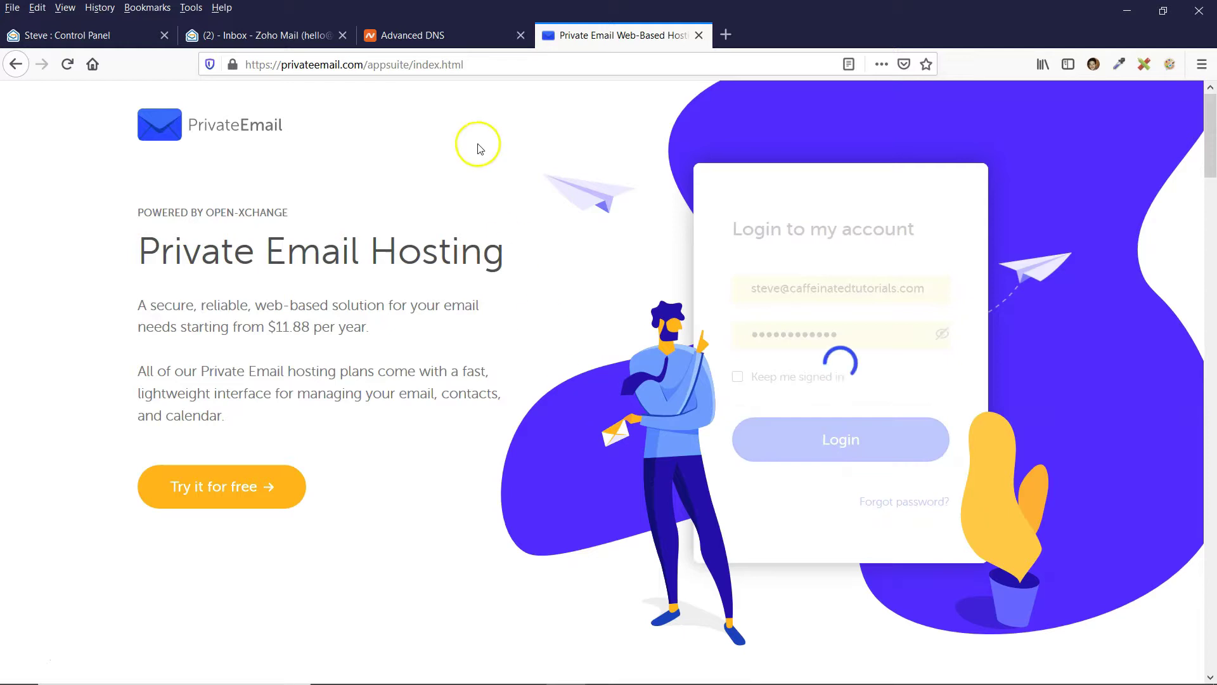
pyautogui.click(429, 38)
pyautogui.click(271, 36)
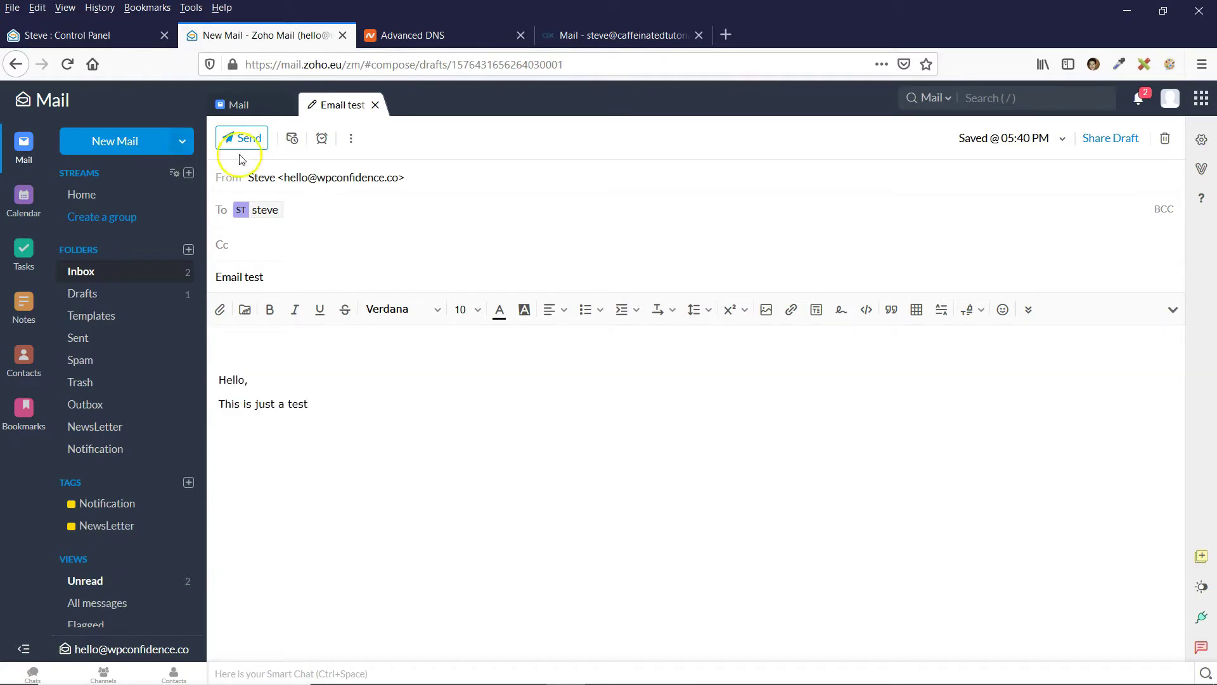
pyautogui.click(243, 139)
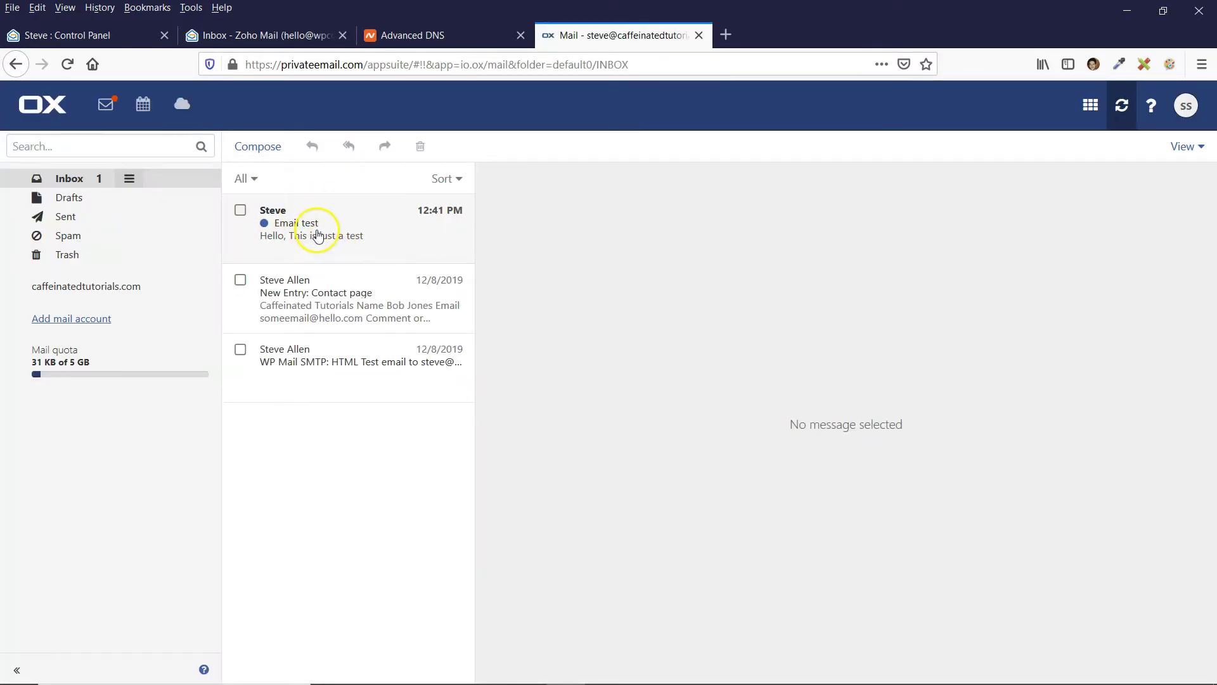
# Reply to the received 'Email test' message from the Private Email mailbox.
pyautogui.click(361, 241)
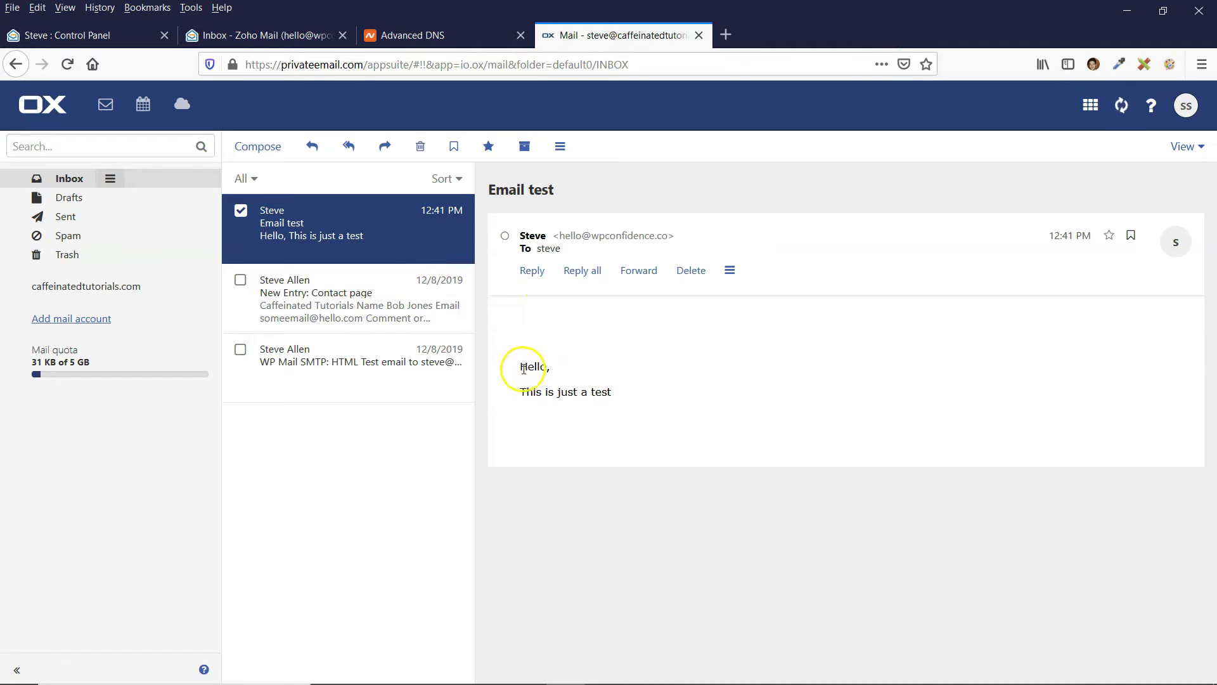
pyautogui.click(532, 272)
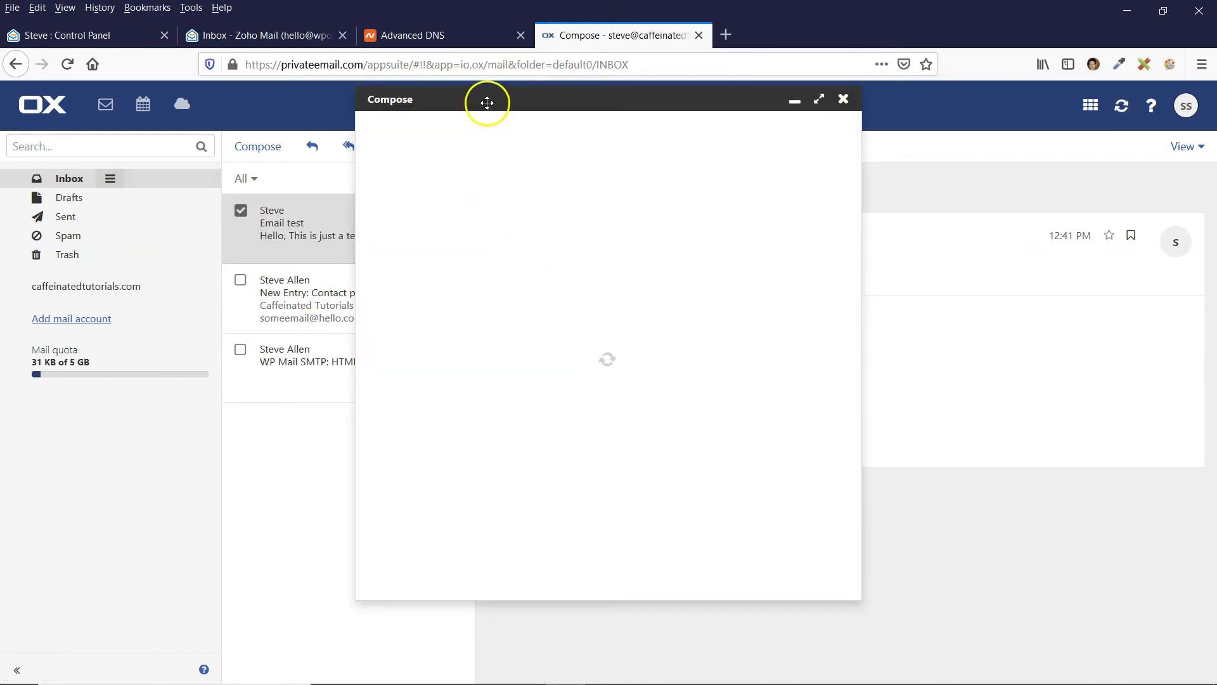
pyautogui.click(285, 35)
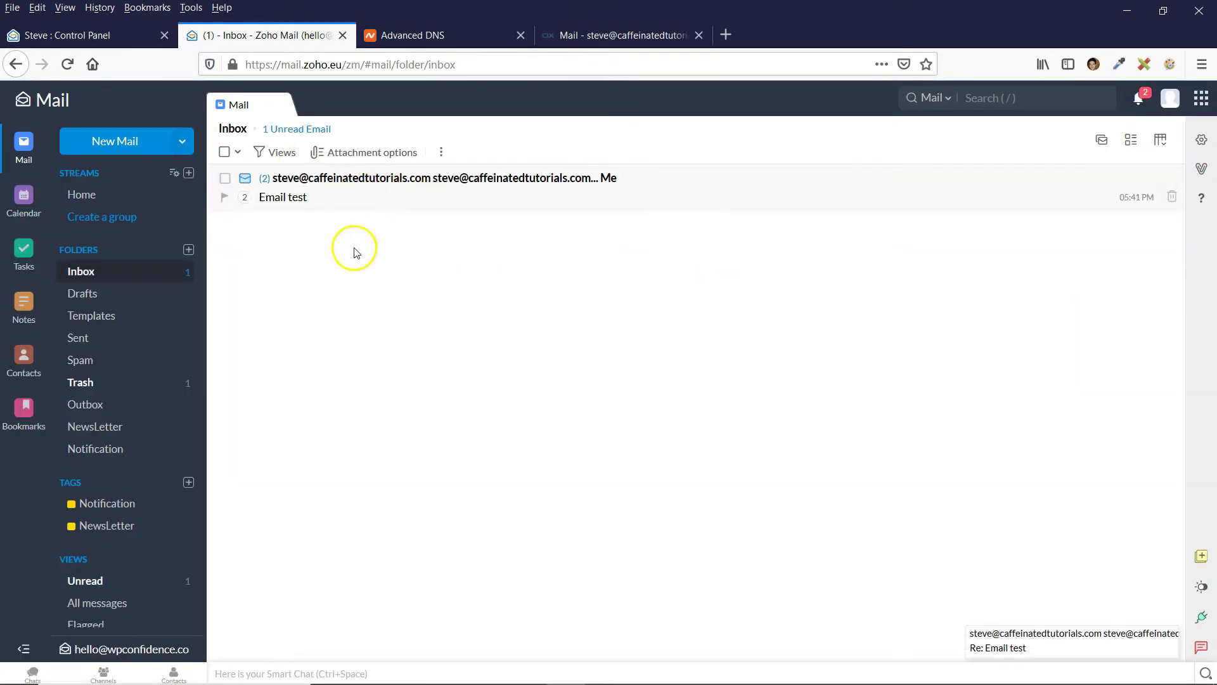
# Read the 'Re: Email test' reply saying 'Hey! That email worked!'.
pyautogui.click(353, 199)
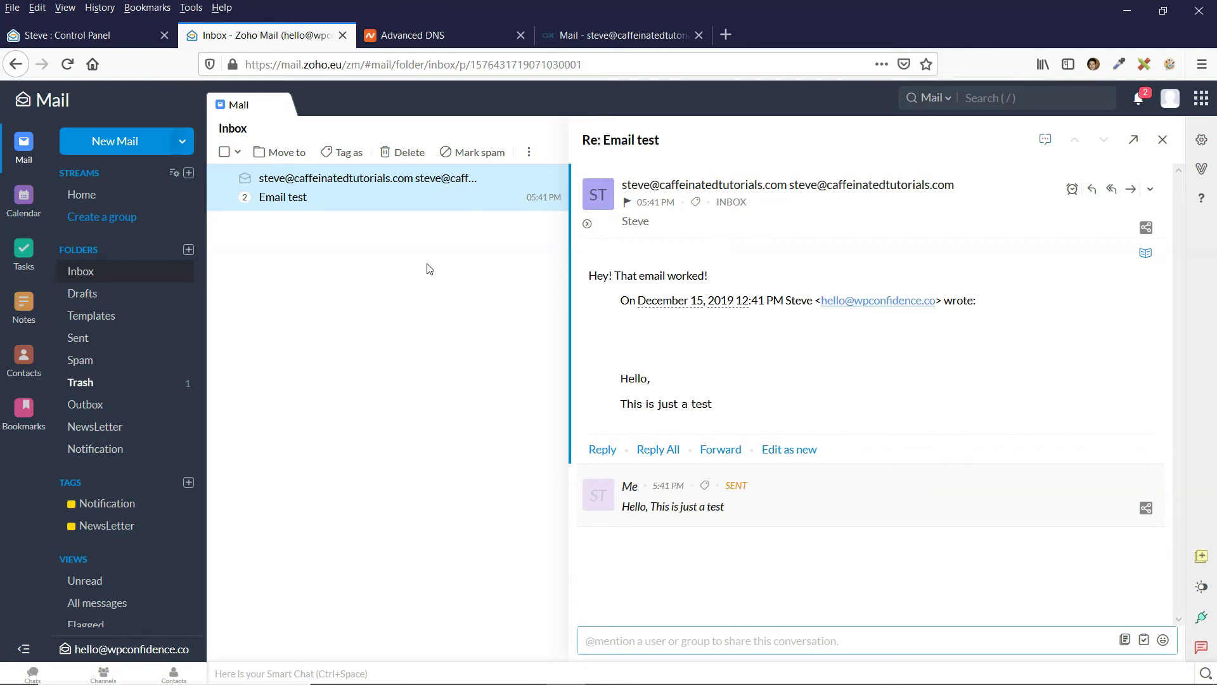
pyautogui.click(439, 313)
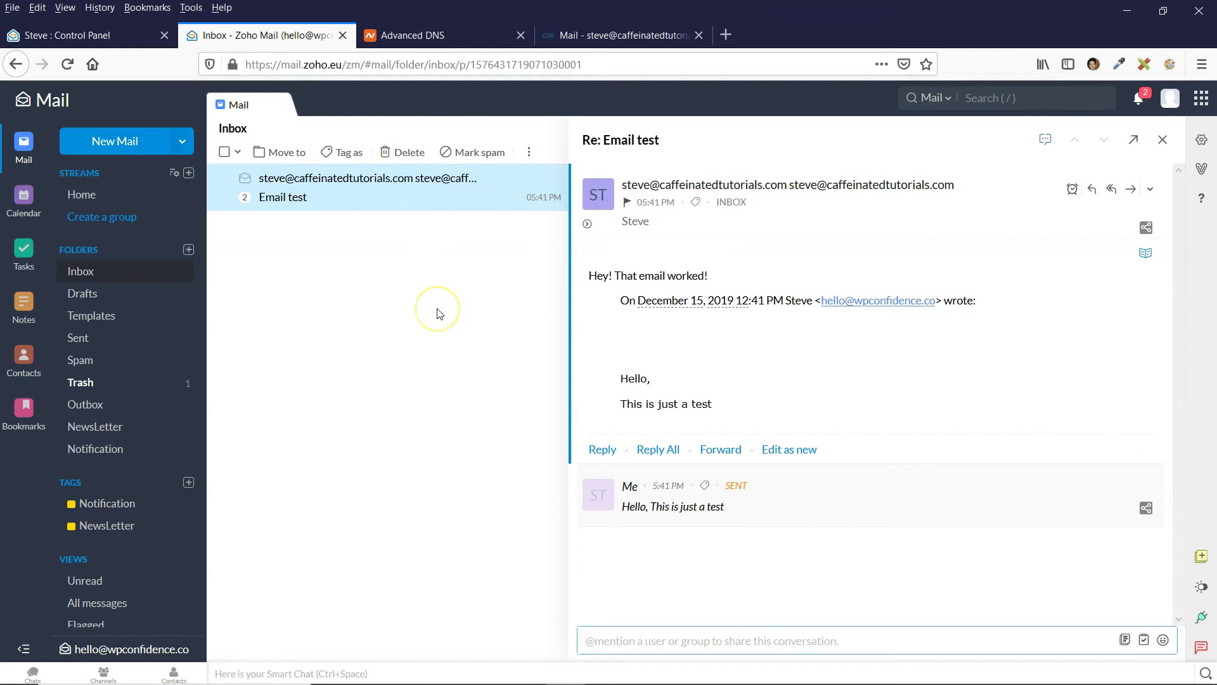